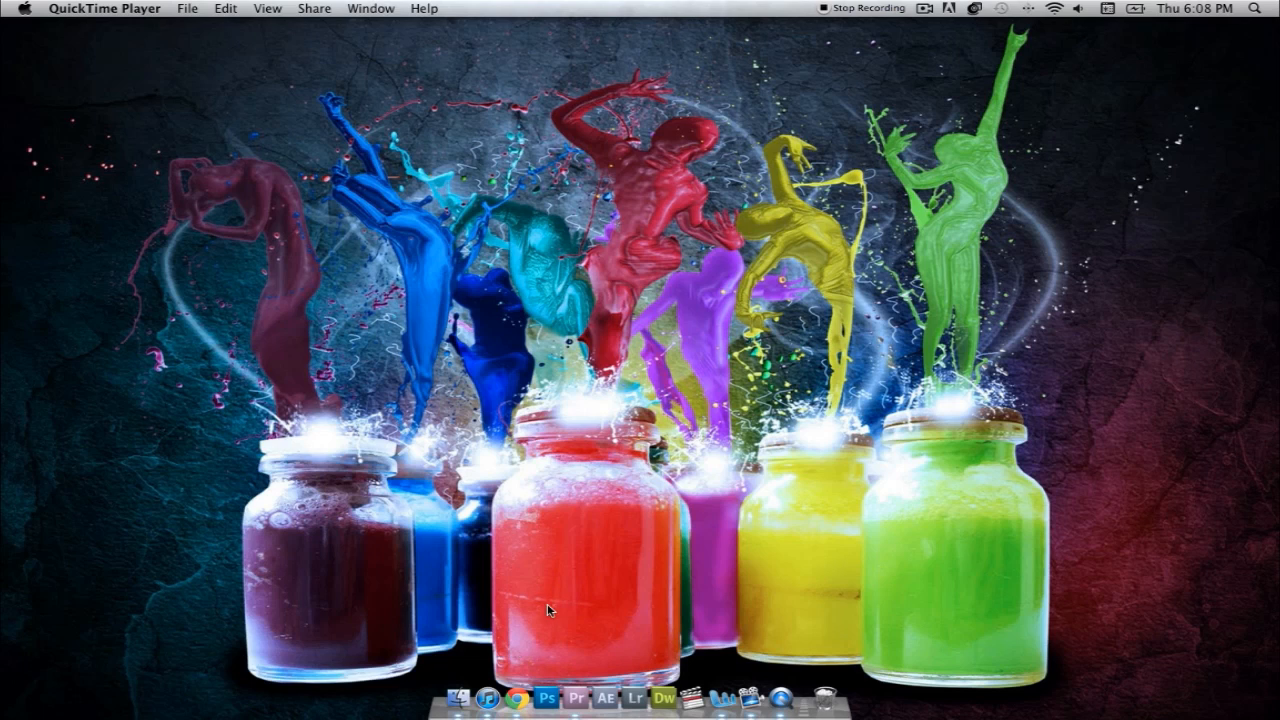
Step: Switch to Chrome and examine the Twixtor downloads for After Effects, Premiere Pro and Combustion
{"action": "left_click", "coordinate": [516, 698]}
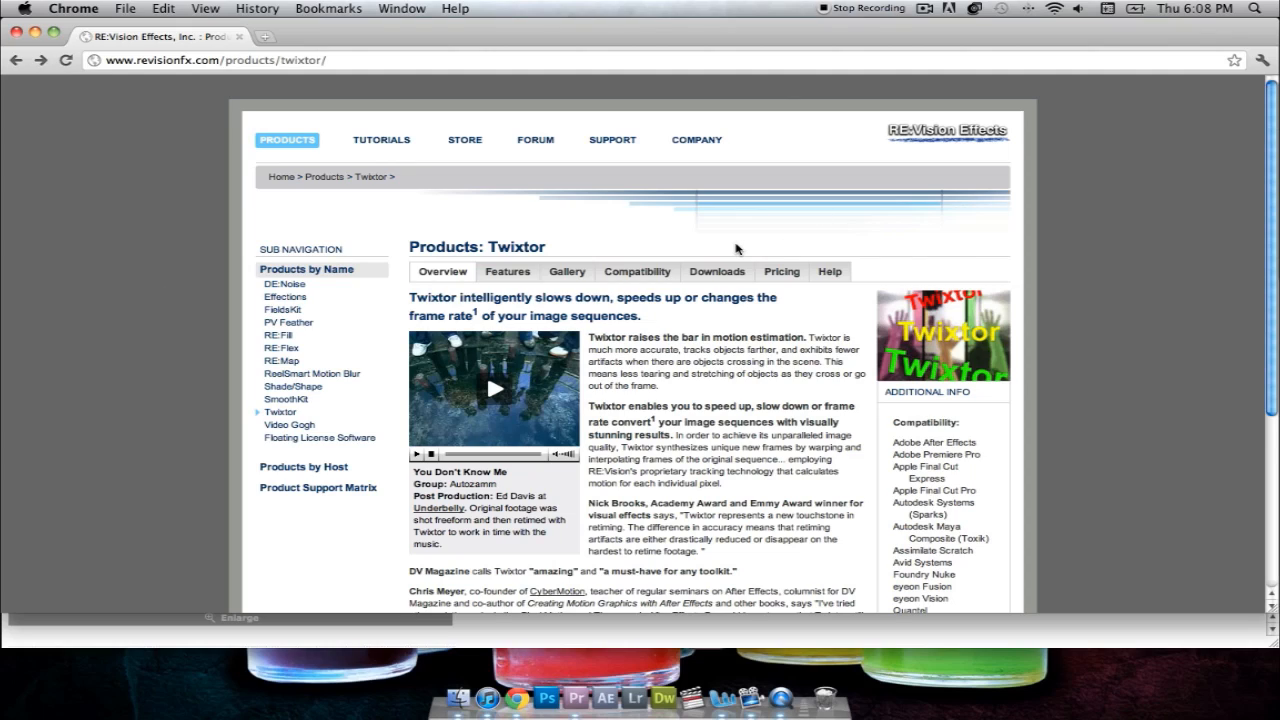
{"action": "left_click", "coordinate": [718, 271]}
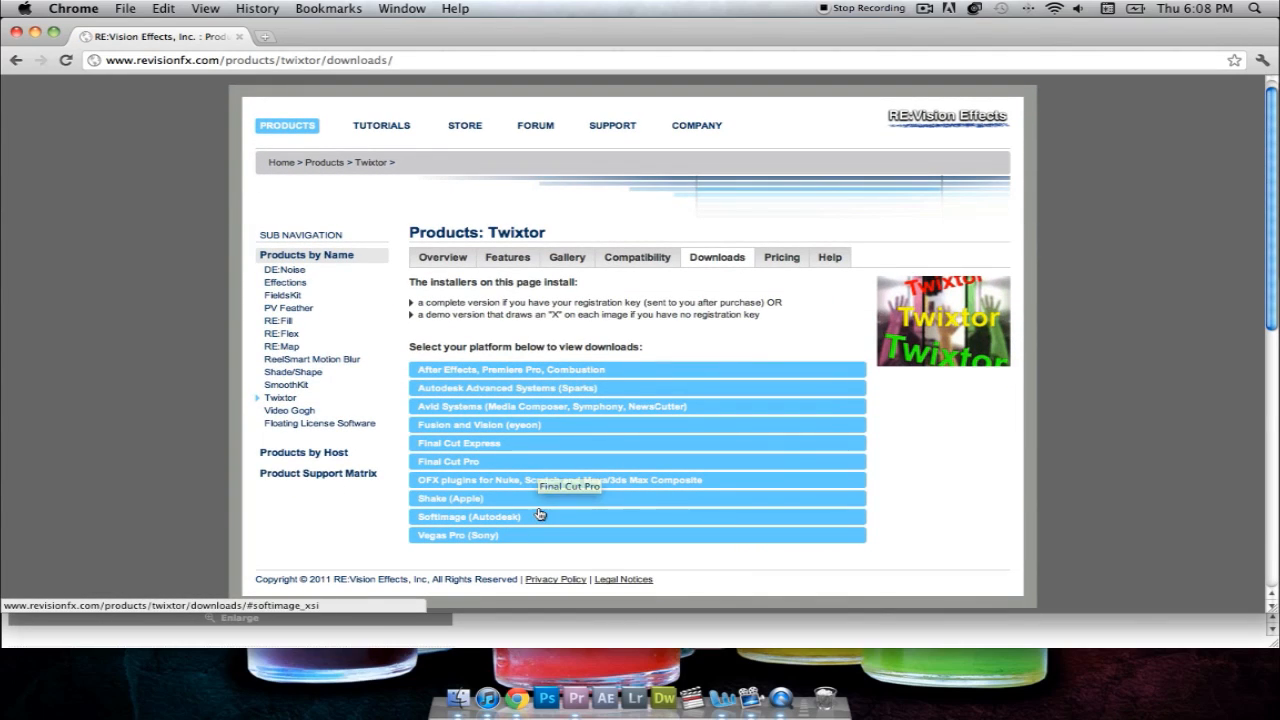
{"action": "left_click", "coordinate": [565, 371]}
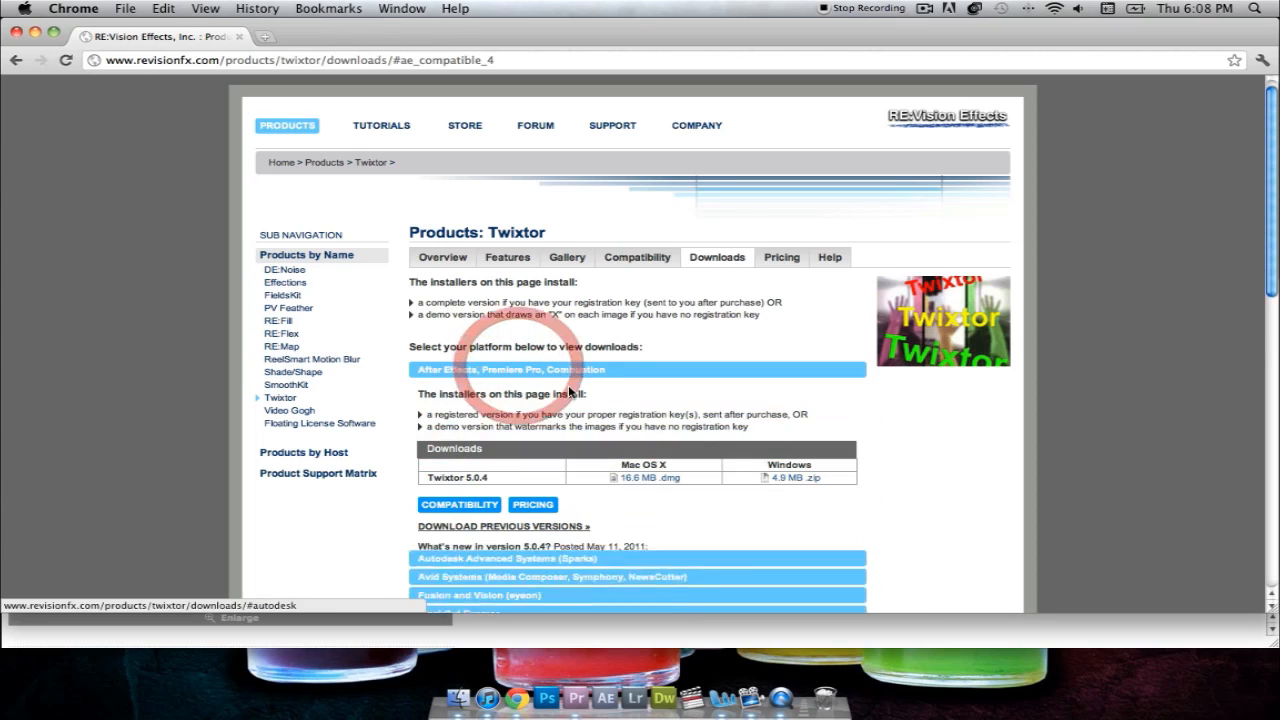
{"action": "scroll", "coordinate": [573, 393], "scroll_direction": "down", "scroll_amount": 2}
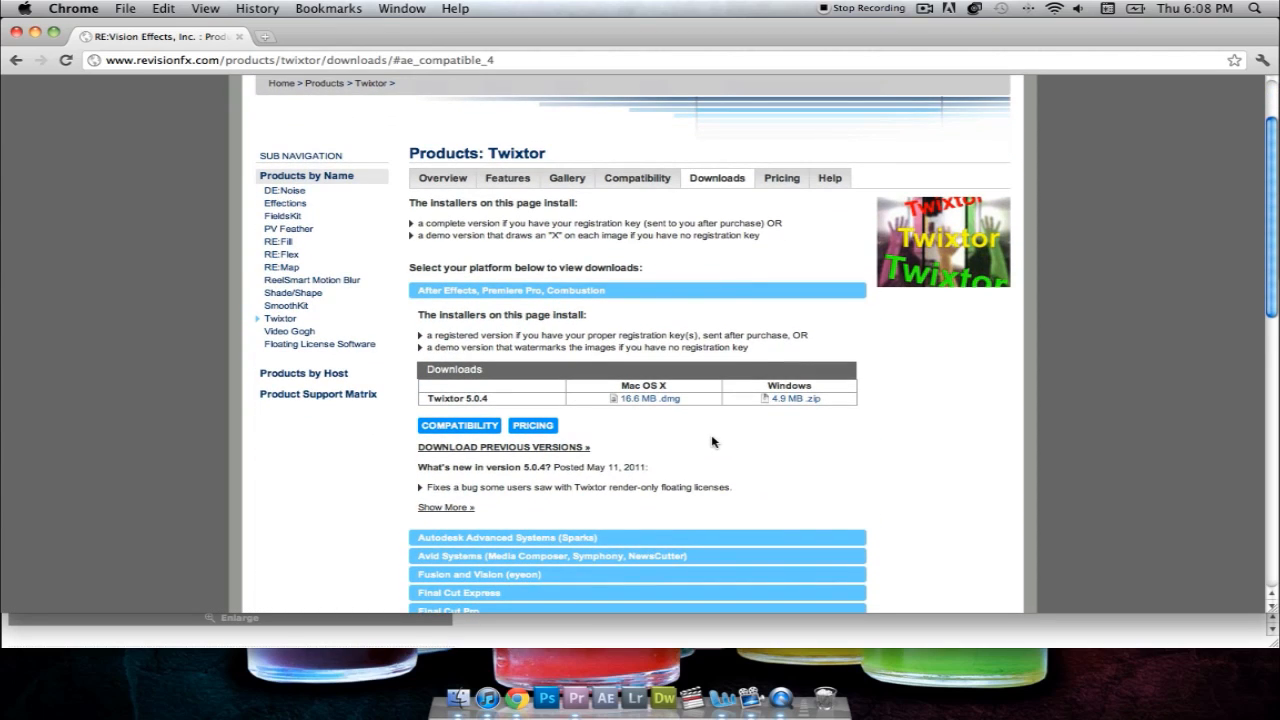
Step: Examine the Twixtor pricing for After Effects, Premiere Pro and Combustion, and hide the browser
{"action": "left_click", "coordinate": [513, 426]}
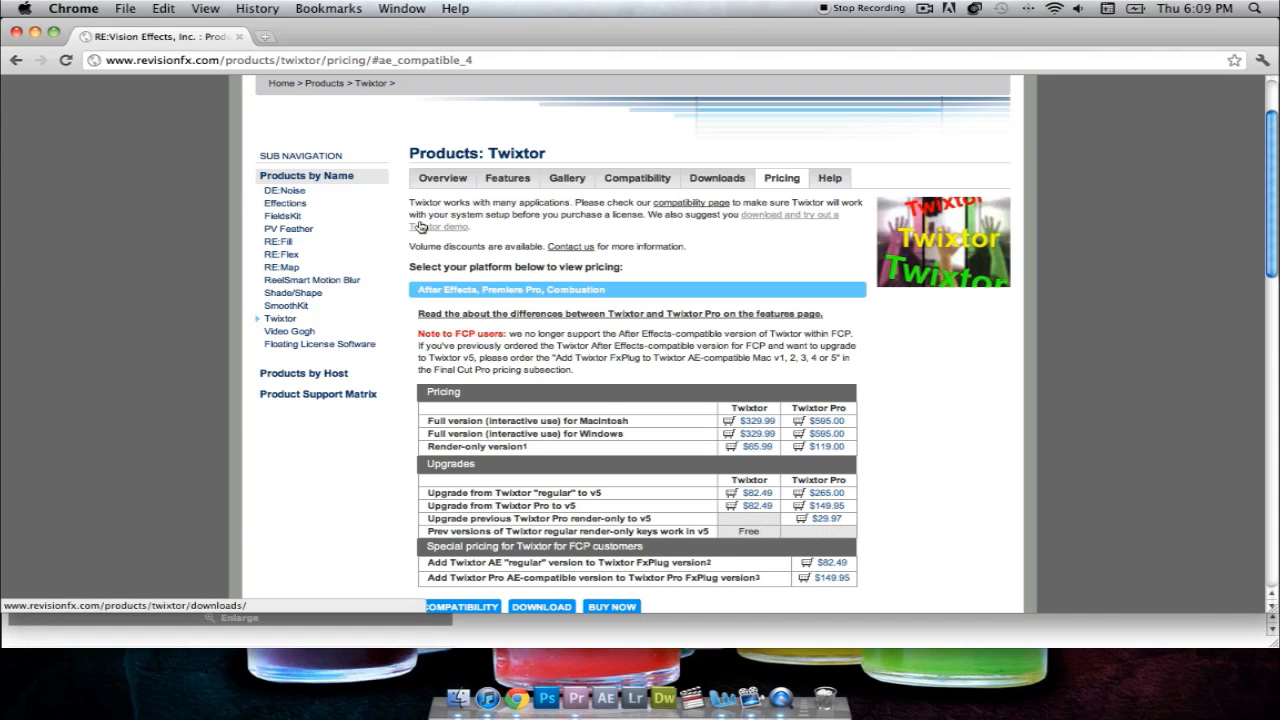
{"action": "scroll", "coordinate": [420, 228], "scroll_direction": "up", "scroll_amount": 1}
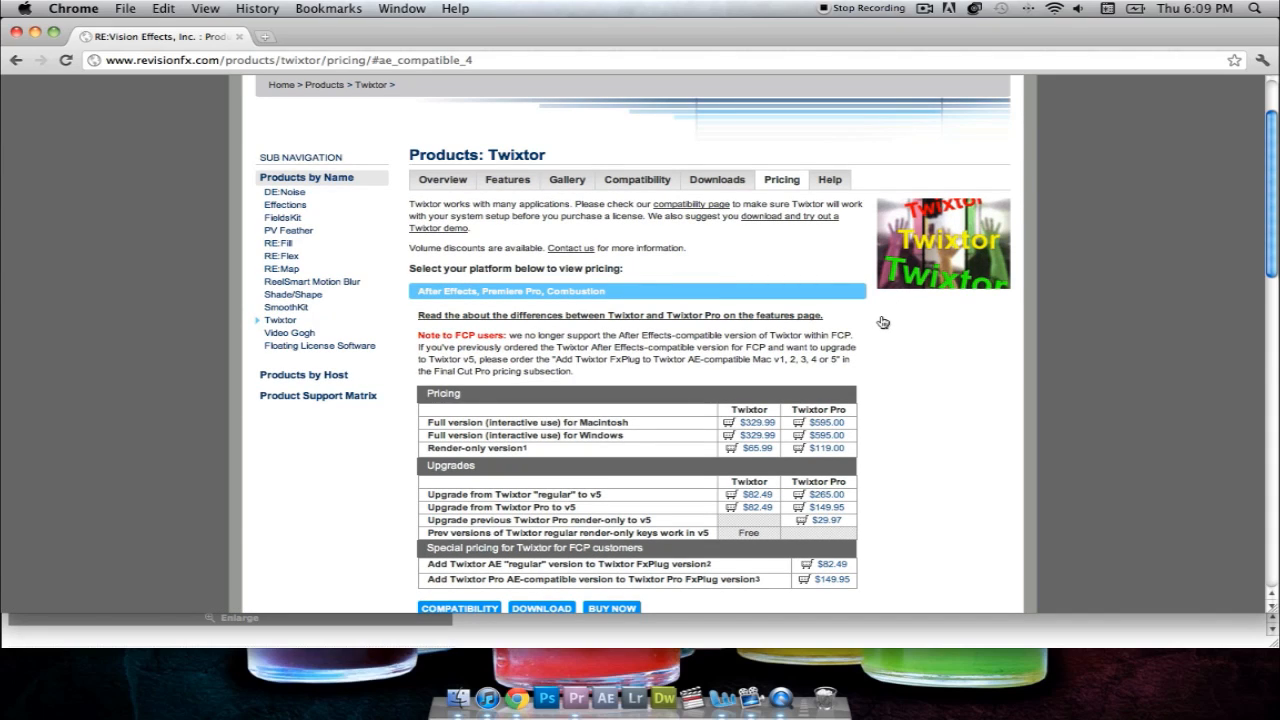
{"action": "key", "text": "super+h"}
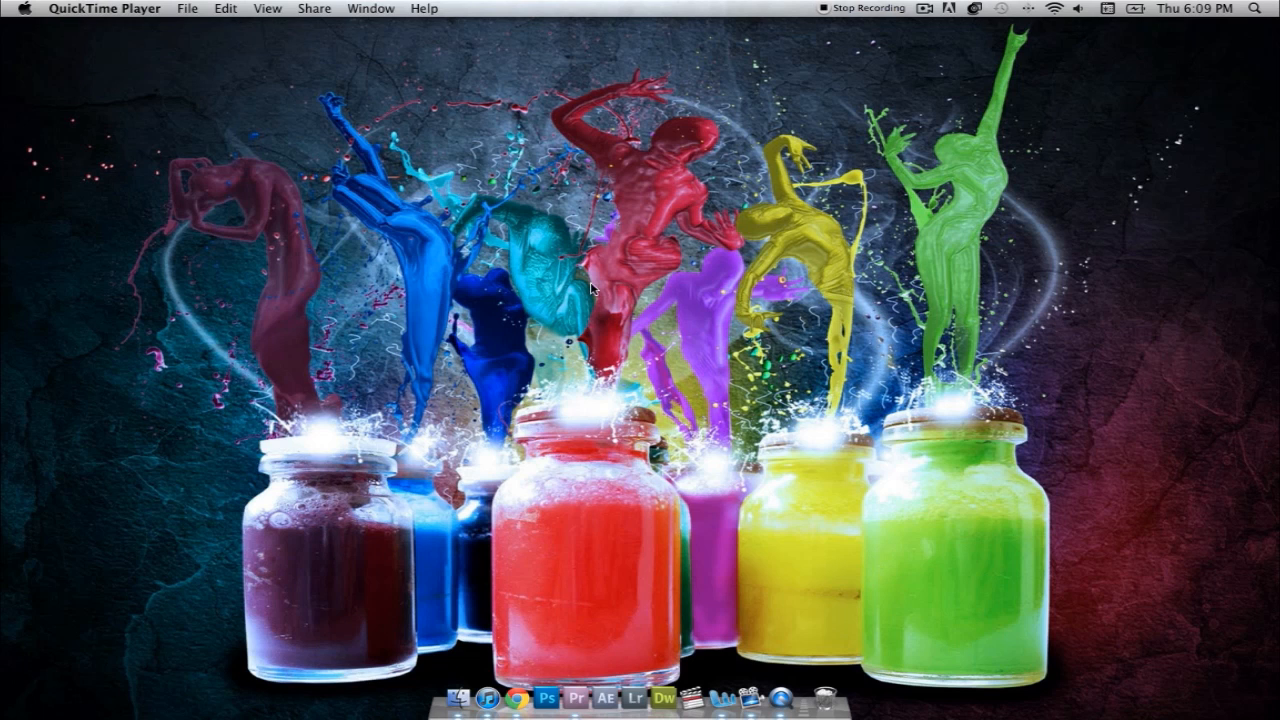
Step: Switch to Premiere Pro and preview the BMX jump around 00;00;24;13 in a maximized Program monitor, then restore the layout
{"action": "left_click", "coordinate": [575, 697]}
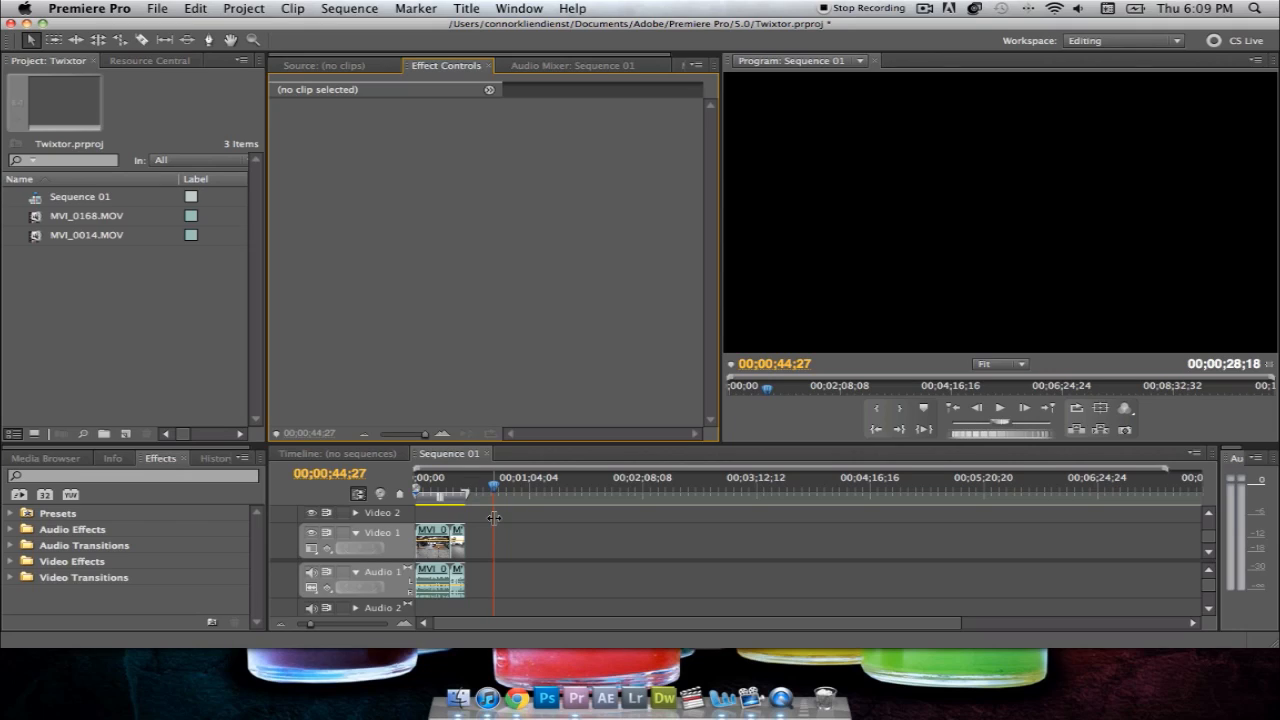
{"action": "left_click", "coordinate": [760, 415]}
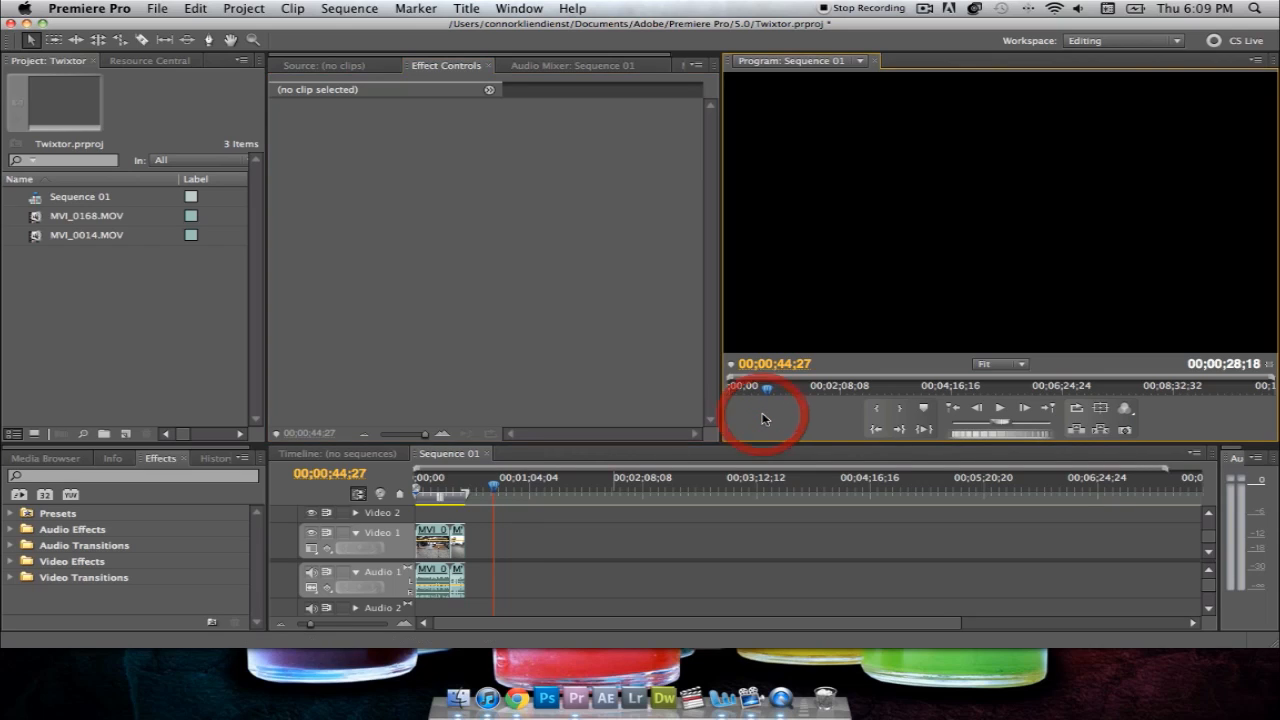
{"action": "key", "text": "grave"}
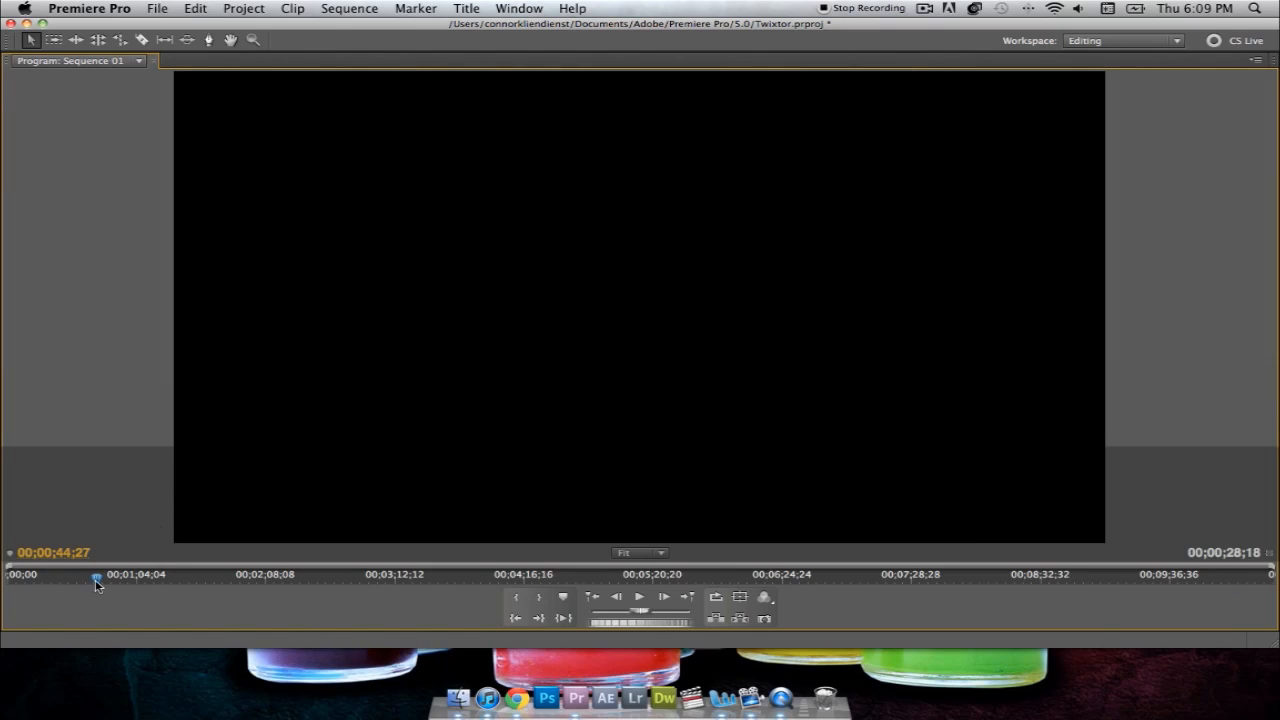
{"action": "left_click_drag", "start_coordinate": [98, 582], "coordinate": [96, 582]}
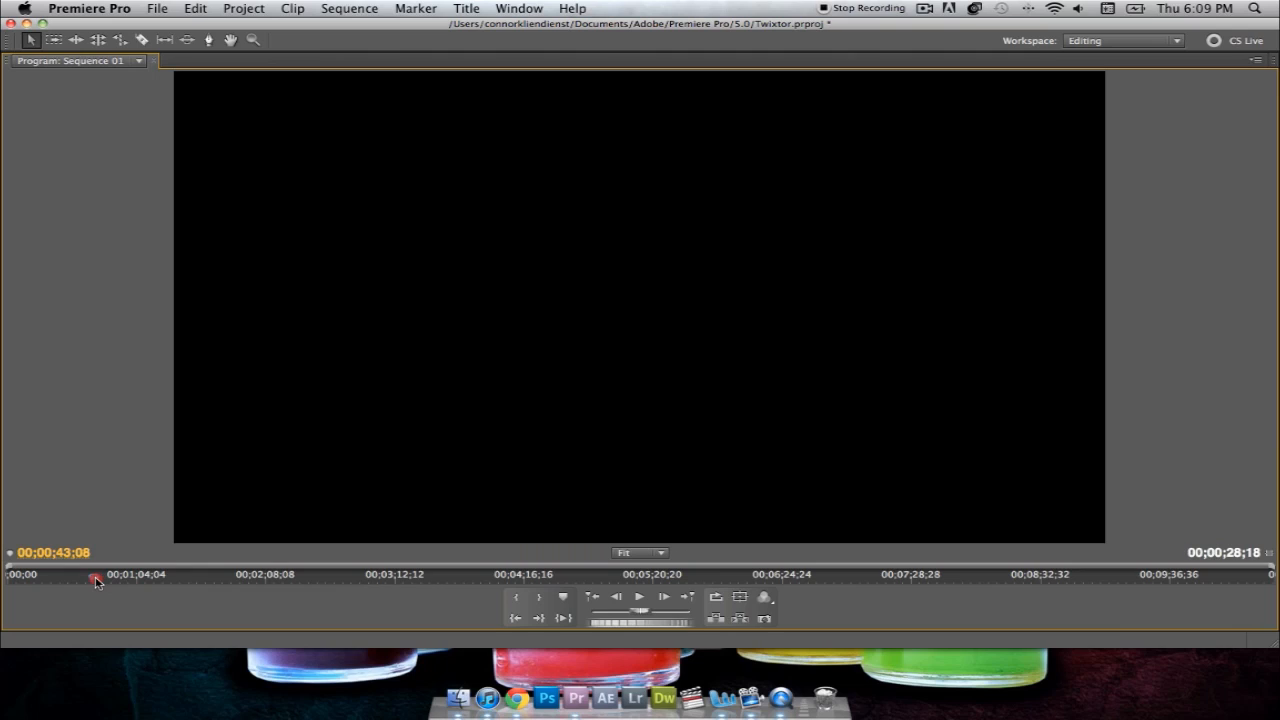
{"action": "left_click_drag", "start_coordinate": [94, 576], "coordinate": [56, 580]}
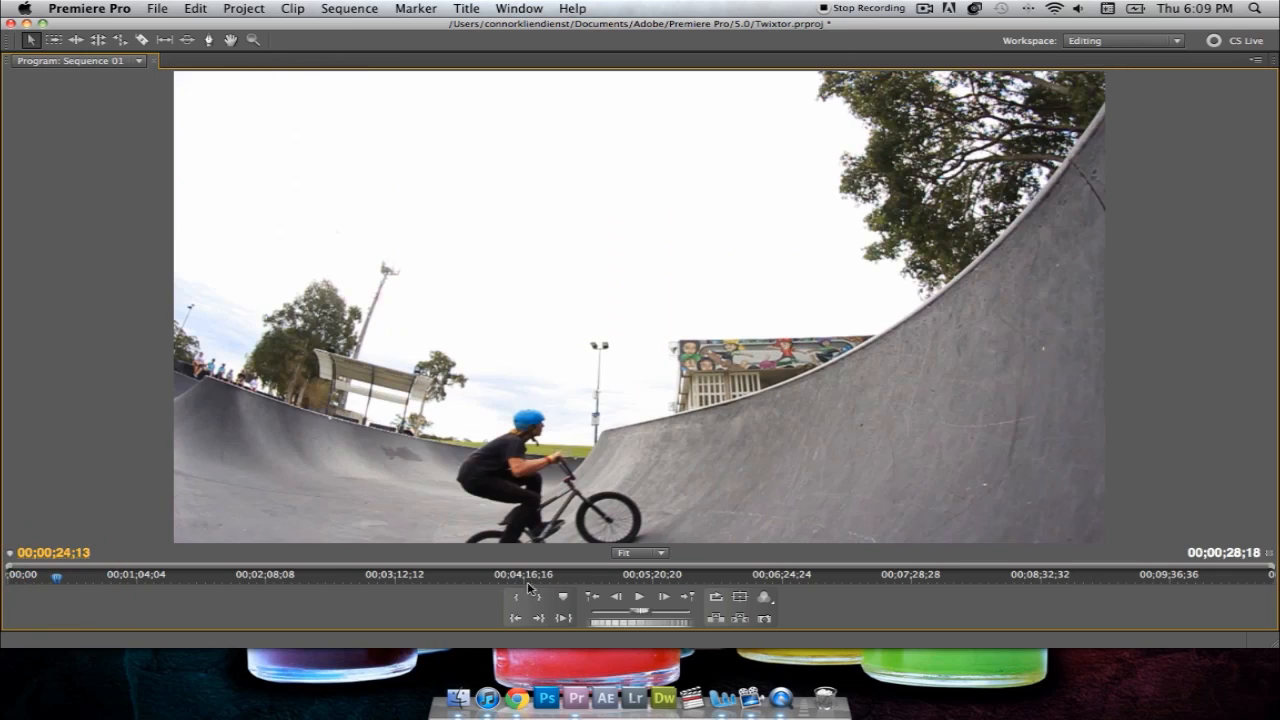
{"action": "left_click", "coordinate": [640, 598]}
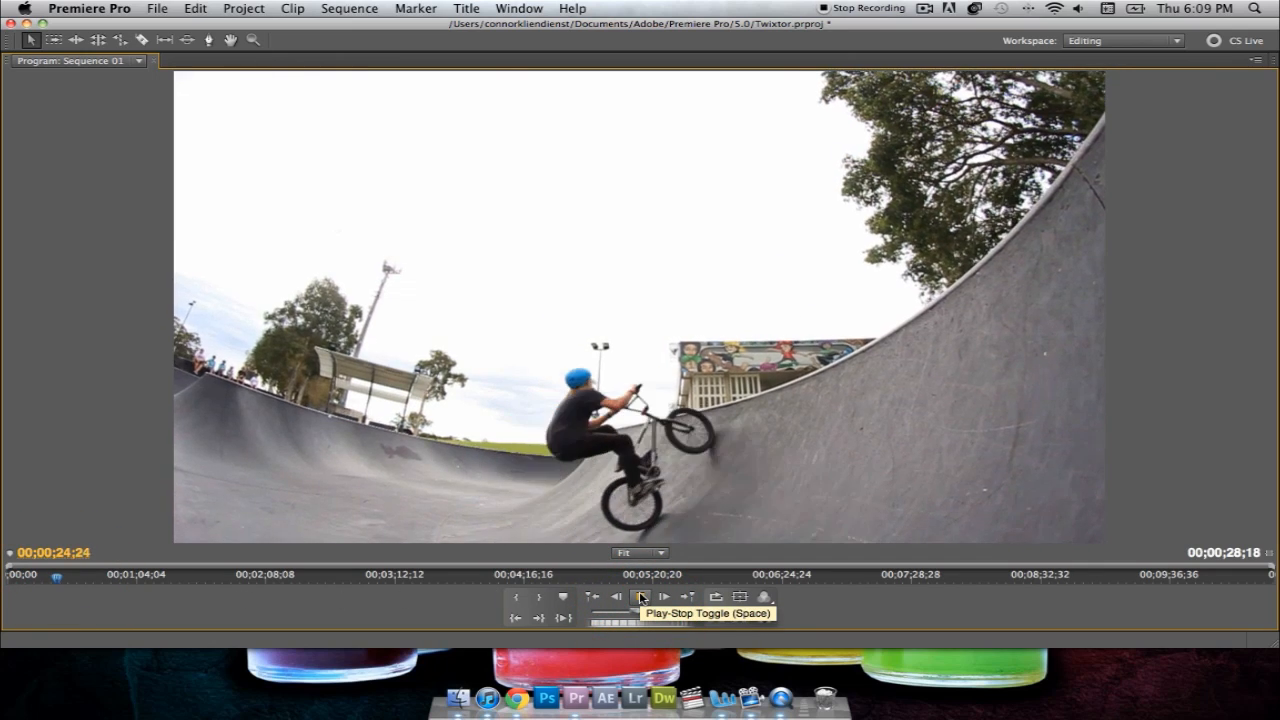
{"action": "left_click", "coordinate": [639, 597]}
{"action": "left_click", "coordinate": [617, 598]}
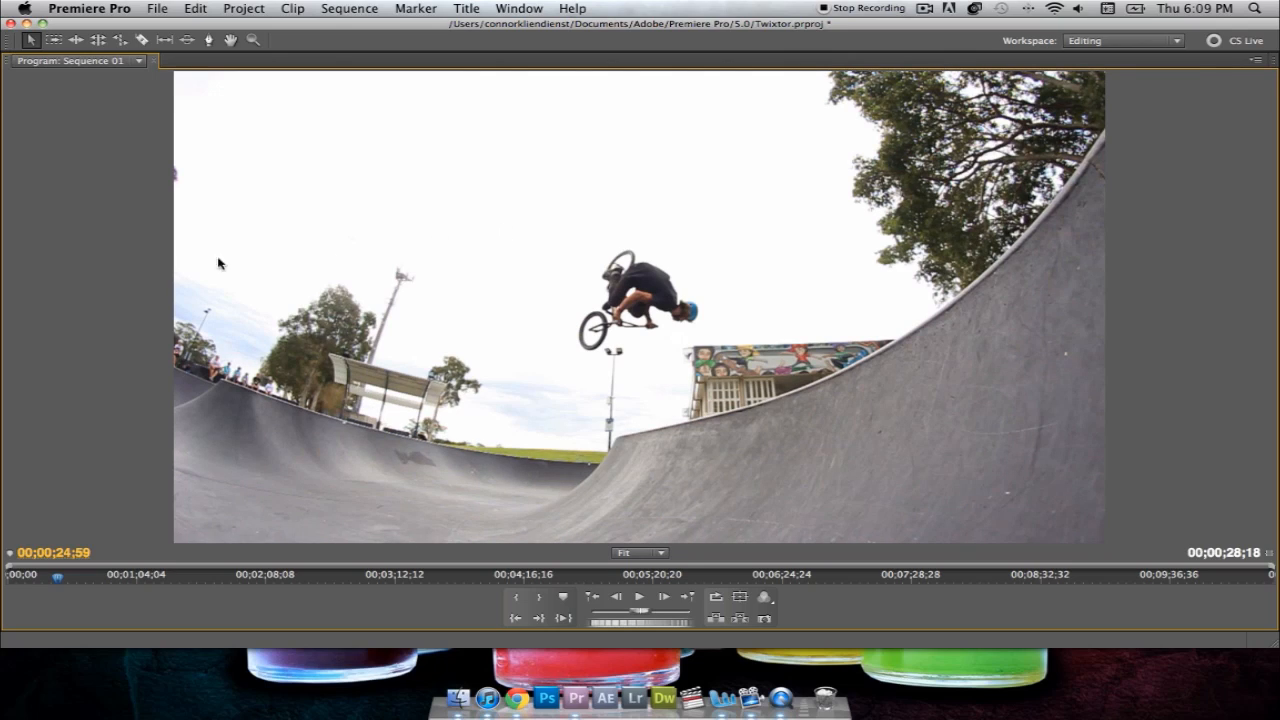
{"action": "key", "text": "grave"}
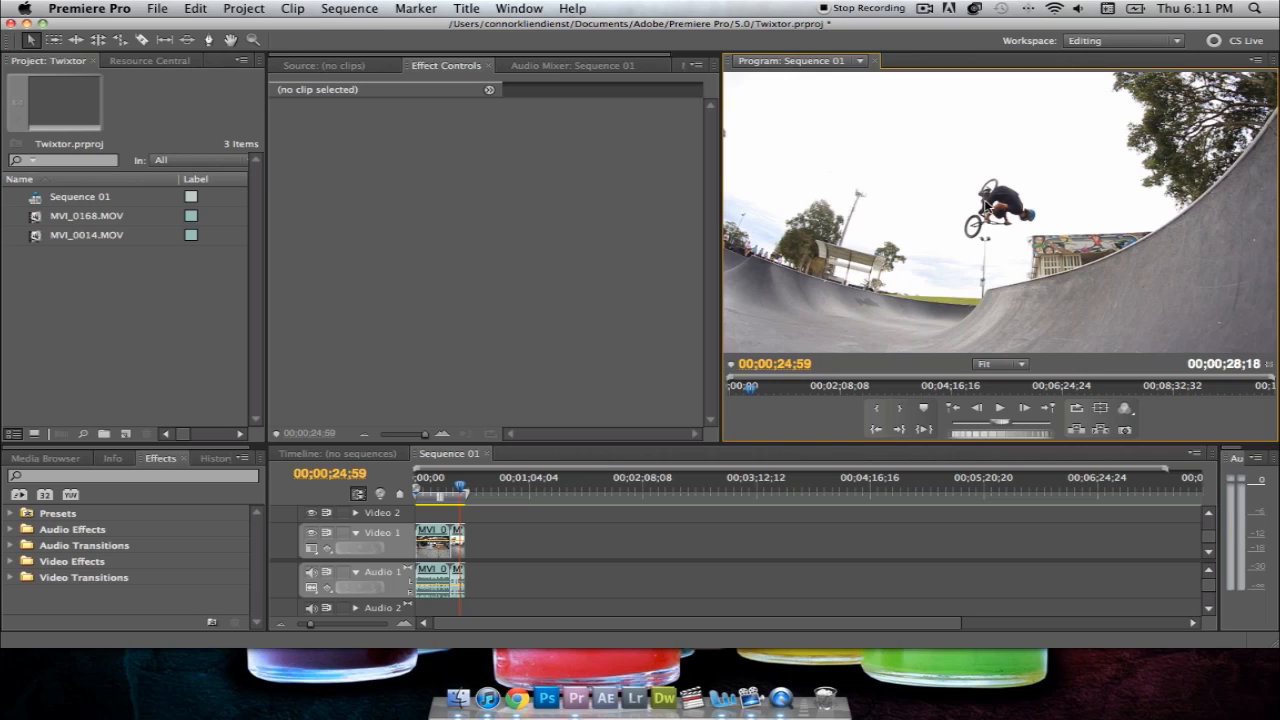
Step: Delete the BMX clip from Sequence 01 and preview the indoor skatepark trick around 00;00;04;00 in the remaining clip
{"action": "left_click", "coordinate": [462, 536]}
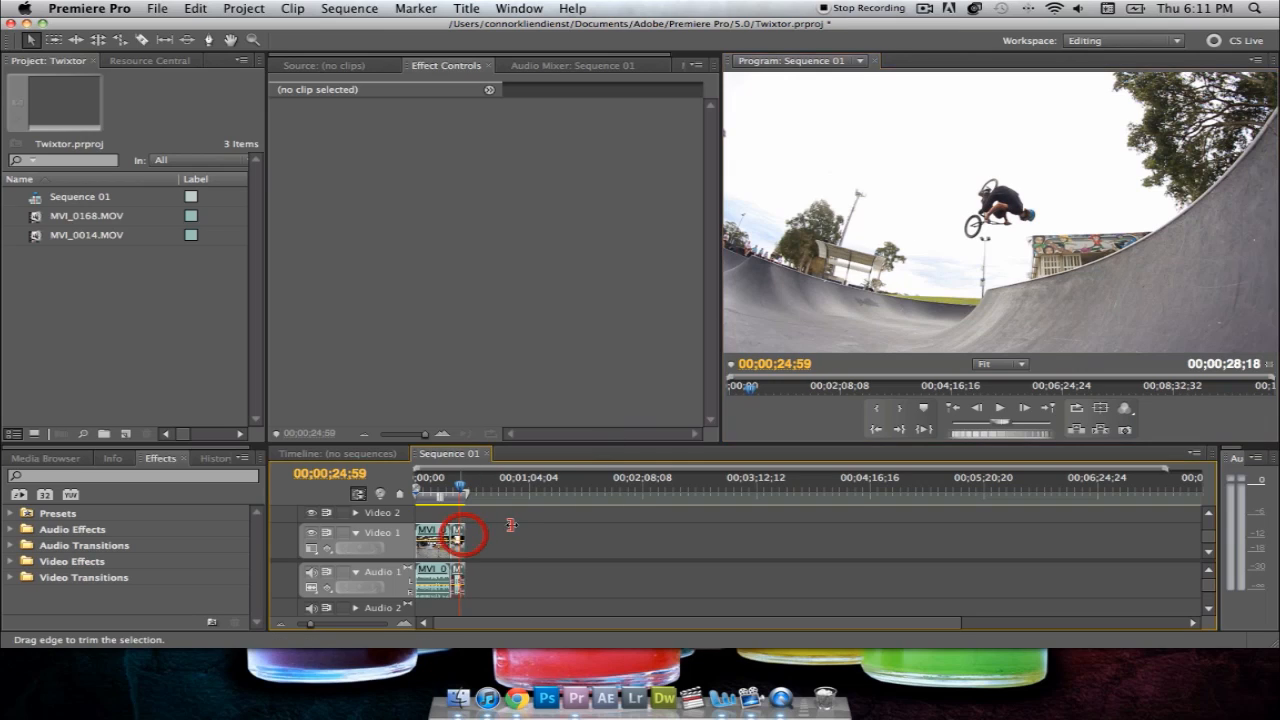
{"action": "key", "text": "Delete"}
{"action": "left_click", "coordinate": [435, 487]}
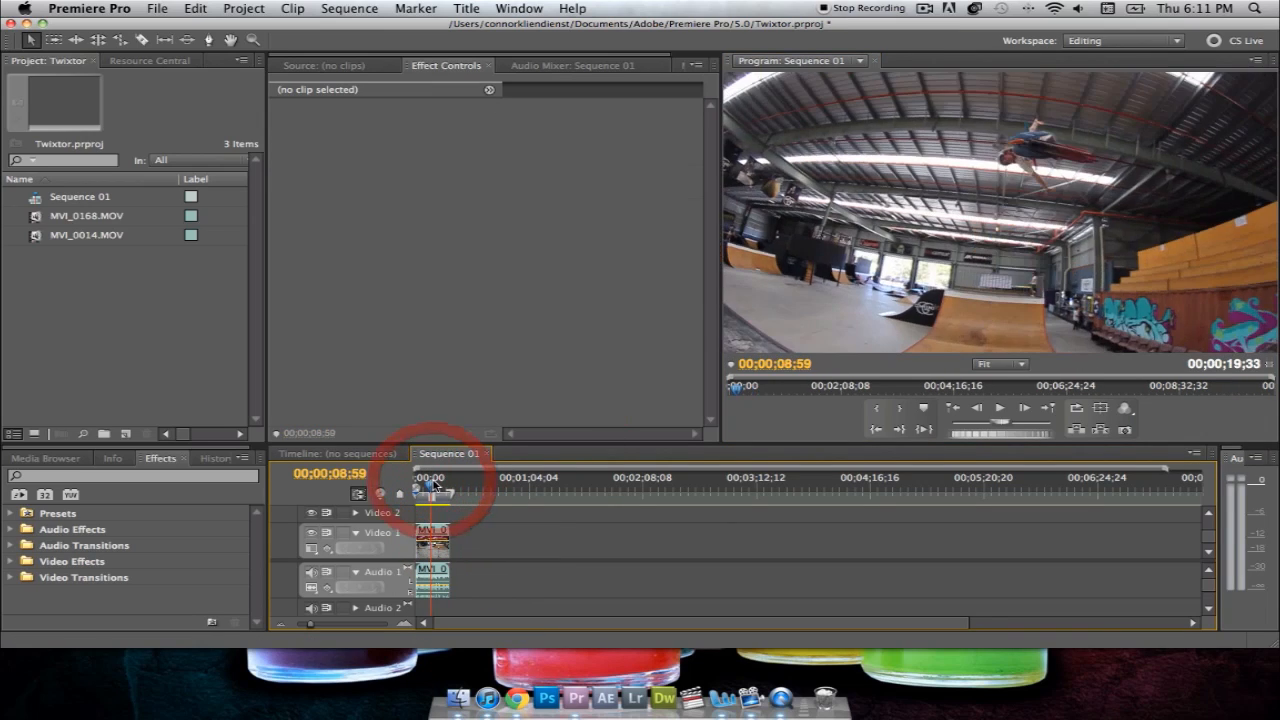
{"action": "left_click_drag", "start_coordinate": [435, 487], "coordinate": [424, 487]}
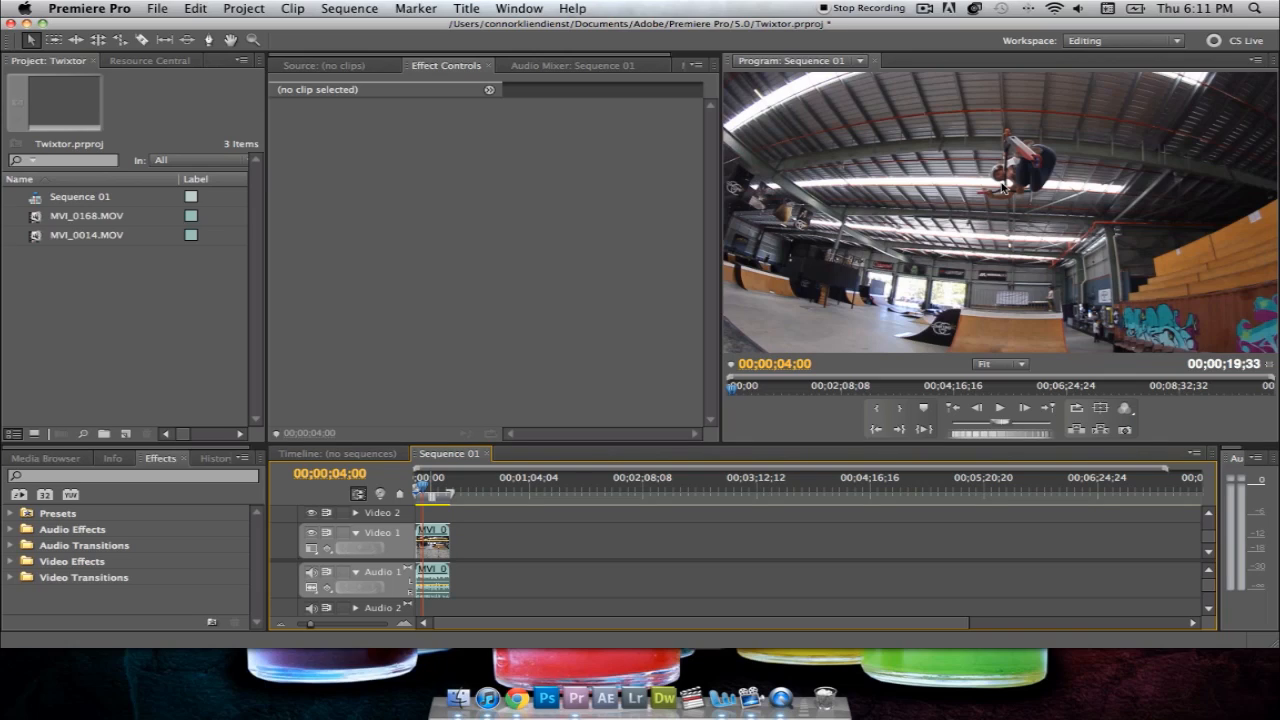
{"action": "key", "text": "space"}
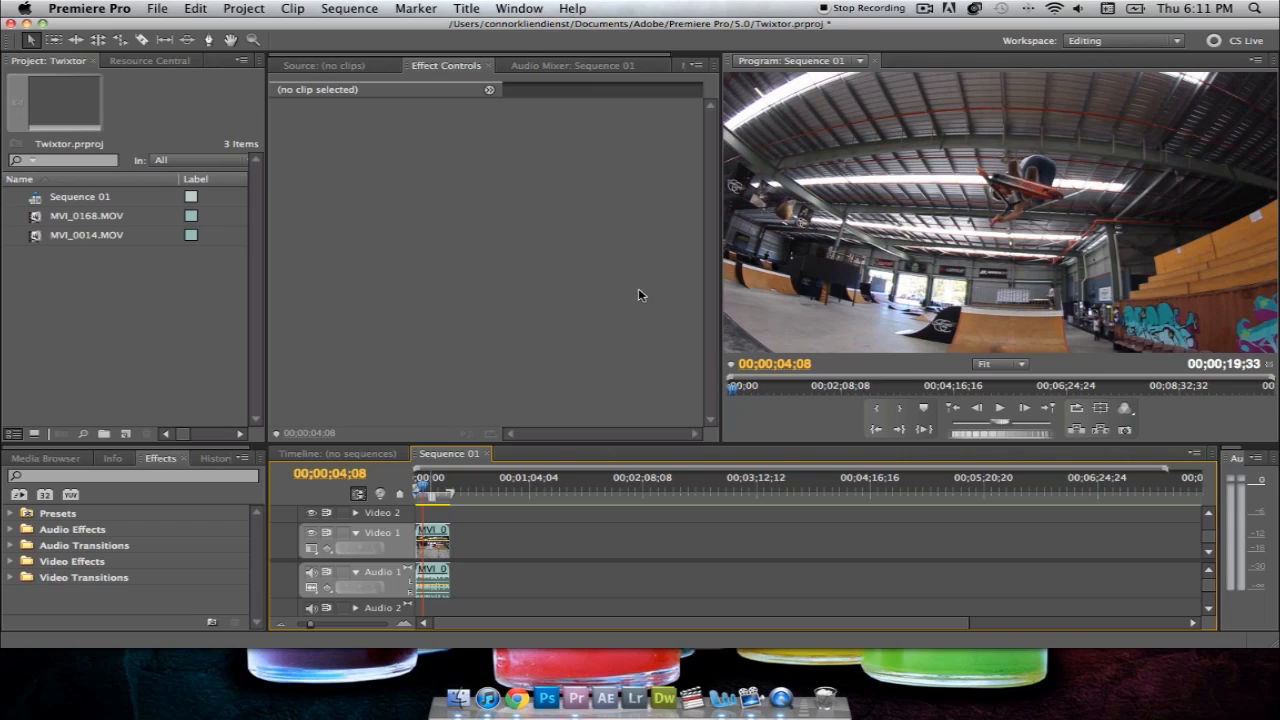
Step: Create a new sequence named Sequence 02 with the DSLR 720p60 preset
{"action": "left_click", "coordinate": [123, 436]}
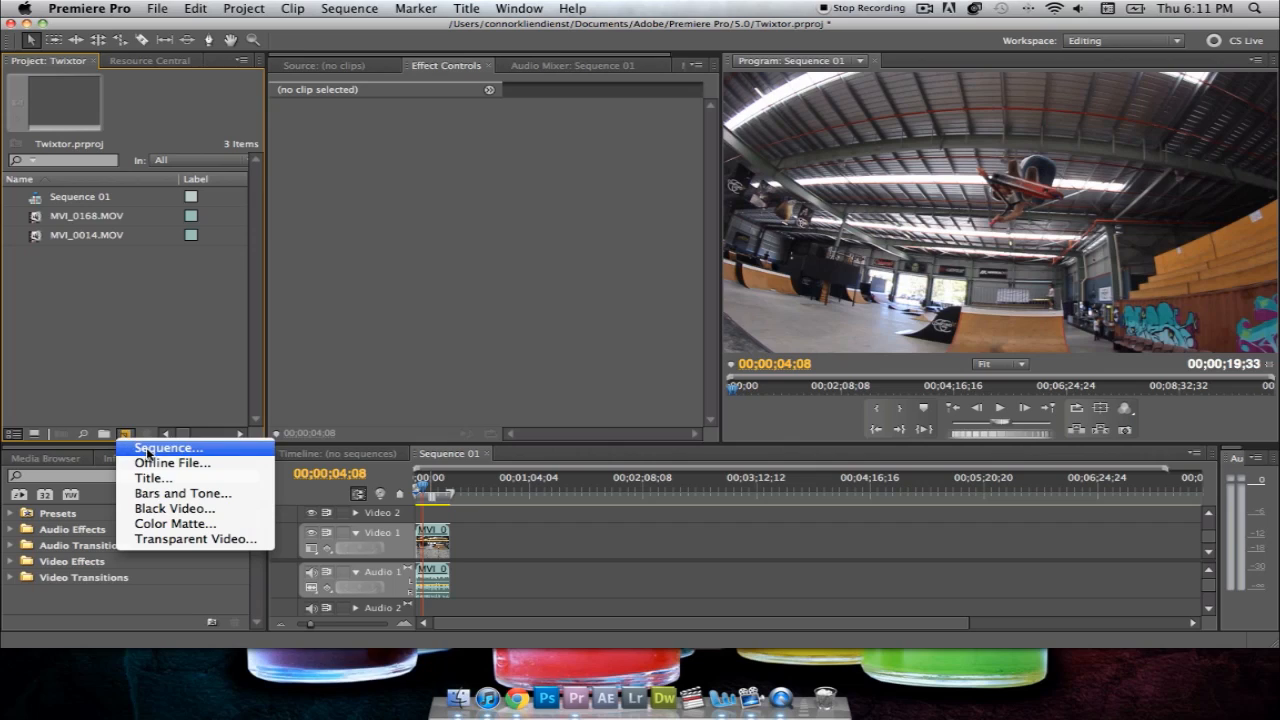
{"action": "left_click", "coordinate": [147, 449]}
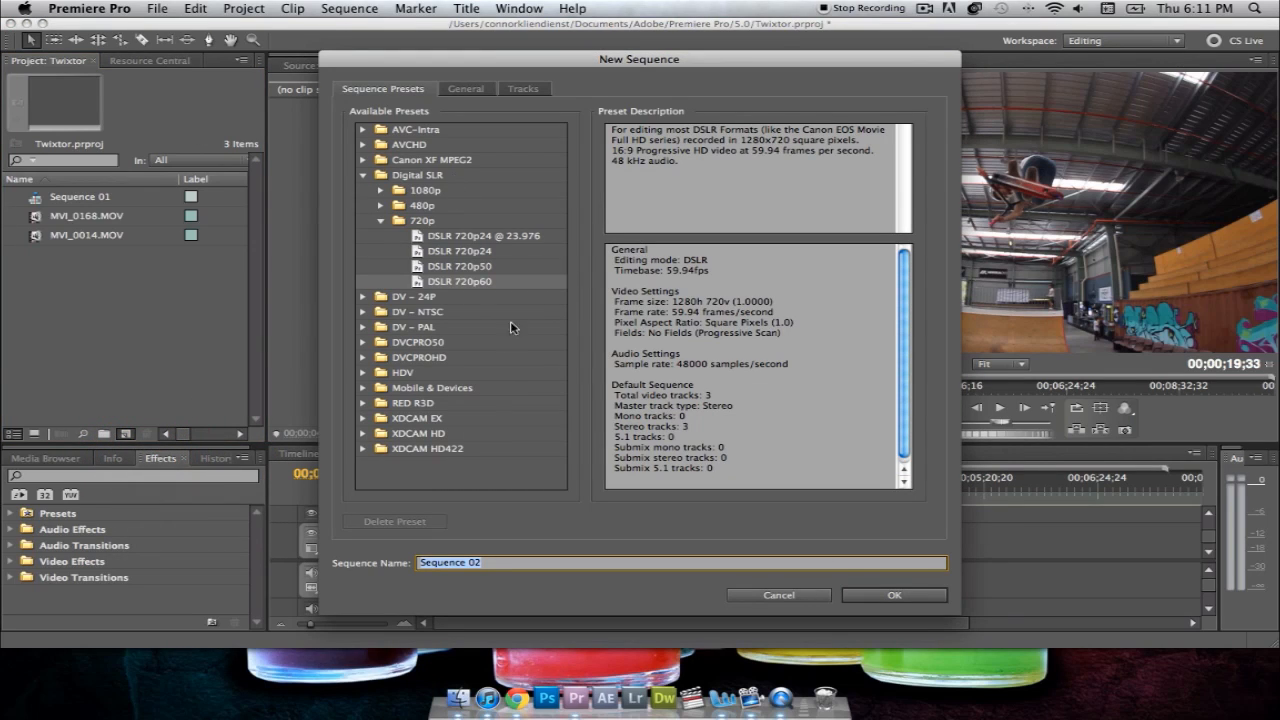
{"action": "left_click", "coordinate": [888, 594]}
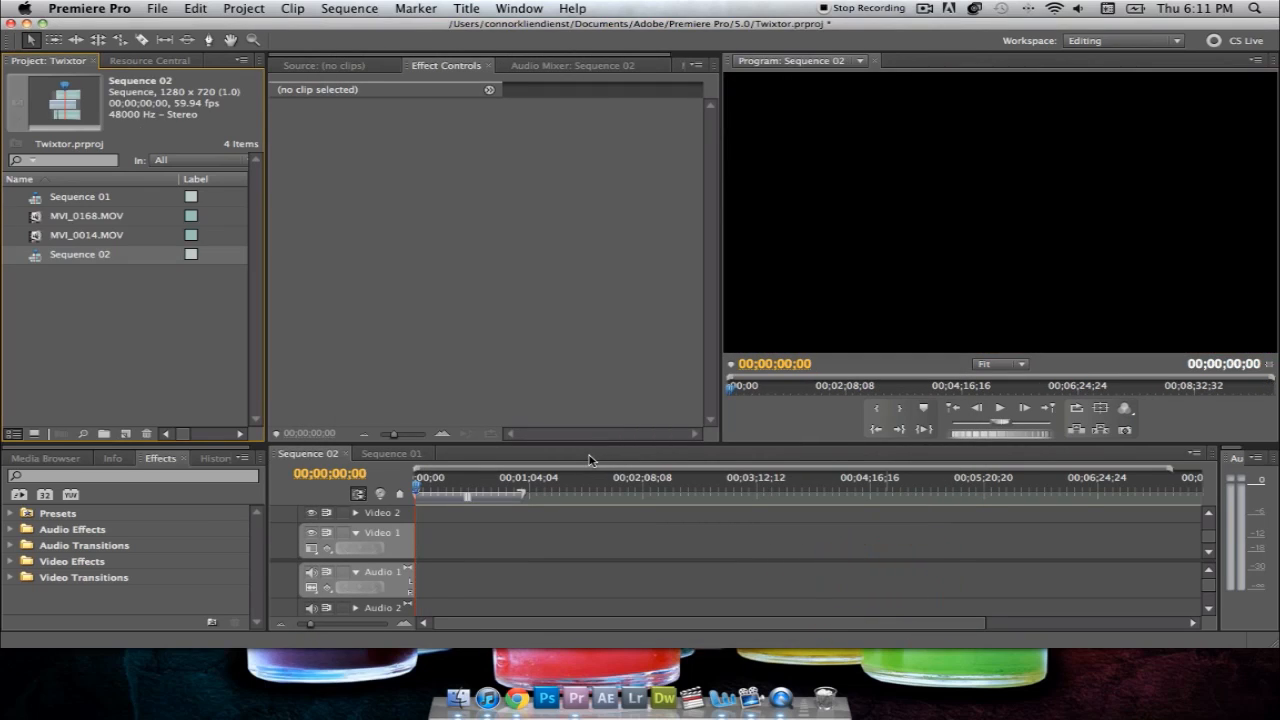
Step: Place MVI_0168.MOV at the start of the Video 1 track in Sequence 02
{"action": "left_click", "coordinate": [399, 453]}
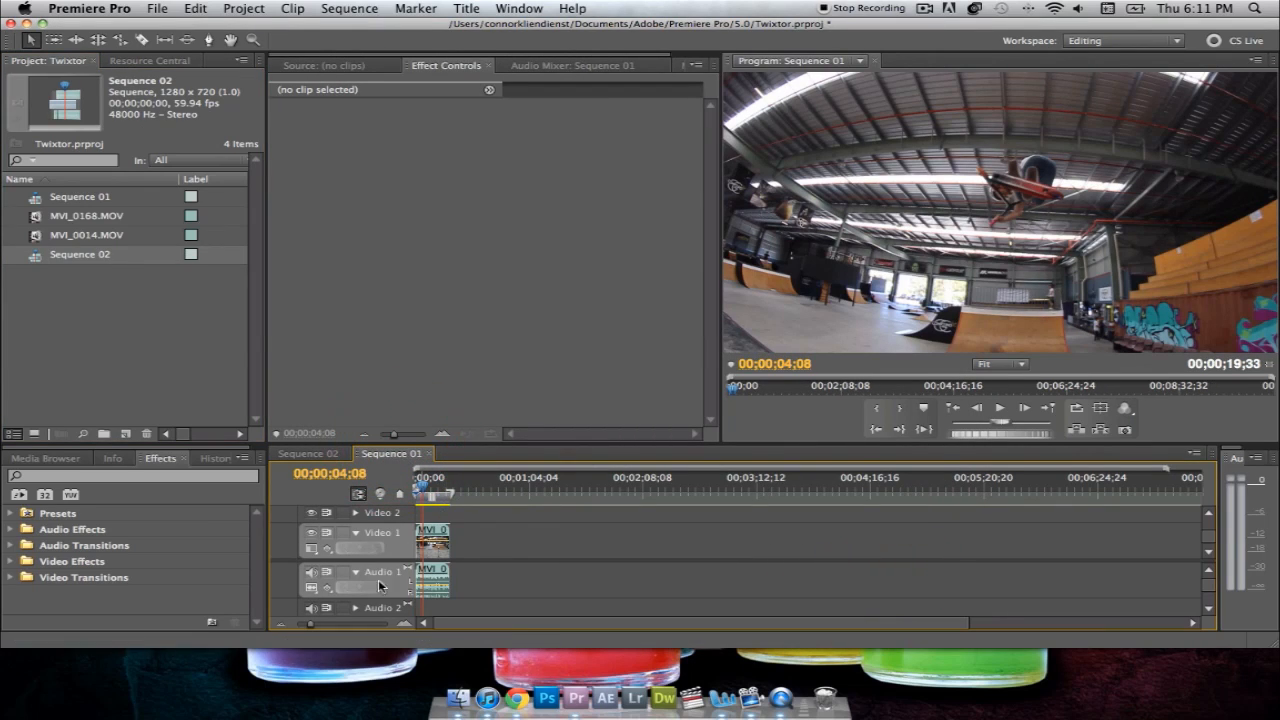
{"action": "left_click_drag", "start_coordinate": [313, 625], "coordinate": [325, 623]}
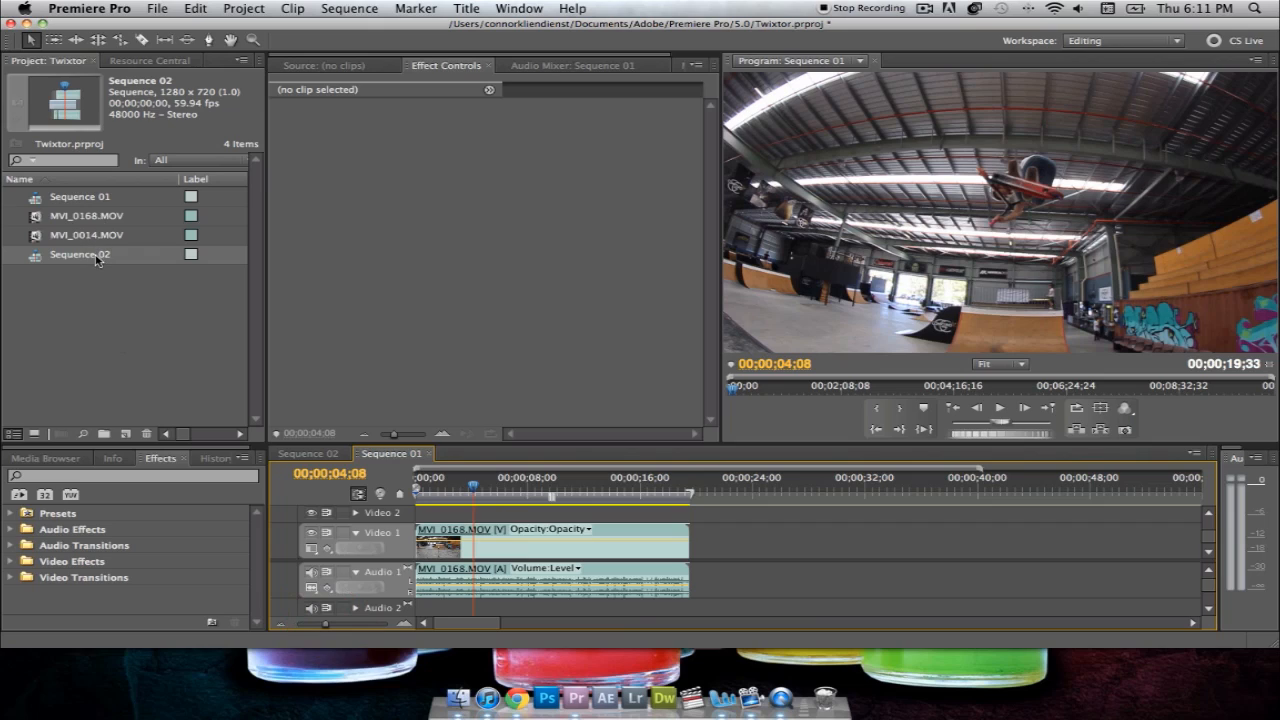
{"action": "left_click", "coordinate": [308, 453]}
{"action": "left_click_drag", "start_coordinate": [86, 215], "coordinate": [423, 531]}
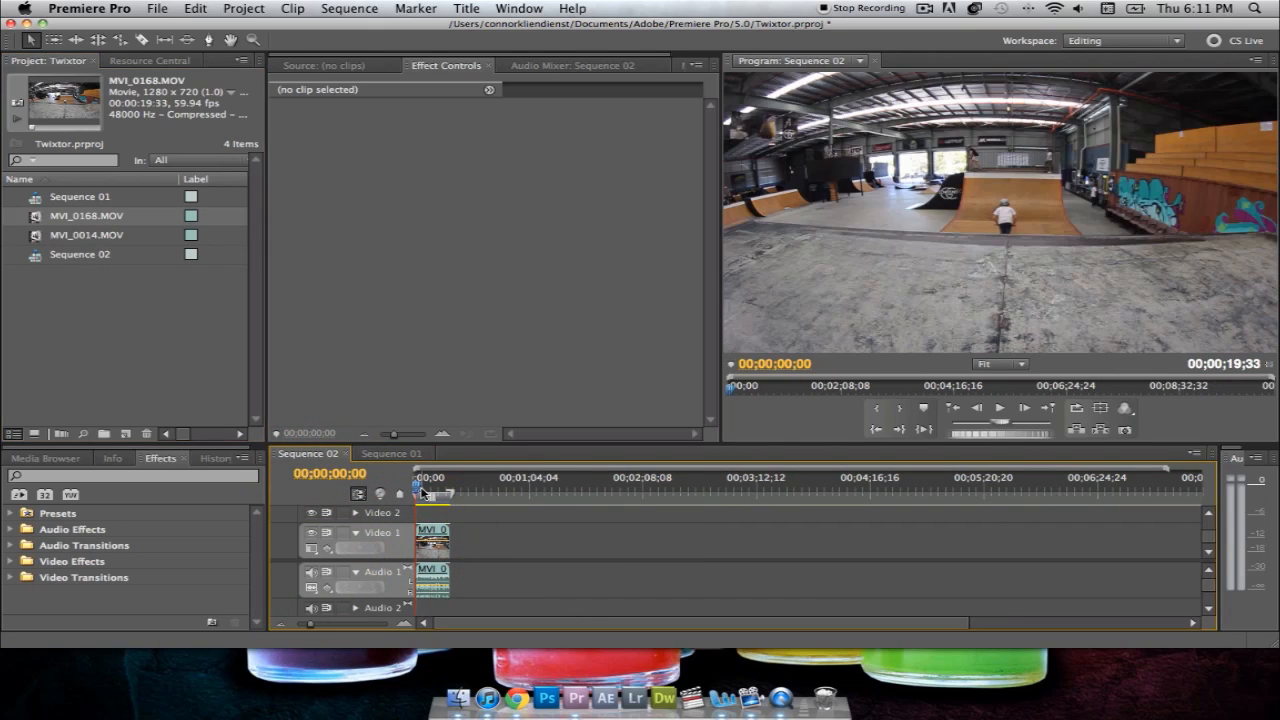
Step: Paste six copies of the MVI_0168.MOV clip end to end after the first one in Sequence 02
{"action": "left_click", "coordinate": [425, 488]}
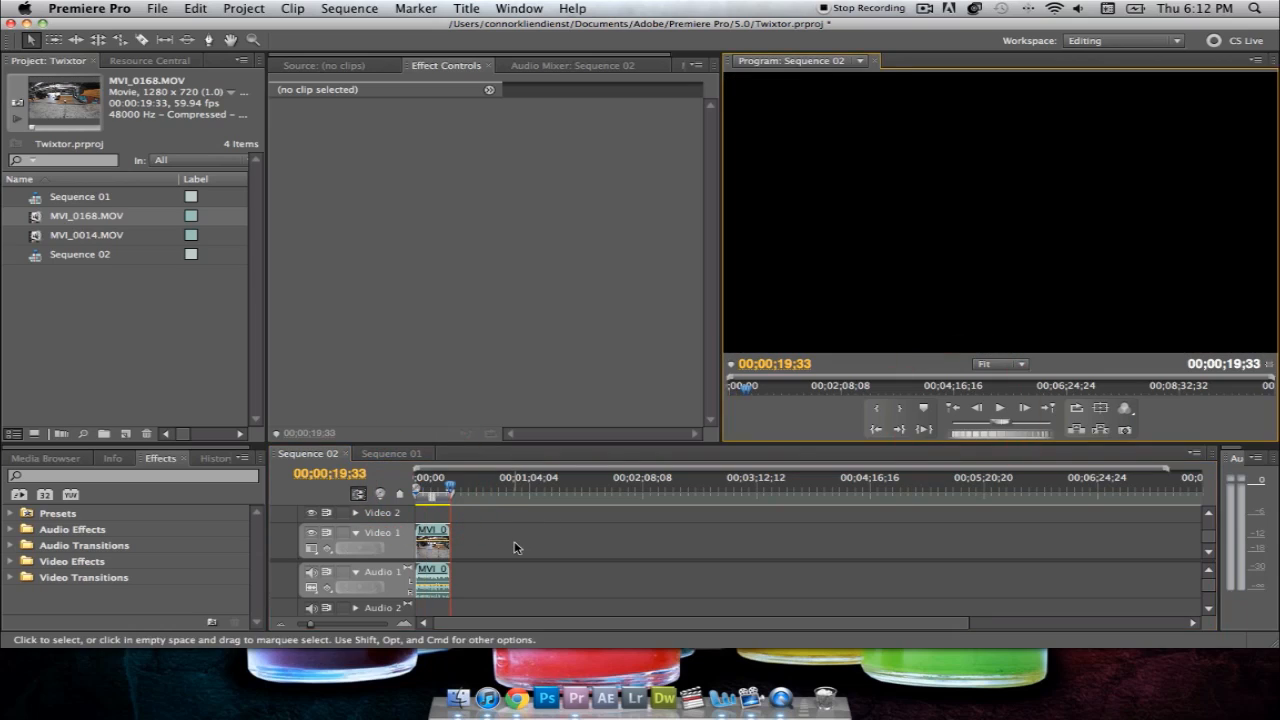
{"action": "left_click", "coordinate": [515, 547]}
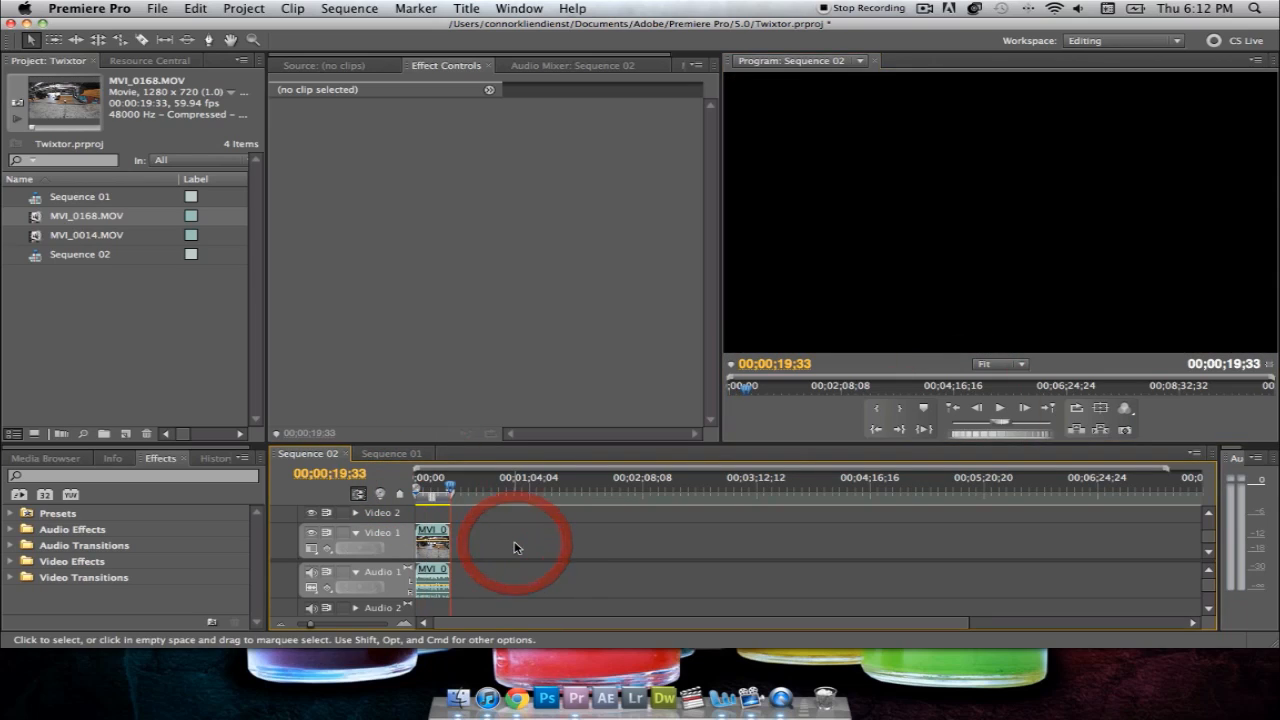
{"action": "key", "text": "super+v"}
{"action": "key", "text": "super+v"}
{"action": "key", "text": "super+v"}
{"action": "key", "text": "super+v"}
{"action": "key", "text": "super+v"}
{"action": "key", "text": "super+v"}
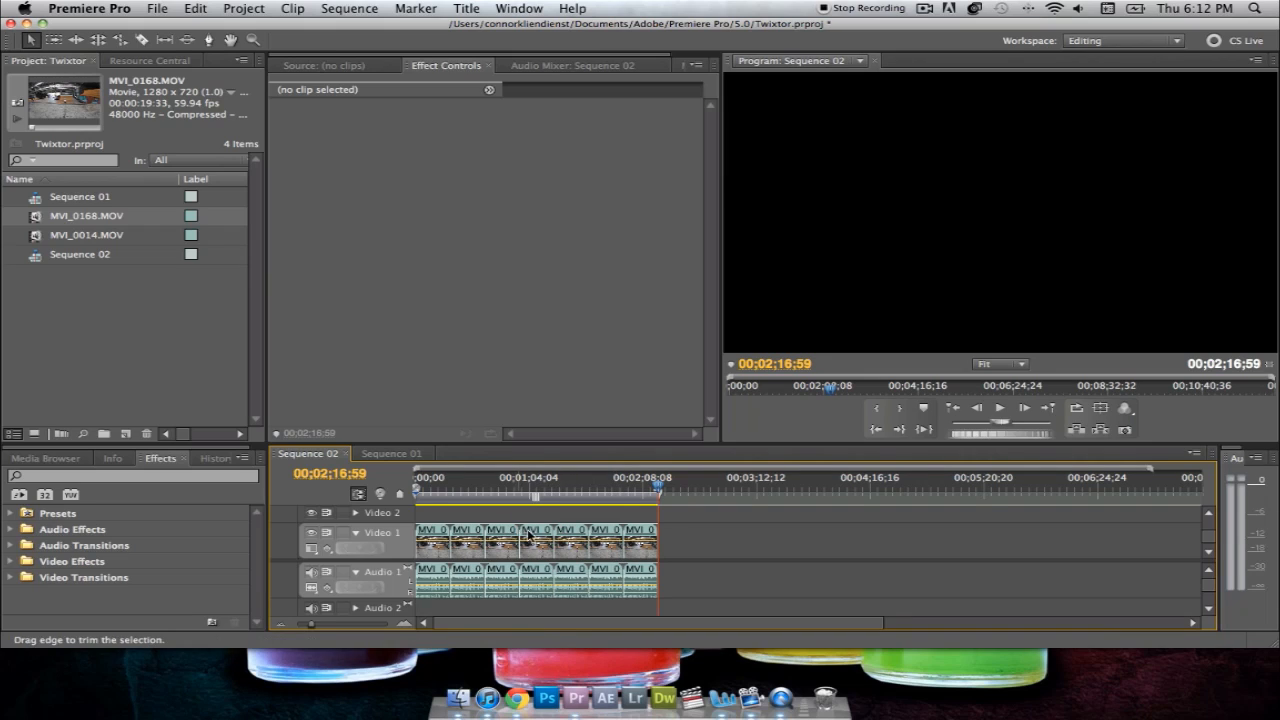
Step: Replace the MVI_0168.MOV clip in Sequence 01 with Sequence 02 nested at the start of Video 1
{"action": "left_click", "coordinate": [388, 455]}
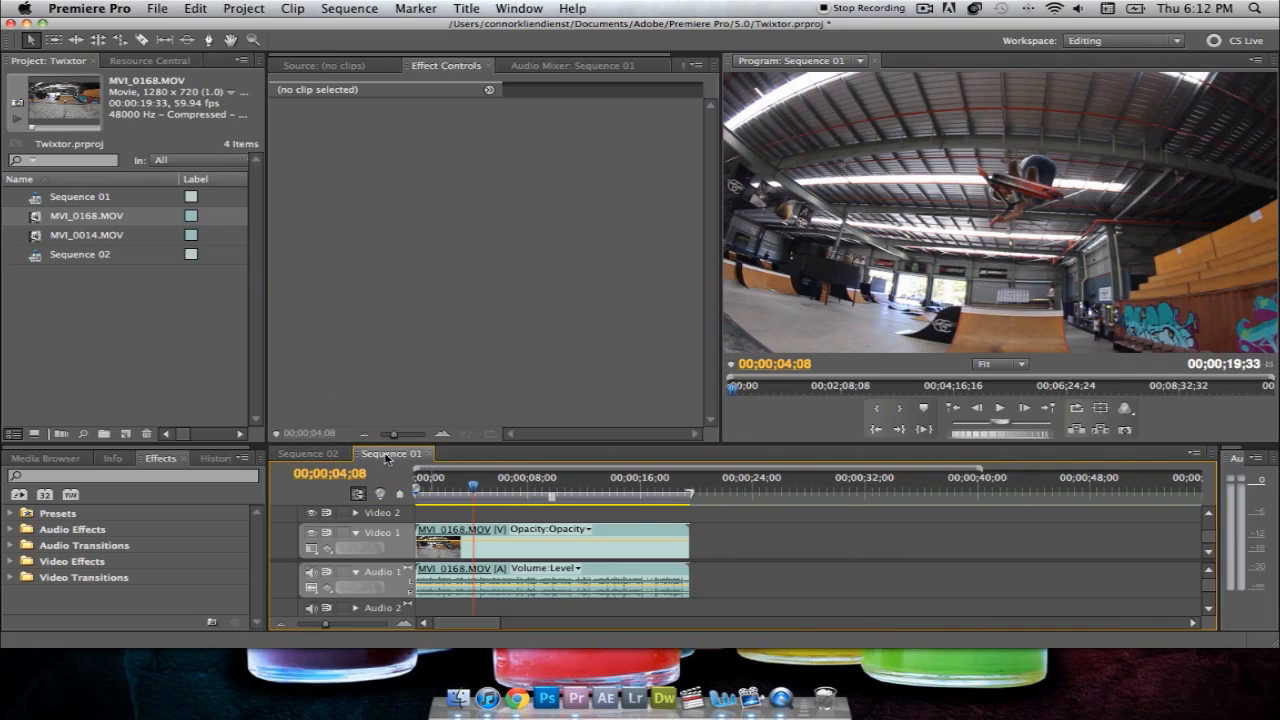
{"action": "left_click", "coordinate": [462, 537]}
{"action": "key", "text": "Delete"}
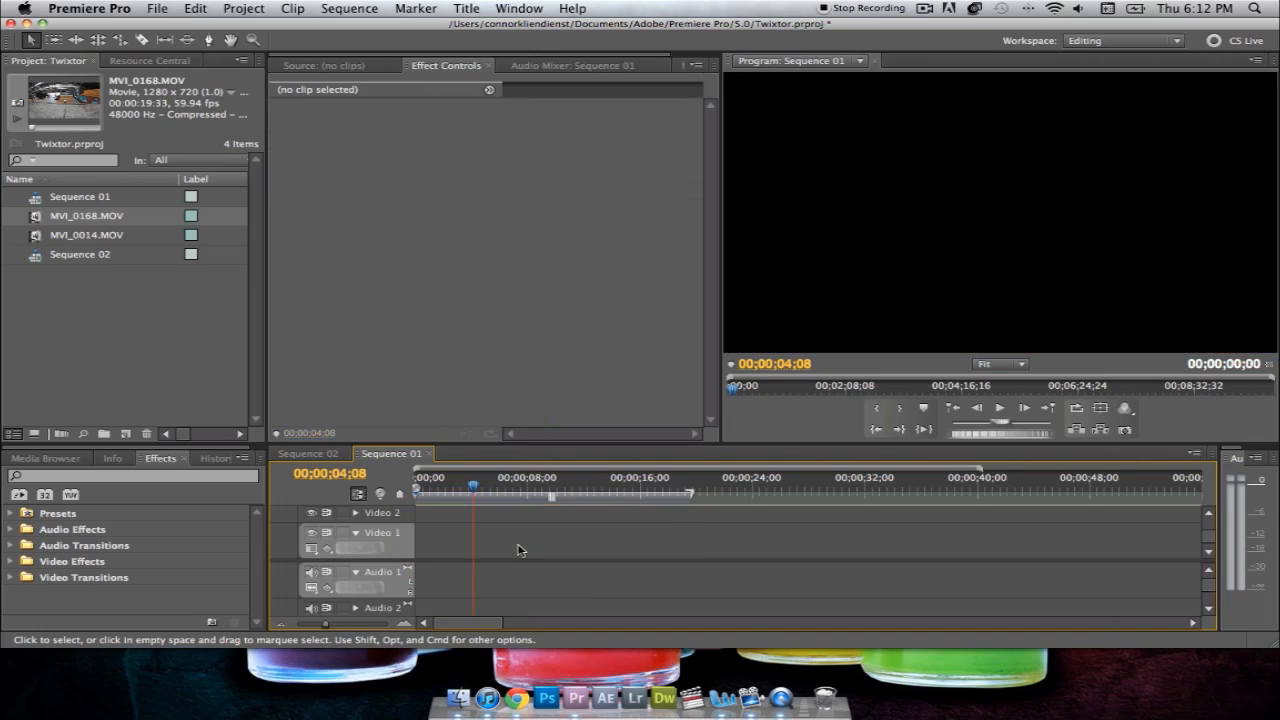
{"action": "left_click_drag", "start_coordinate": [42, 256], "coordinate": [405, 550]}
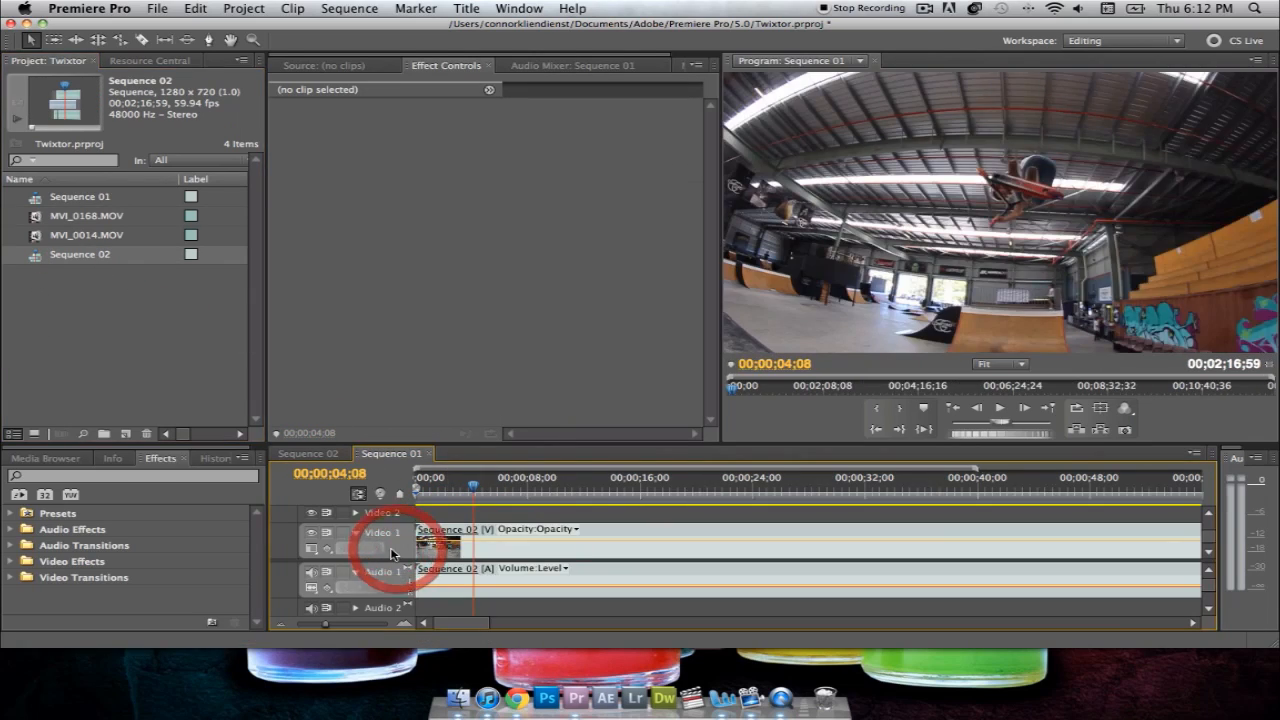
Step: Trim the end of the nested Sequence 02 clip to 00;00;05;41 in Sequence 01
{"action": "left_click_drag", "start_coordinate": [330, 628], "coordinate": [313, 625]}
{"action": "mouse_move", "coordinate": [427, 490]}
{"action": "left_mouse_down"}
{"action": "mouse_move", "coordinate": [506, 489]}
{"action": "mouse_move", "coordinate": [427, 488]}
{"action": "left_mouse_up"}
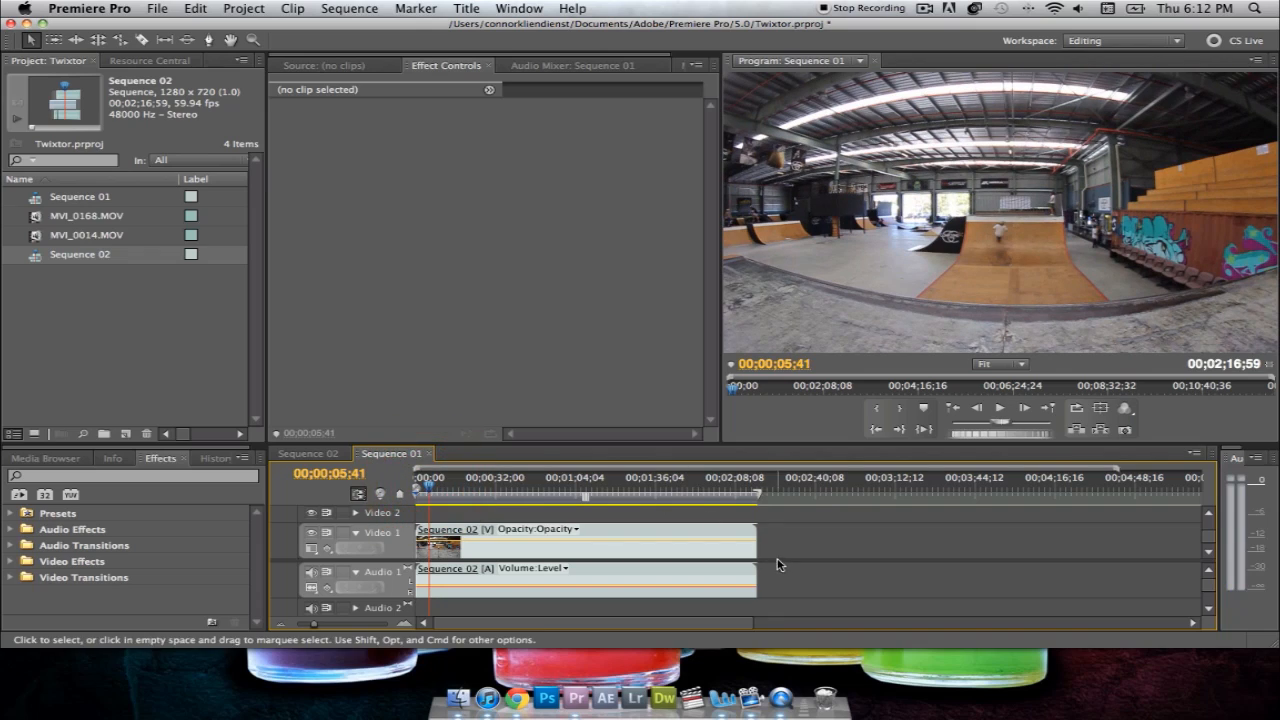
{"action": "left_click_drag", "start_coordinate": [756, 550], "coordinate": [502, 550]}
{"action": "left_click_drag", "start_coordinate": [441, 551], "coordinate": [428, 551]}
{"action": "left_click", "coordinate": [400, 624]}
{"action": "left_click", "coordinate": [402, 624]}
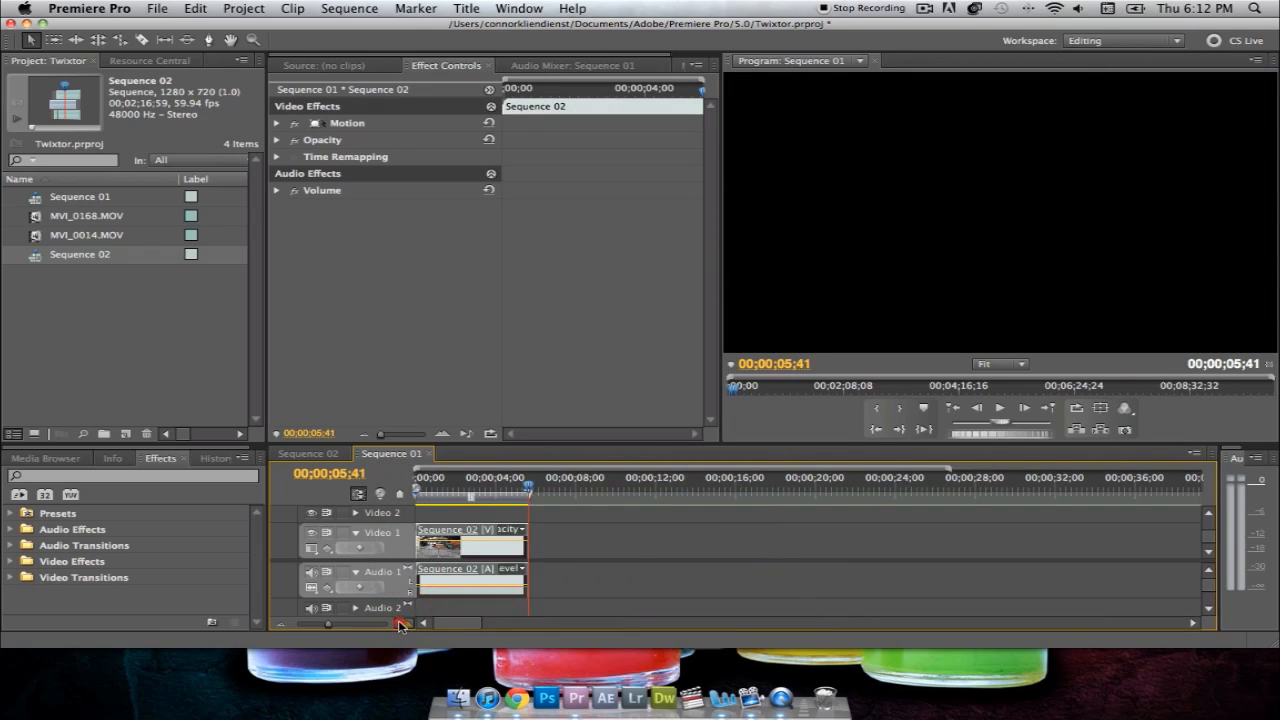
{"action": "left_click", "coordinate": [402, 624]}
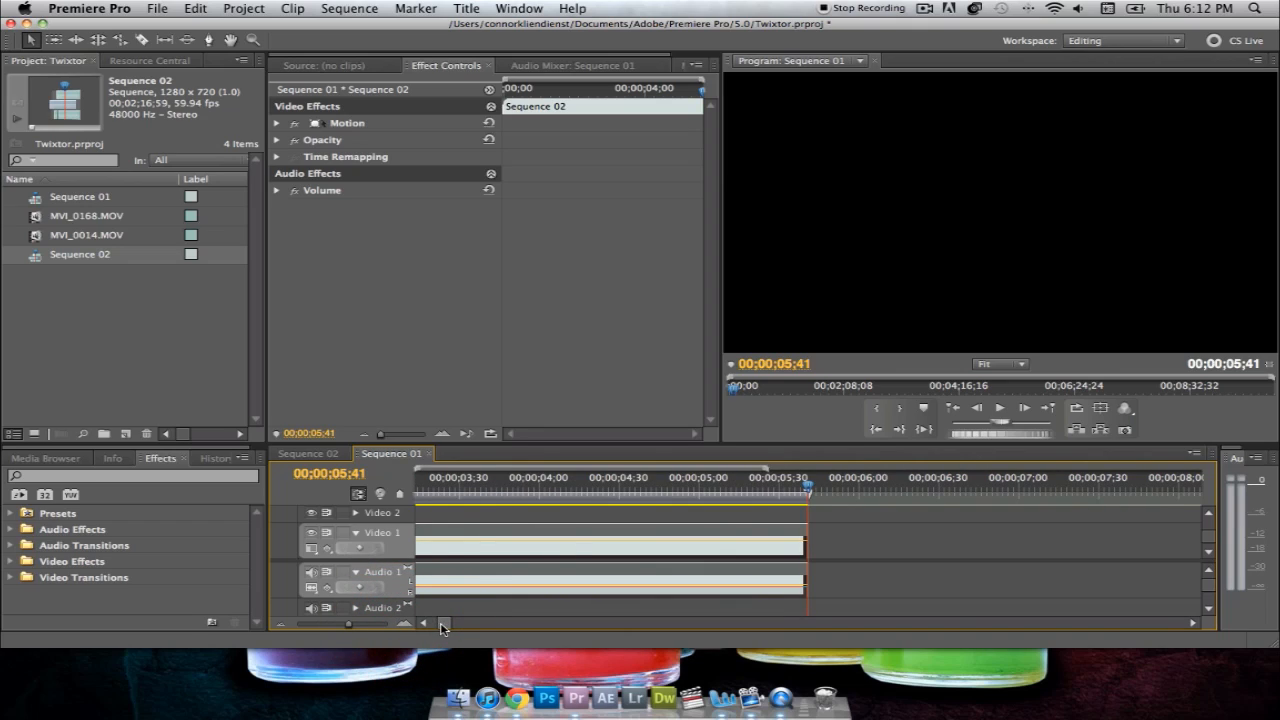
{"action": "left_click_drag", "start_coordinate": [444, 623], "coordinate": [432, 623]}
{"action": "left_click_drag", "start_coordinate": [349, 623], "coordinate": [343, 623]}
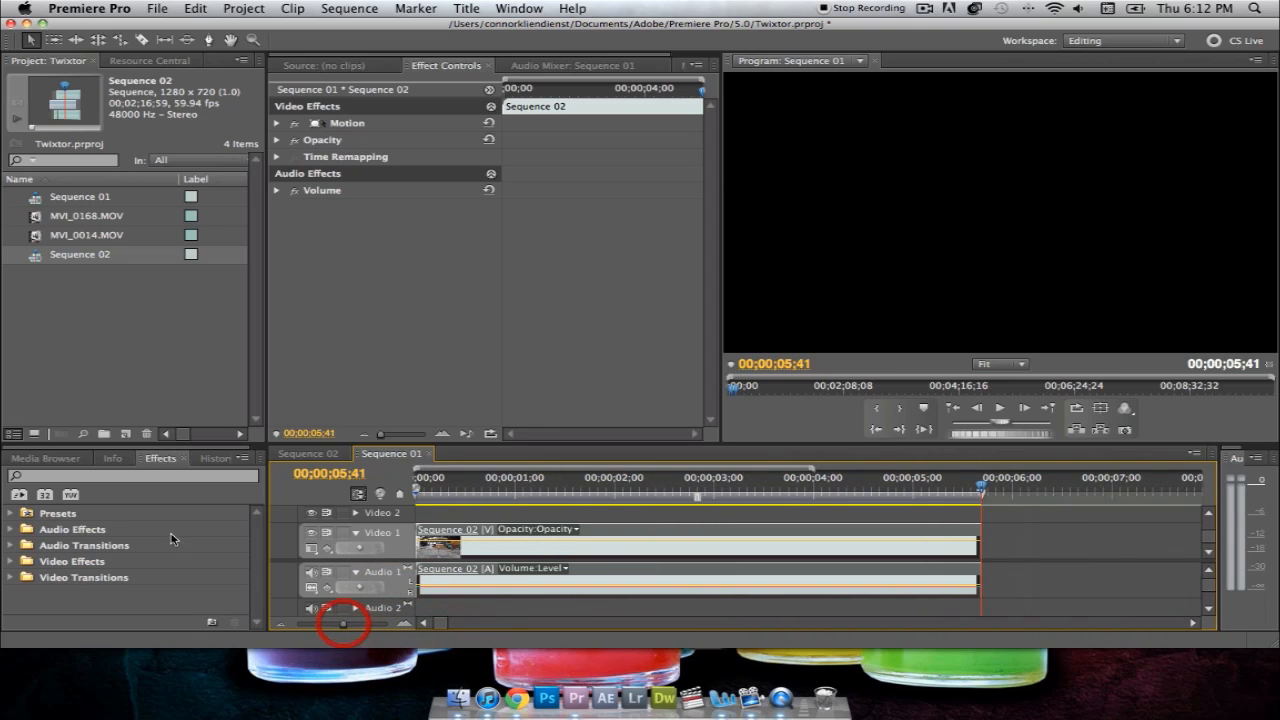
Step: Apply the Twixtor effect from the RE:Vision Plug-ins video effects to the nested Sequence 02 clip on Video 1
{"action": "left_click", "coordinate": [10, 562]}
{"action": "scroll", "coordinate": [100, 566], "scroll_direction": "down", "scroll_amount": 5}
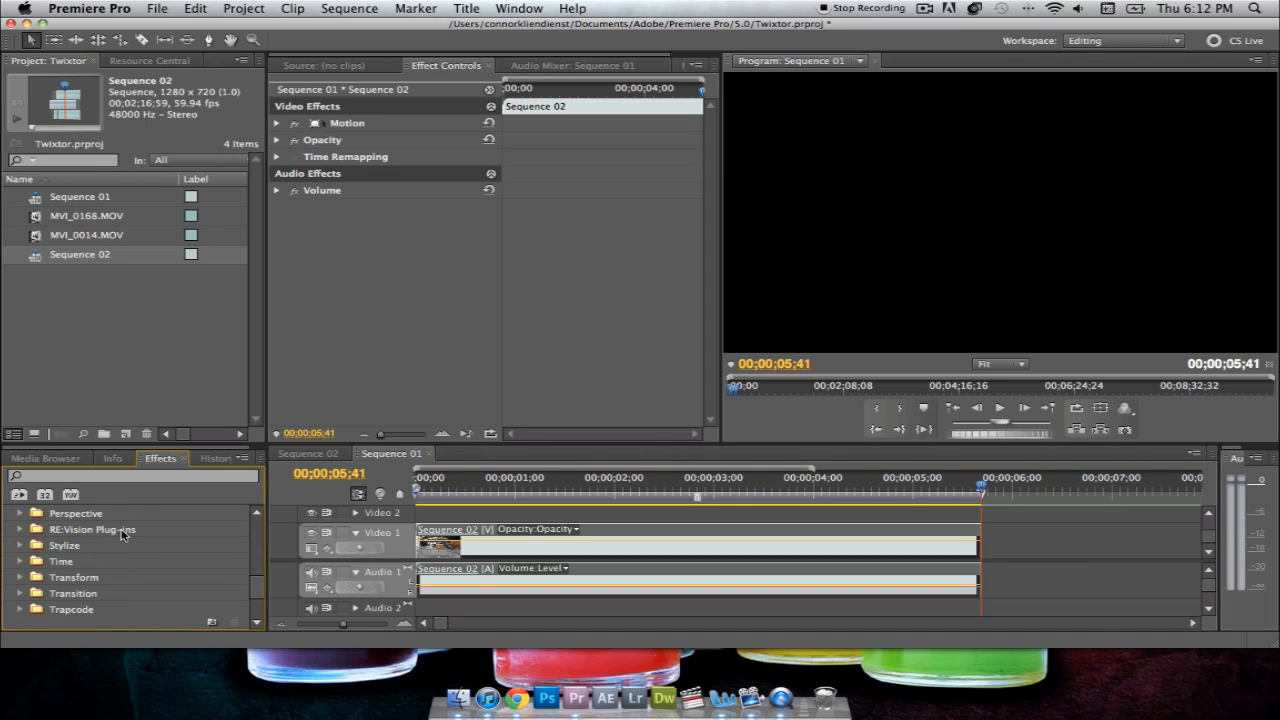
{"action": "left_click", "coordinate": [20, 530]}
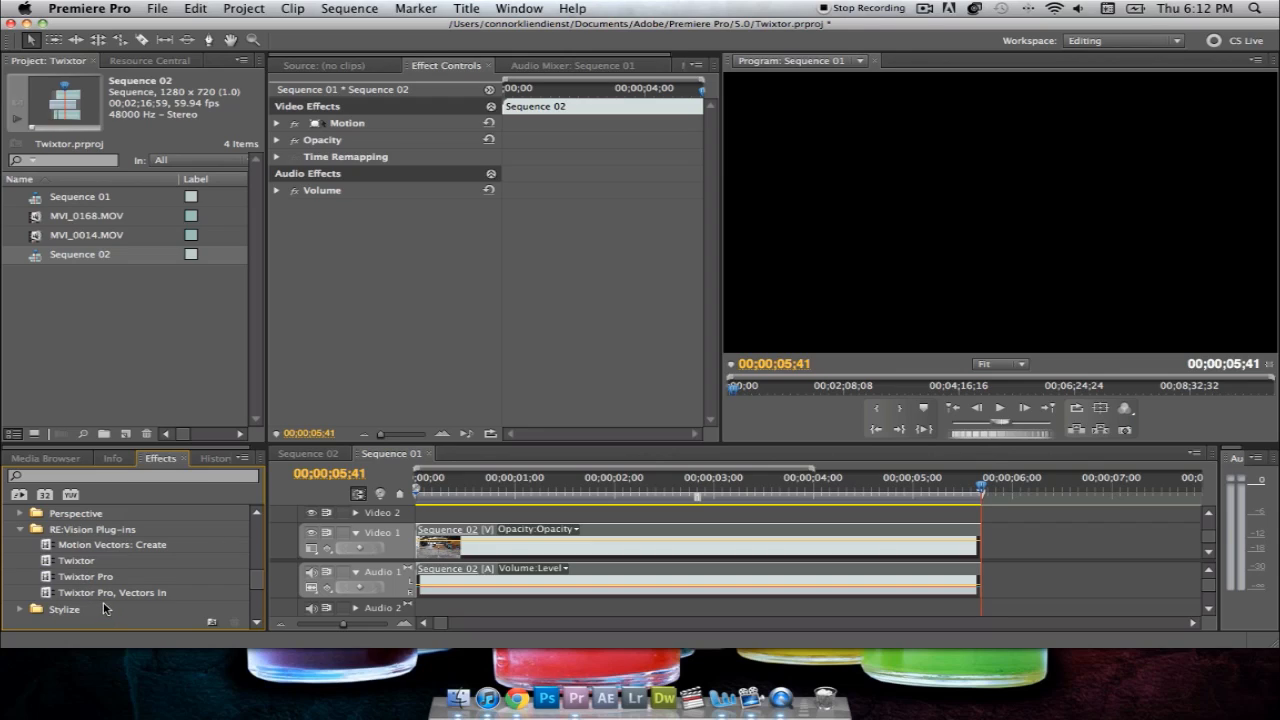
{"action": "left_click_drag", "start_coordinate": [46, 564], "coordinate": [487, 536]}
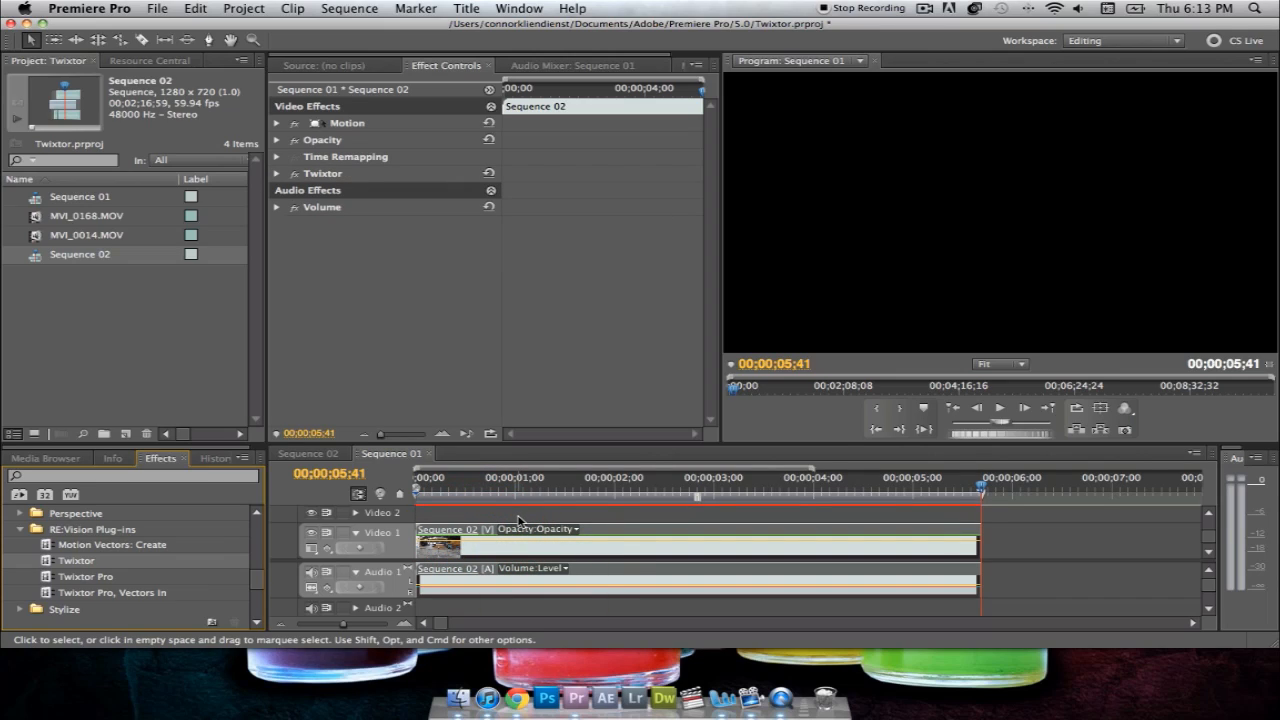
Step: Preview the clip at 00;00;00;59 and expand the Output Control settings of its Twixtor effect
{"action": "left_click_drag", "start_coordinate": [491, 480], "coordinate": [513, 480]}
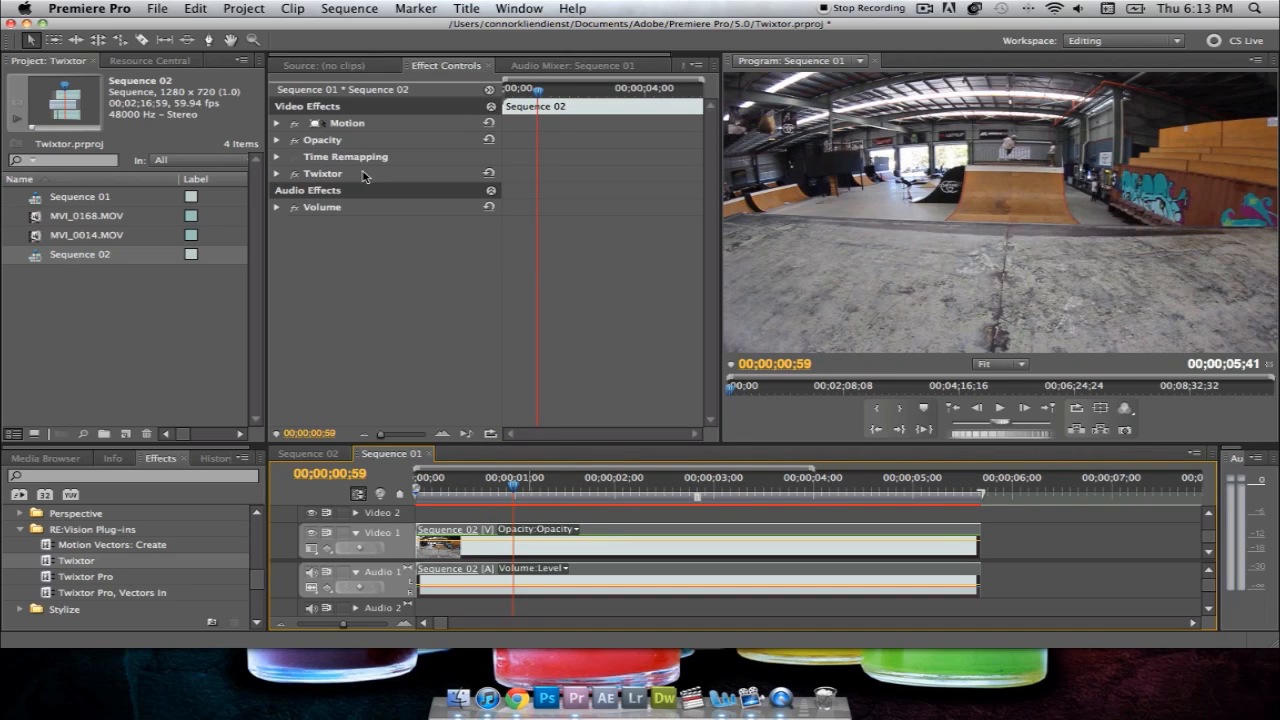
{"action": "left_click", "coordinate": [277, 174]}
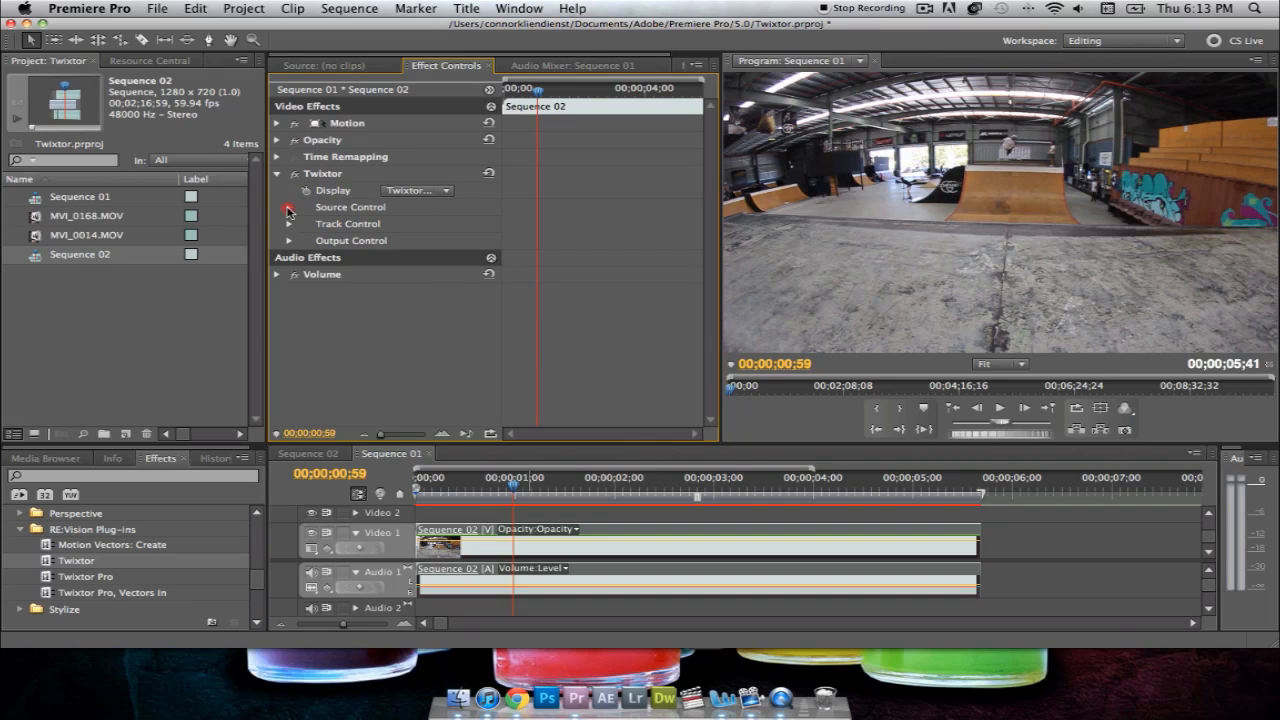
{"action": "left_click", "coordinate": [288, 208]}
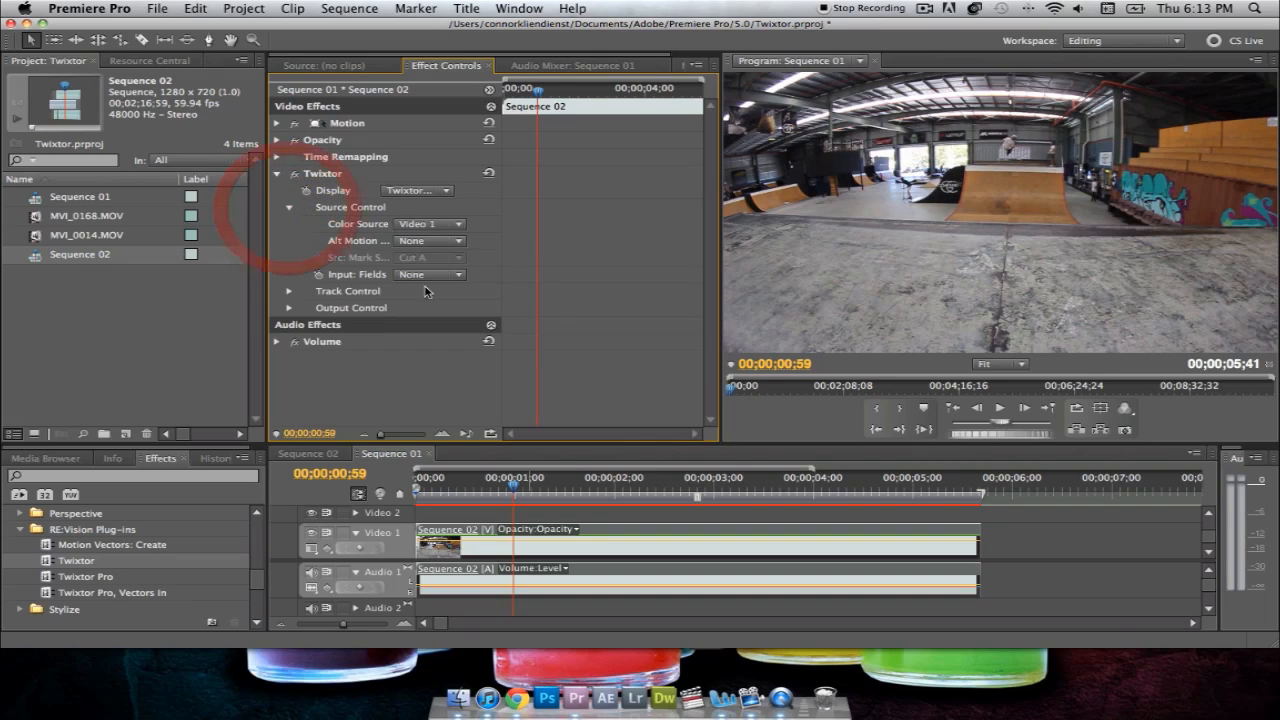
{"action": "left_click", "coordinate": [289, 207]}
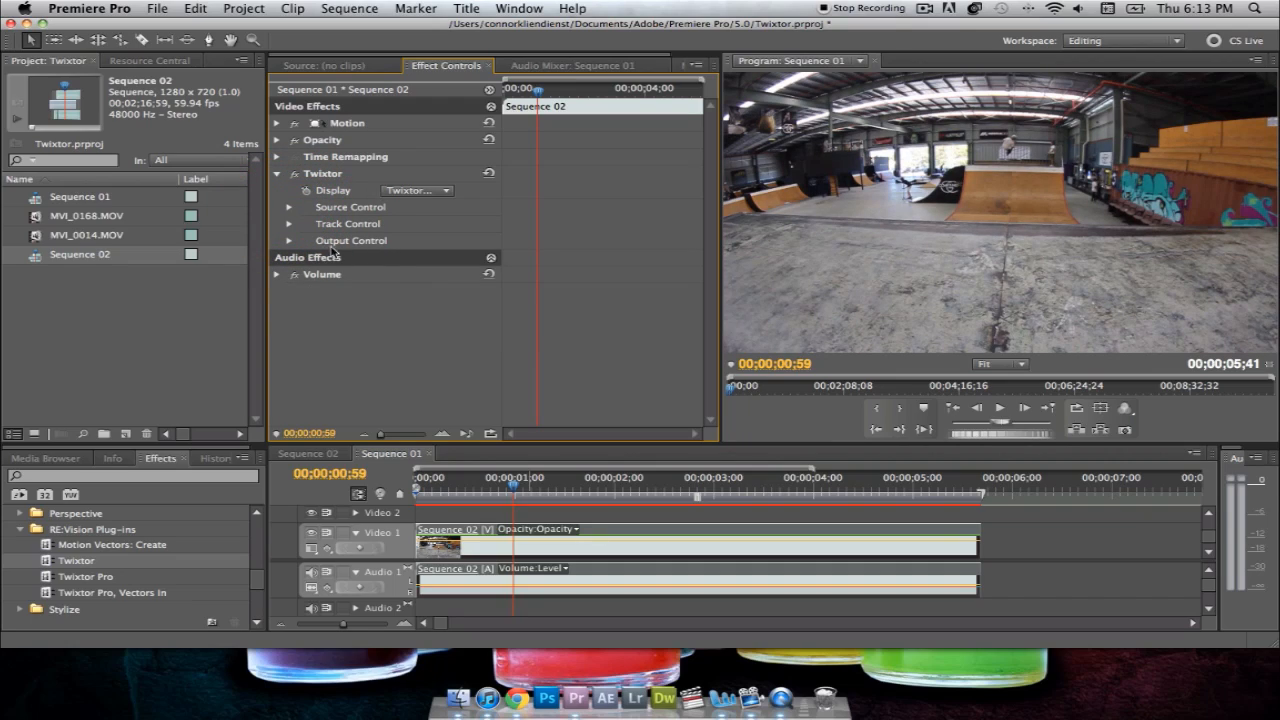
{"action": "left_click", "coordinate": [289, 241]}
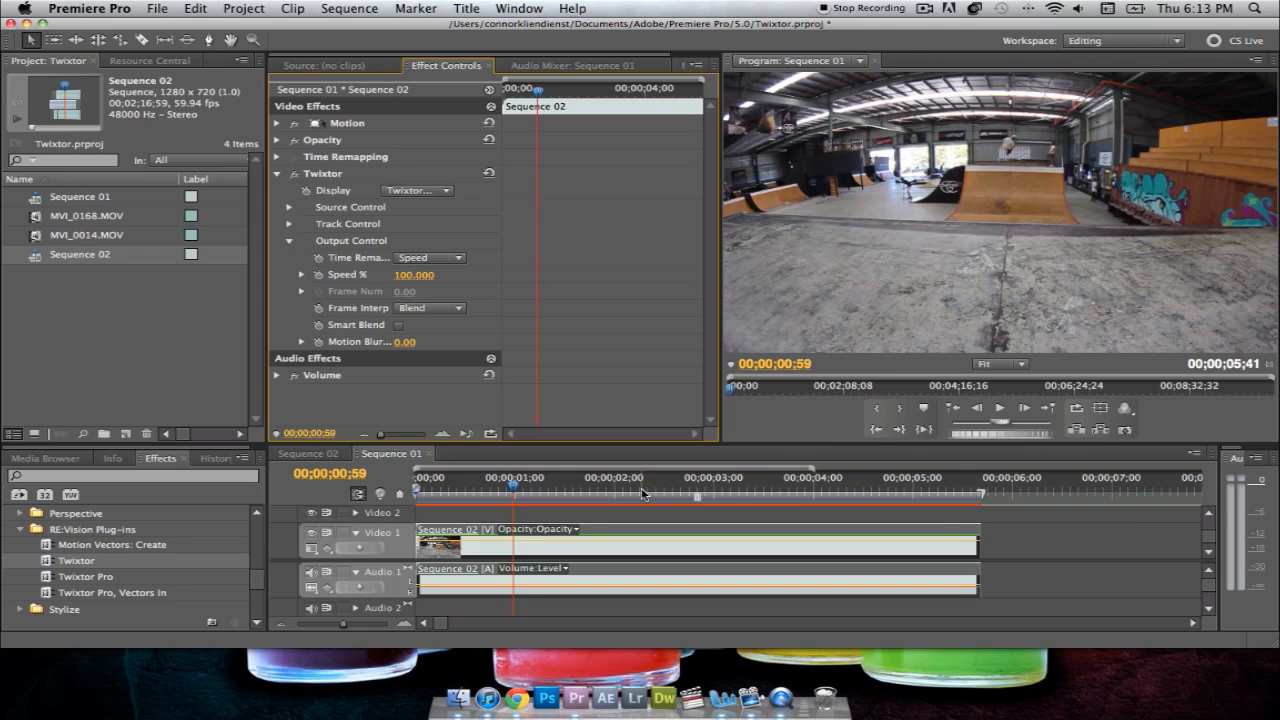
Step: Trim the start of the nested Sequence 02 clip to 00;00;02;04
{"action": "left_click_drag", "start_coordinate": [512, 487], "coordinate": [620, 490]}
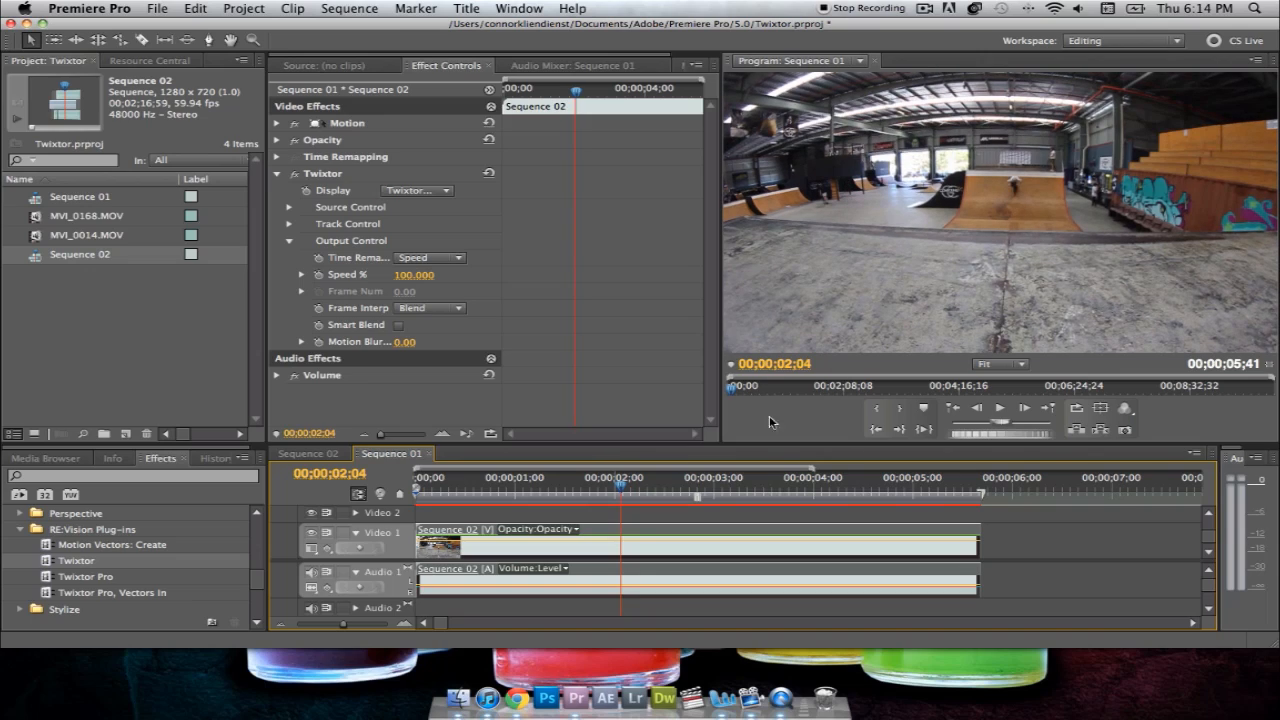
{"action": "left_click_drag", "start_coordinate": [421, 553], "coordinate": [622, 548]}
Step: Lower both the playback resolution and the paused resolution of the program monitor to 1/4
{"action": "left_click", "coordinate": [1125, 412]}
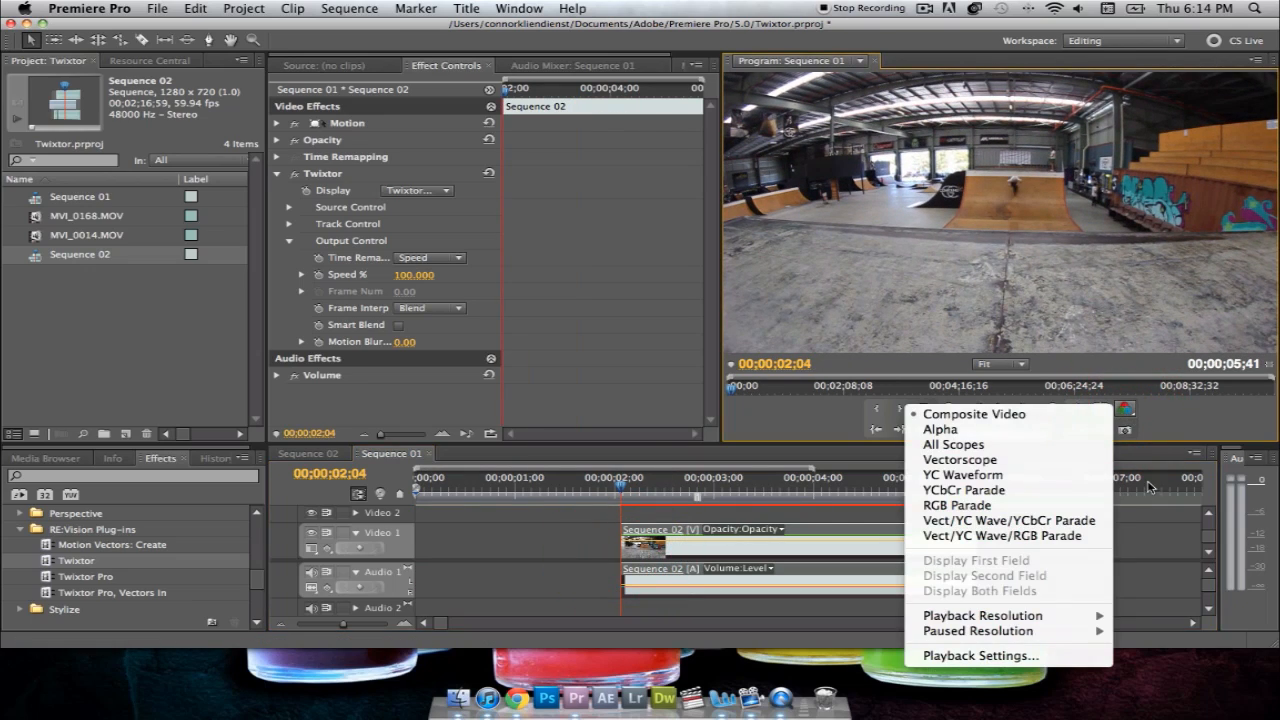
{"action": "mouse_move", "coordinate": [1050, 616]}
{"action": "left_click", "coordinate": [1134, 631]}
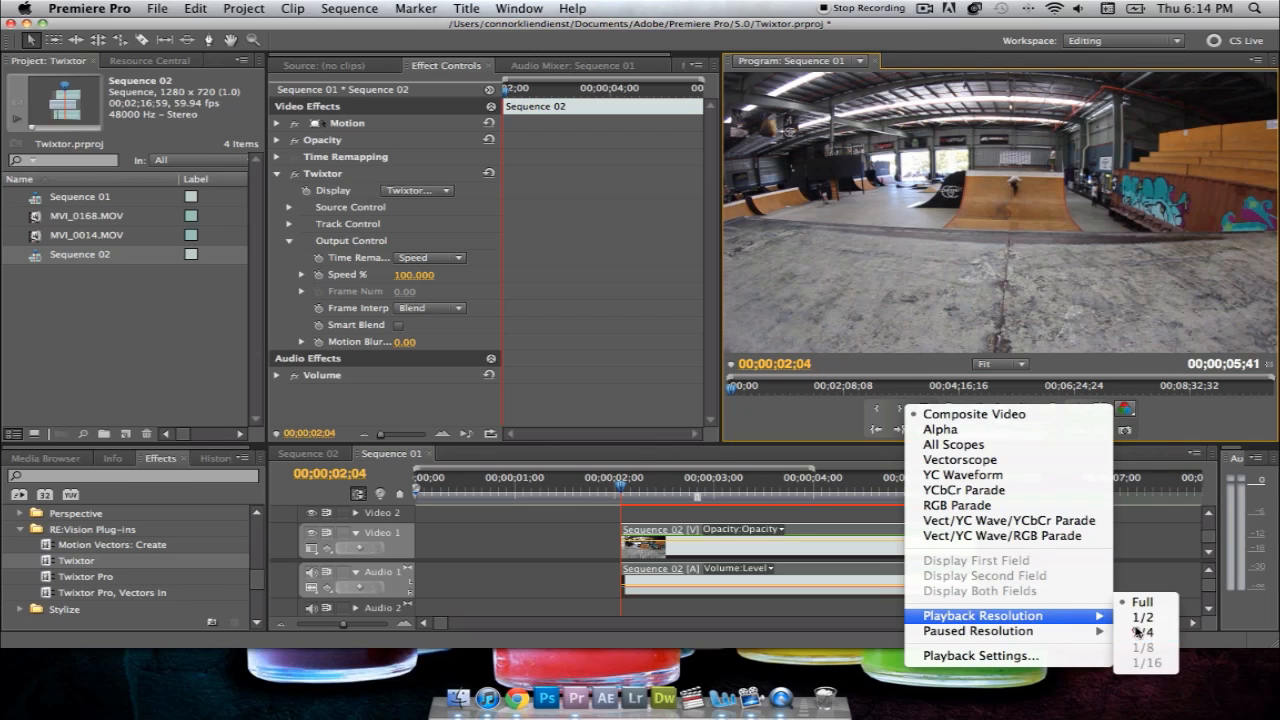
{"action": "left_click", "coordinate": [1129, 410]}
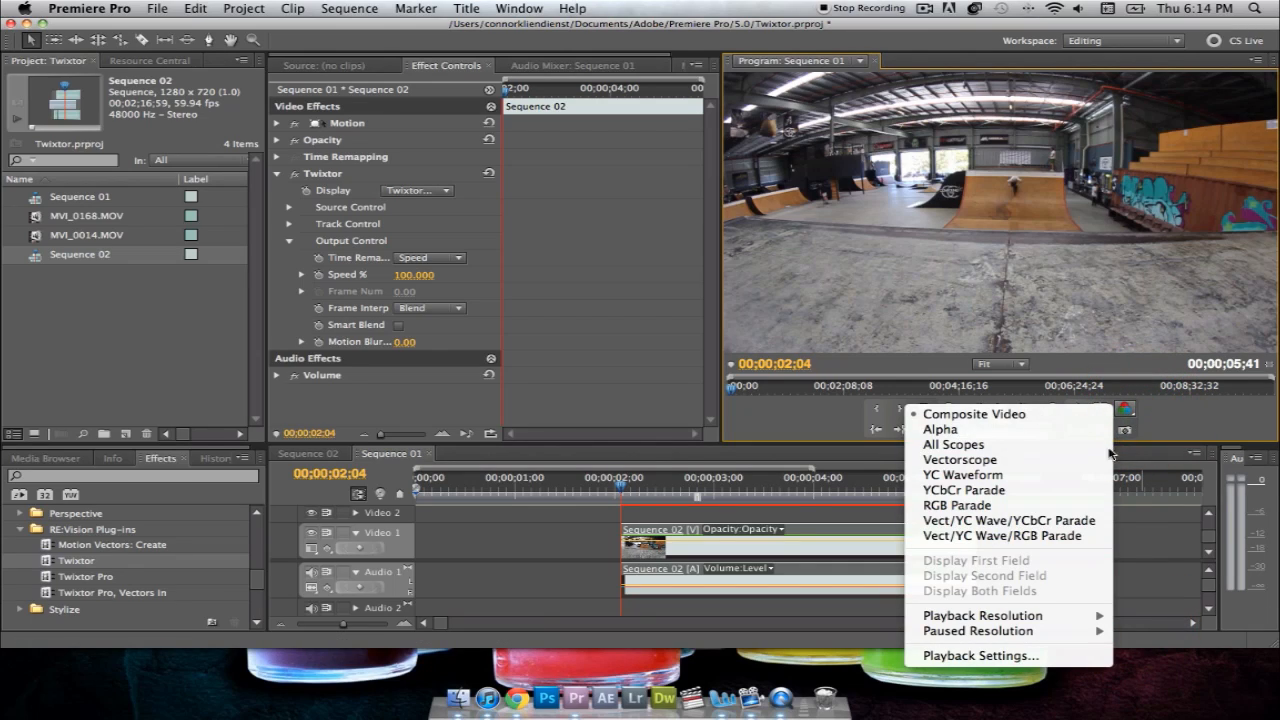
{"action": "mouse_move", "coordinate": [1055, 631]}
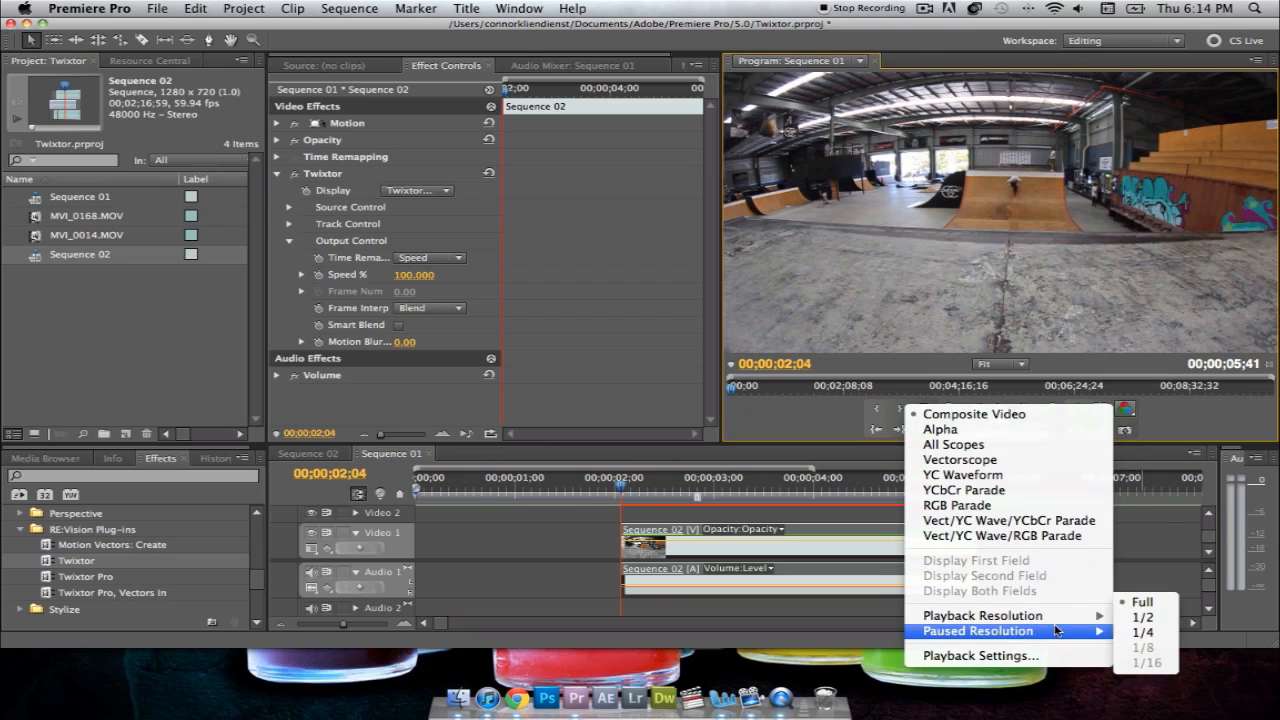
{"action": "left_click", "coordinate": [1134, 632]}
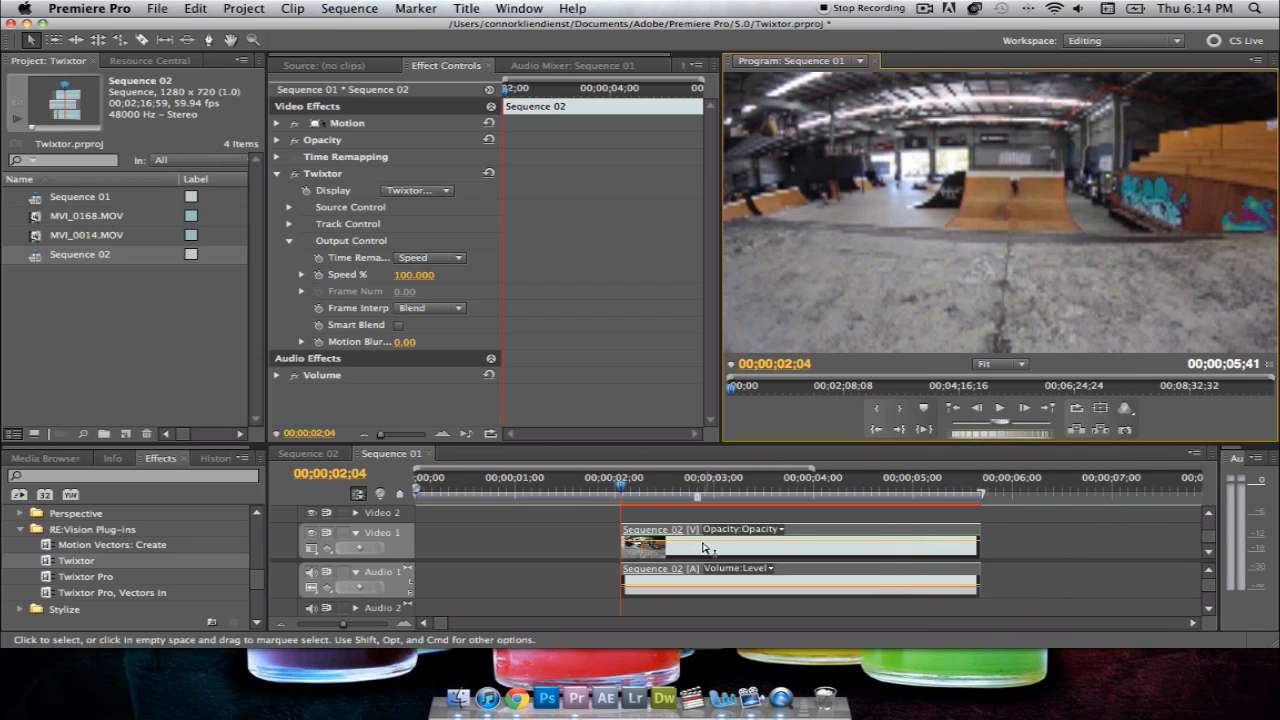
Step: Move the trimmed Sequence 02 clip to the start of Video 1 and return the playhead to 00;00;00;00
{"action": "left_click_drag", "start_coordinate": [670, 532], "coordinate": [468, 532]}
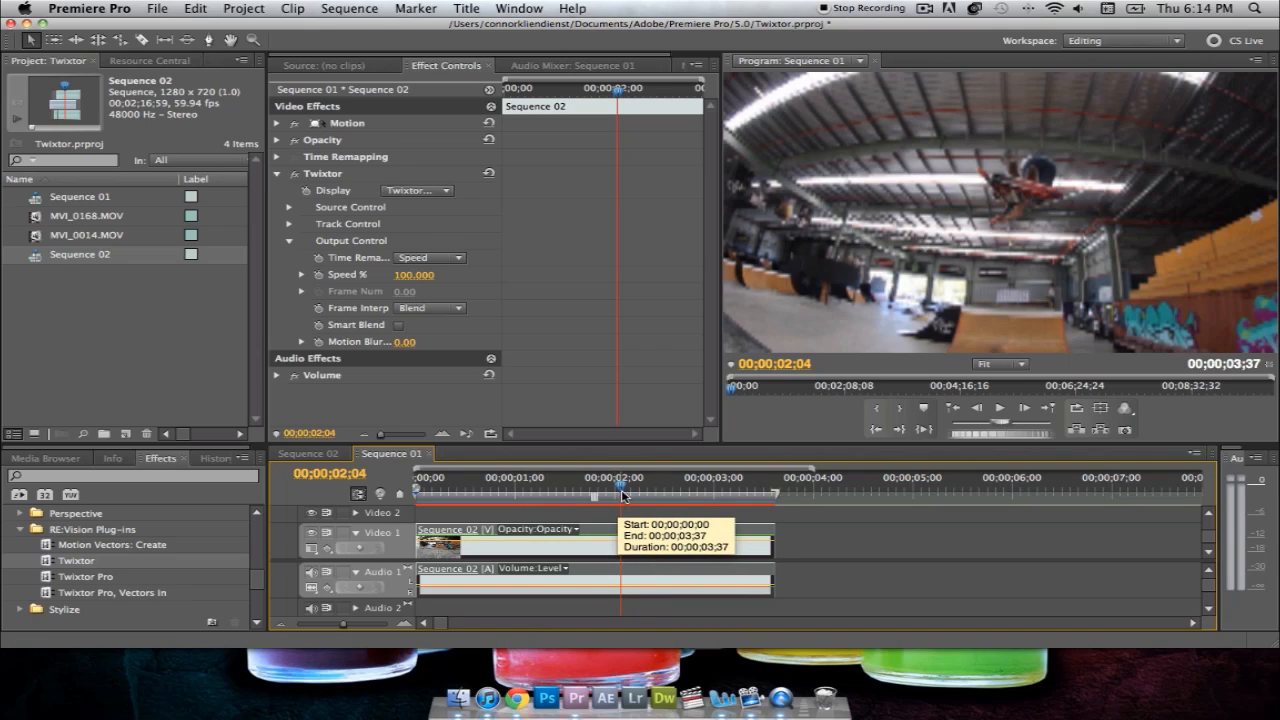
{"action": "left_click", "coordinate": [494, 493]}
{"action": "left_click_drag", "start_coordinate": [494, 493], "coordinate": [415, 490]}
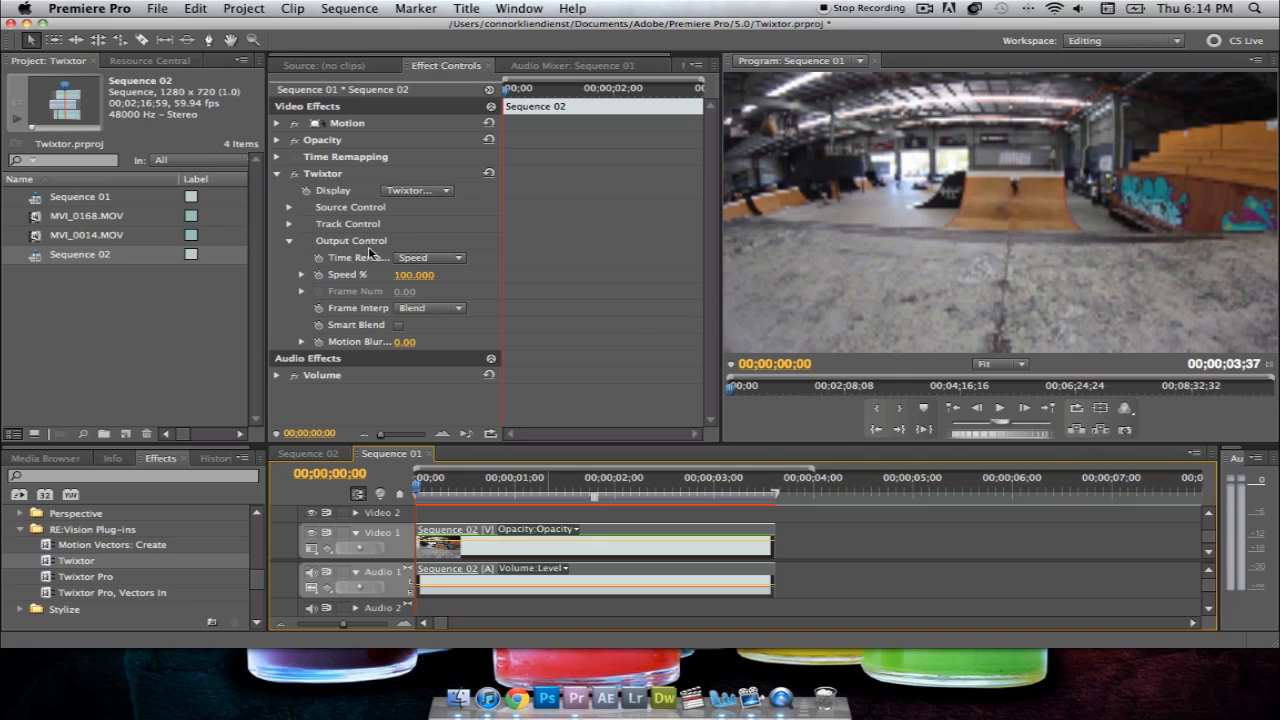
Step: Add Twixtor Speed % keyframes at 100 on the clip's first frame and at 00;00;01;40
{"action": "left_click", "coordinate": [318, 274]}
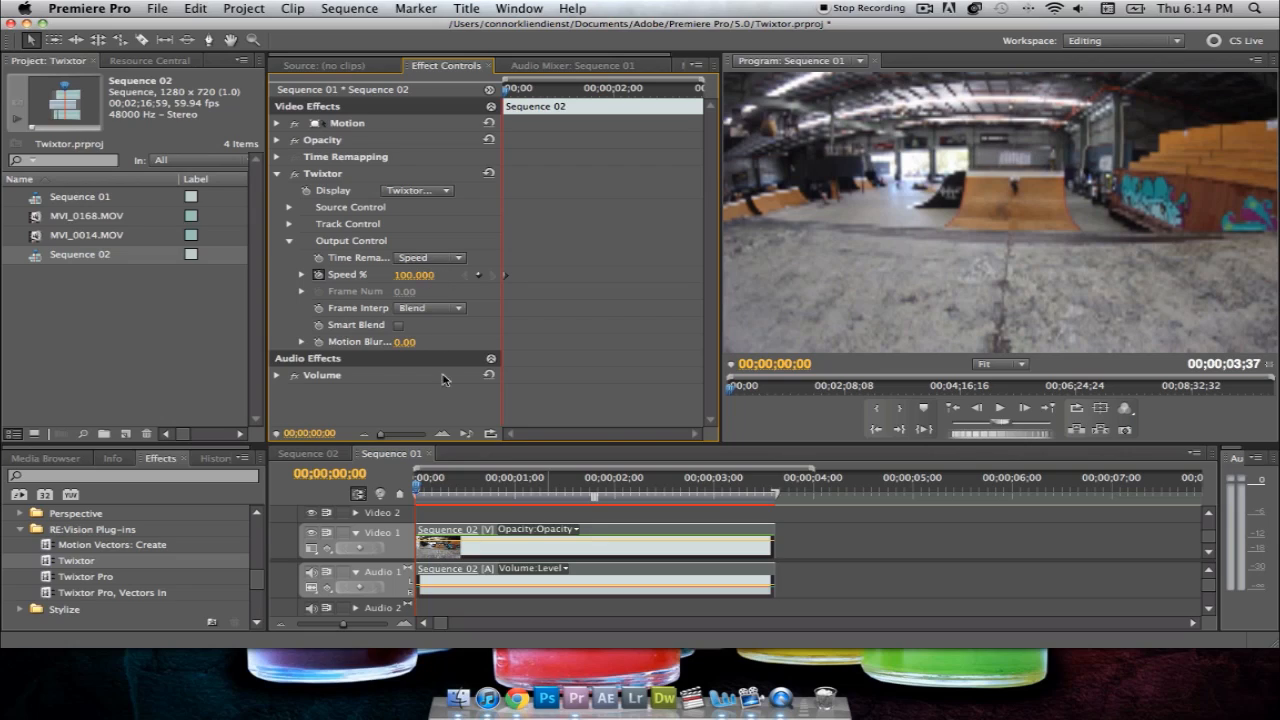
{"action": "left_click_drag", "start_coordinate": [418, 491], "coordinate": [580, 495]}
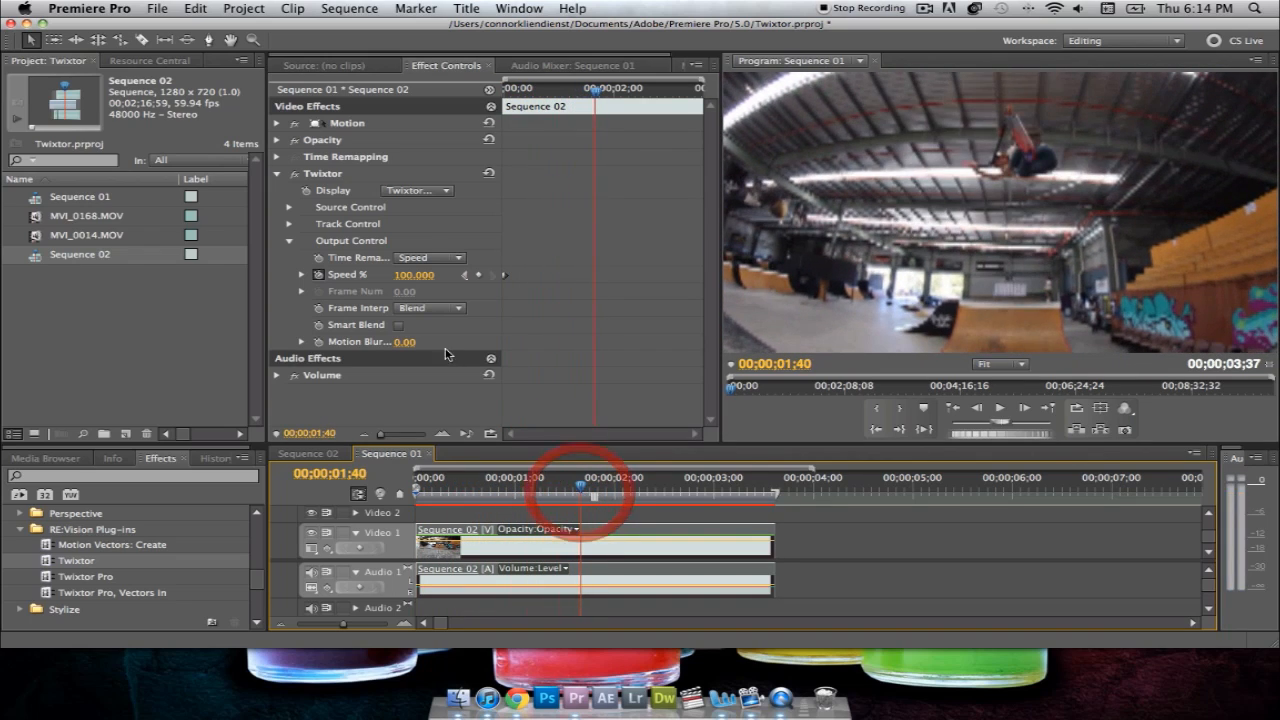
{"action": "left_click", "coordinate": [477, 275]}
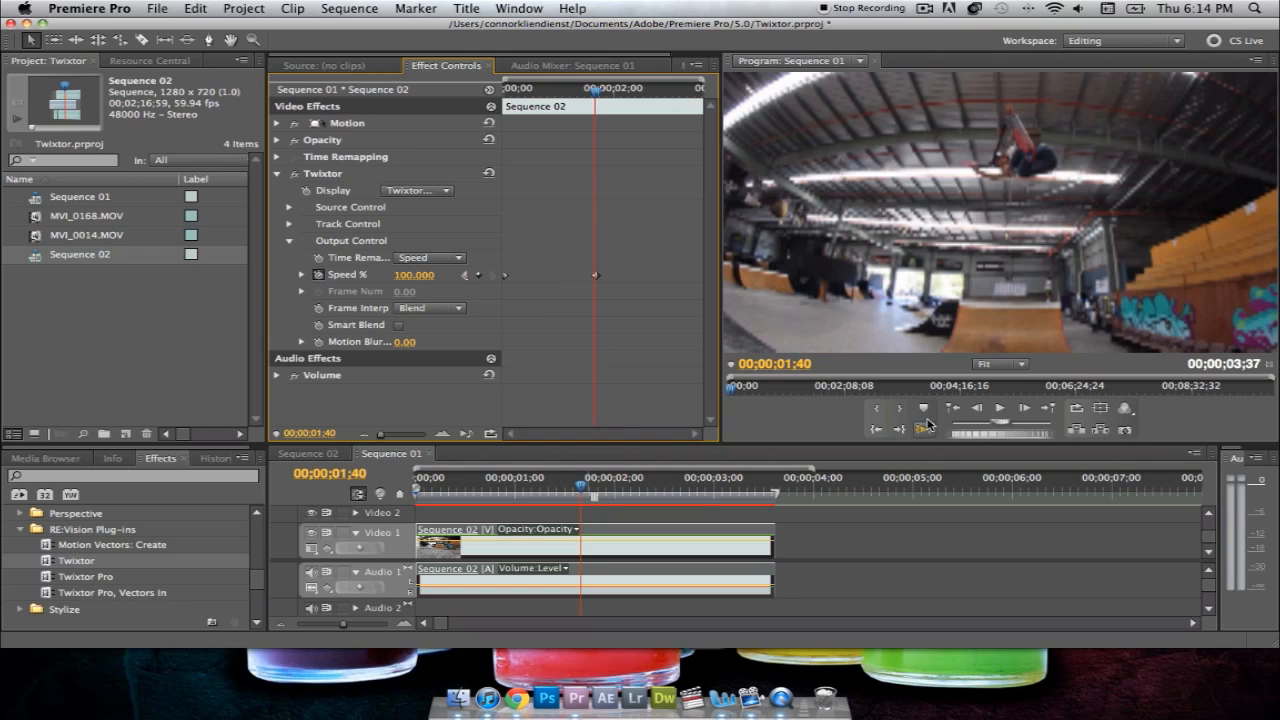
Step: Advance three frames to 00;00;01;43 and set Twixtor's Speed % to 3 there
{"action": "left_click", "coordinate": [1024, 409]}
{"action": "left_click", "coordinate": [1024, 409]}
{"action": "left_click", "coordinate": [1024, 409]}
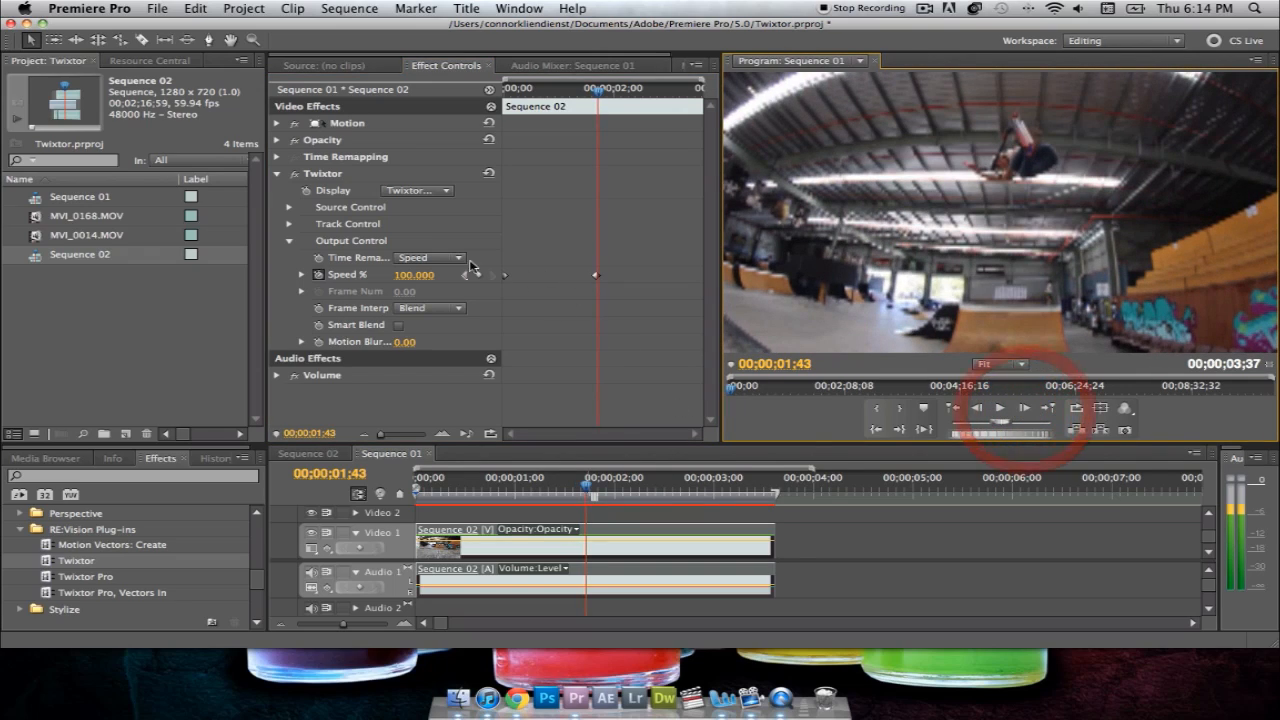
{"action": "left_click", "coordinate": [400, 275]}
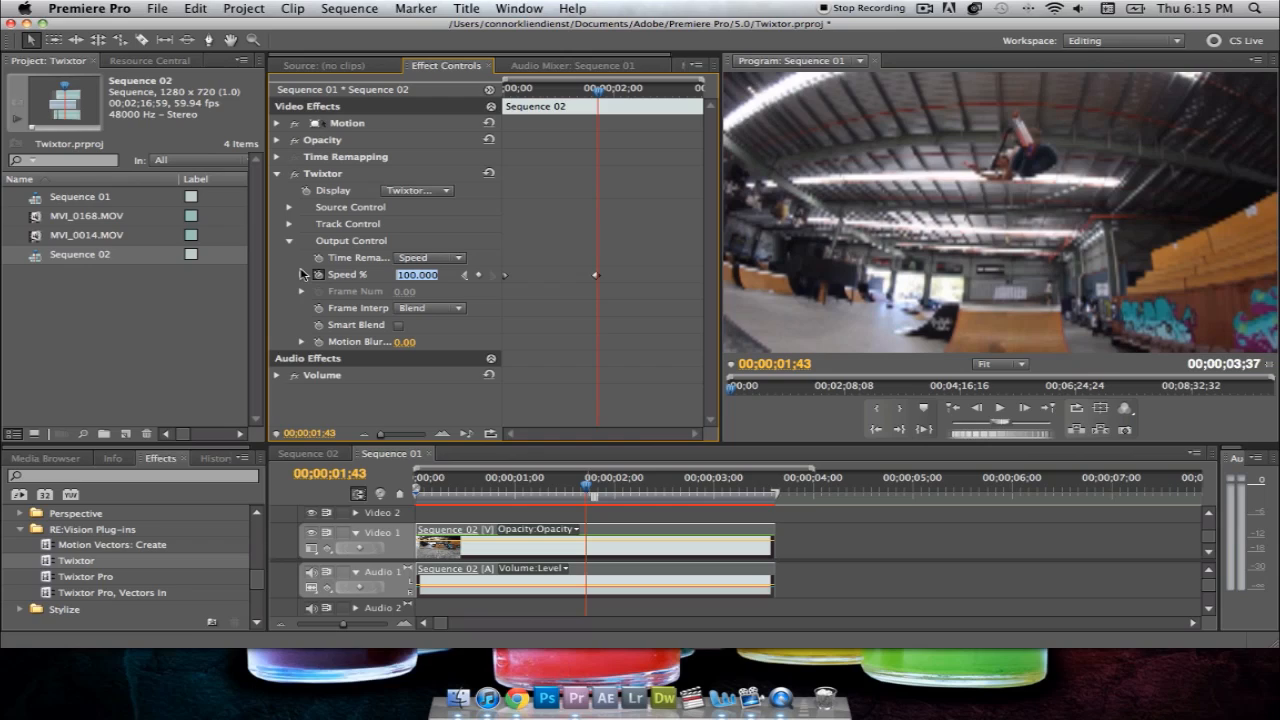
{"action": "type", "text": "3"}
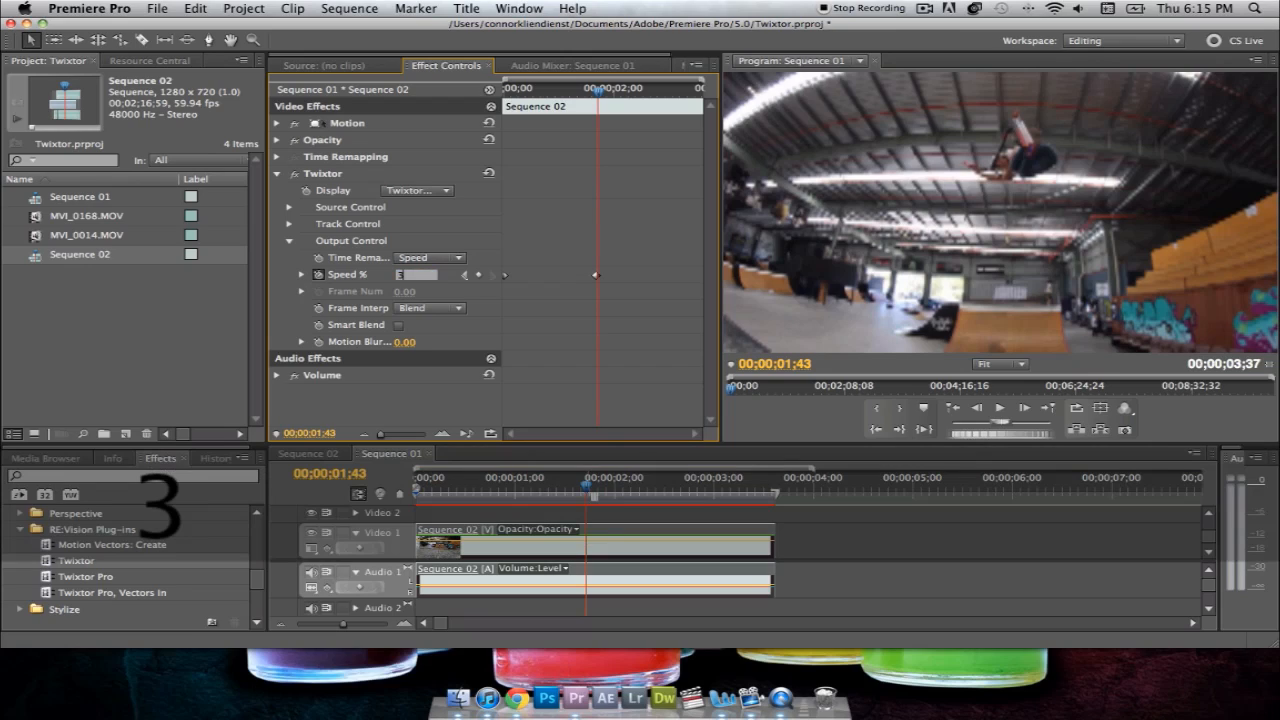
{"action": "key", "text": "Return"}
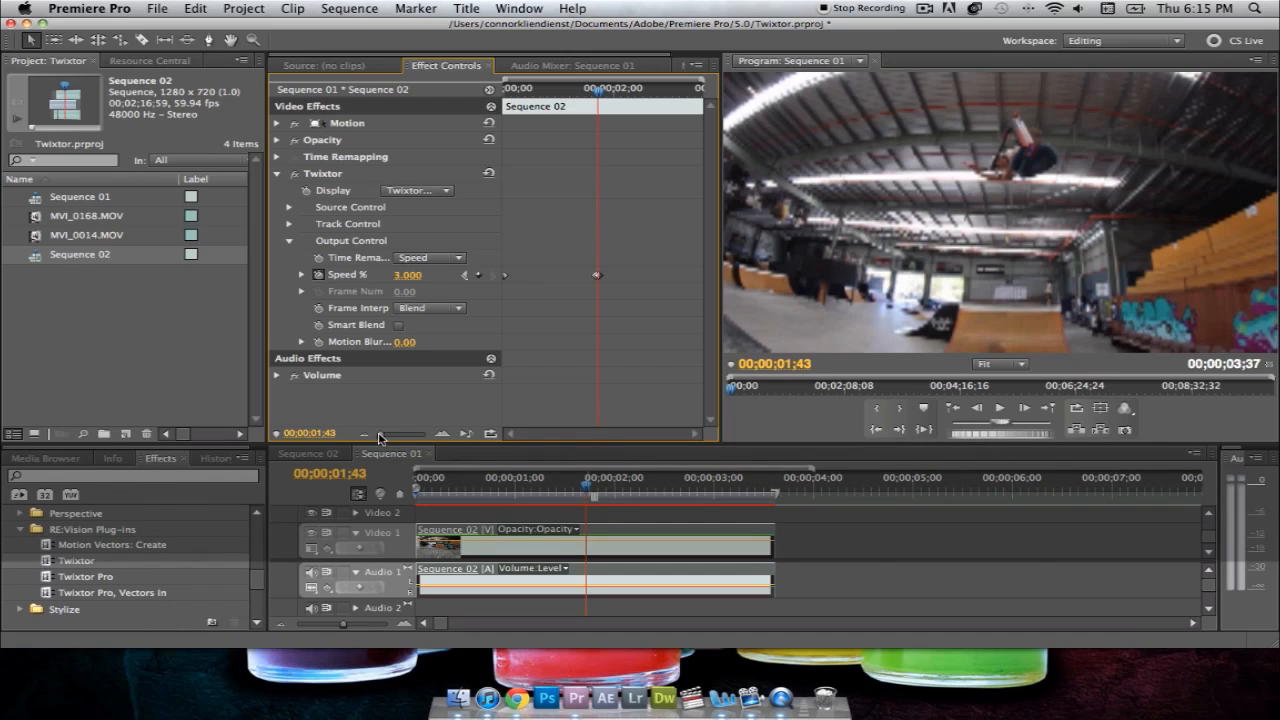
{"action": "left_click_drag", "start_coordinate": [379, 435], "coordinate": [386, 436]}
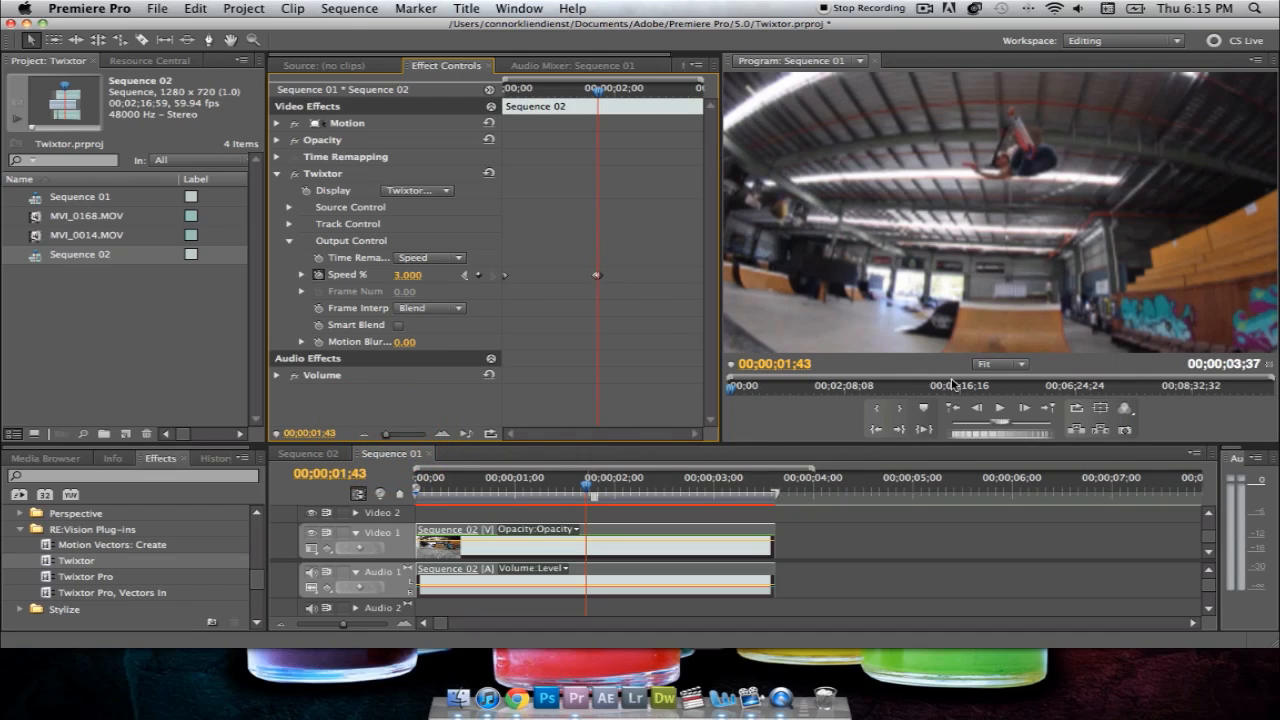
Step: Maximize the program monitor with the playhead at 00;00;01;26 and set the paused resolution to Full
{"action": "left_click", "coordinate": [977, 408]}
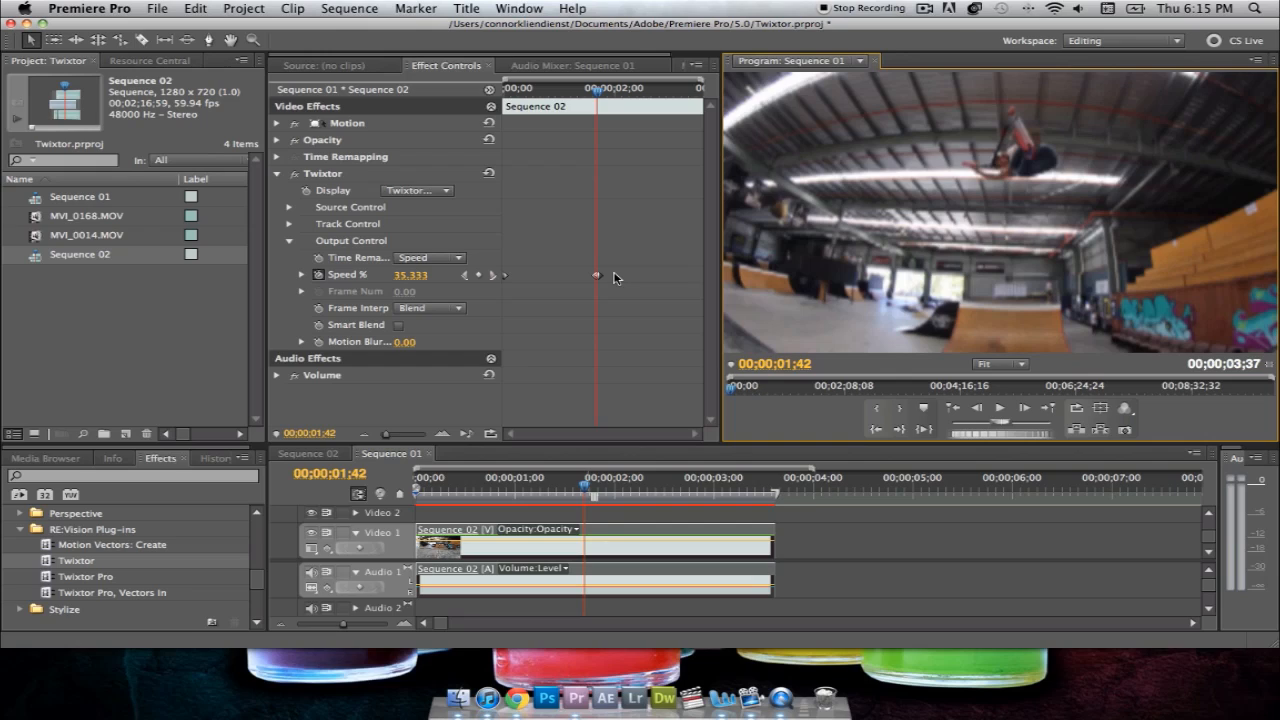
{"action": "left_click_drag", "start_coordinate": [585, 490], "coordinate": [557, 488]}
{"action": "left_click", "coordinate": [797, 418]}
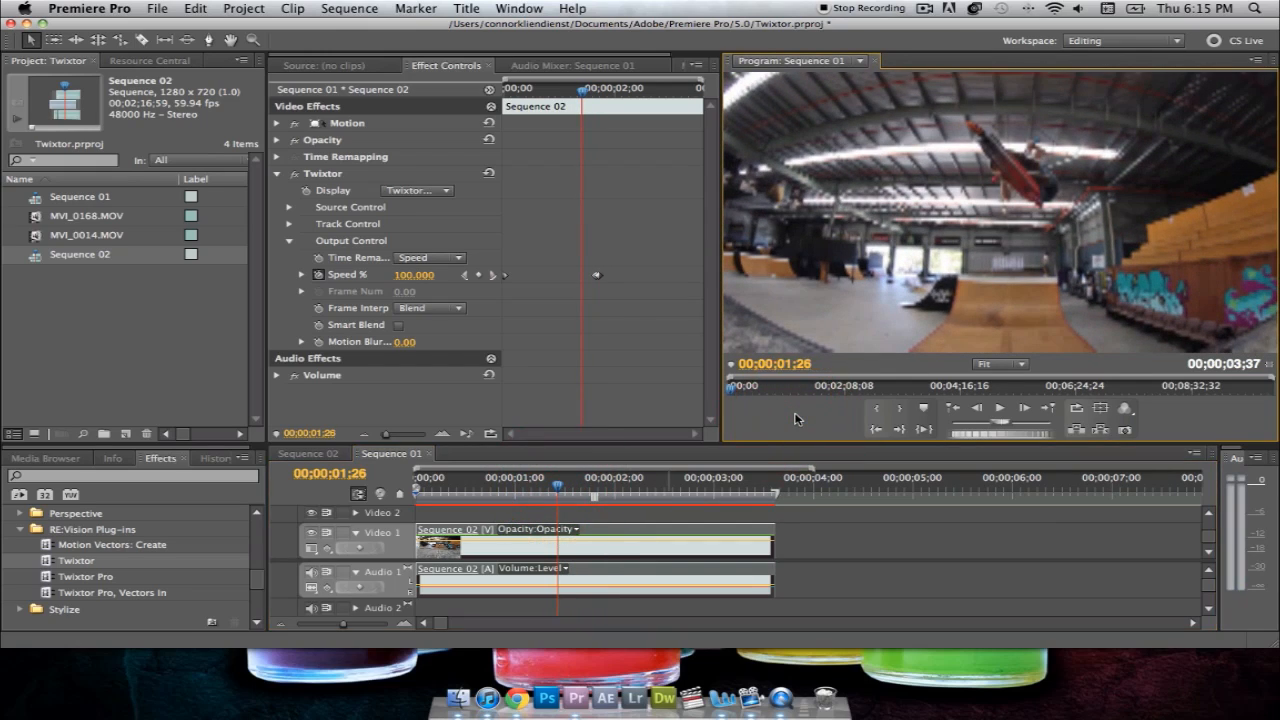
{"action": "key", "text": "grave"}
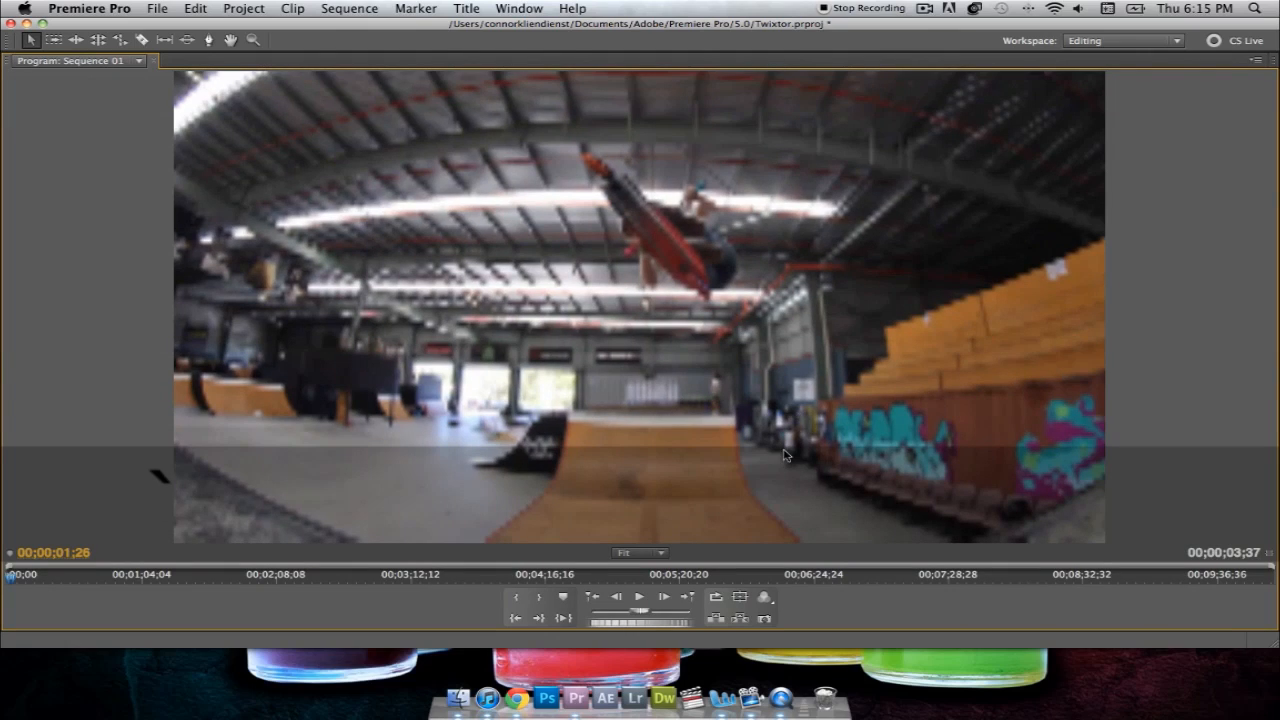
{"action": "left_click", "coordinate": [765, 597]}
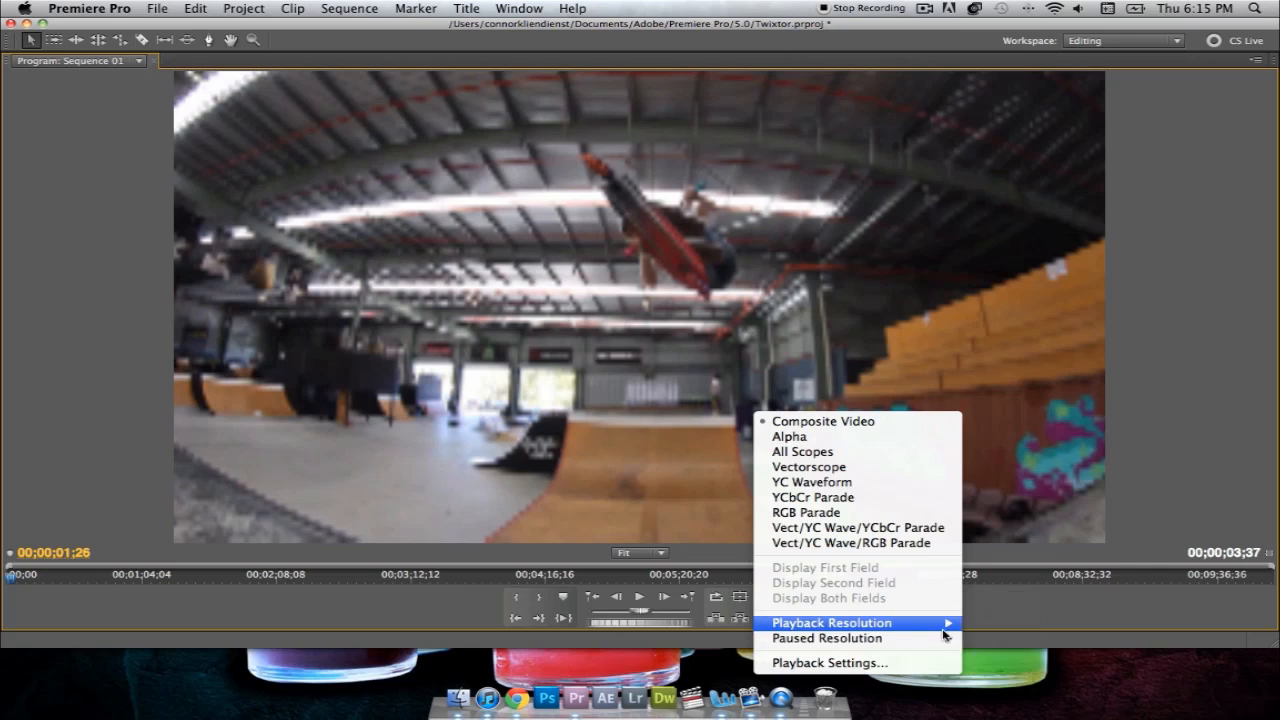
{"action": "mouse_move", "coordinate": [943, 640]}
{"action": "left_click", "coordinate": [1005, 600]}
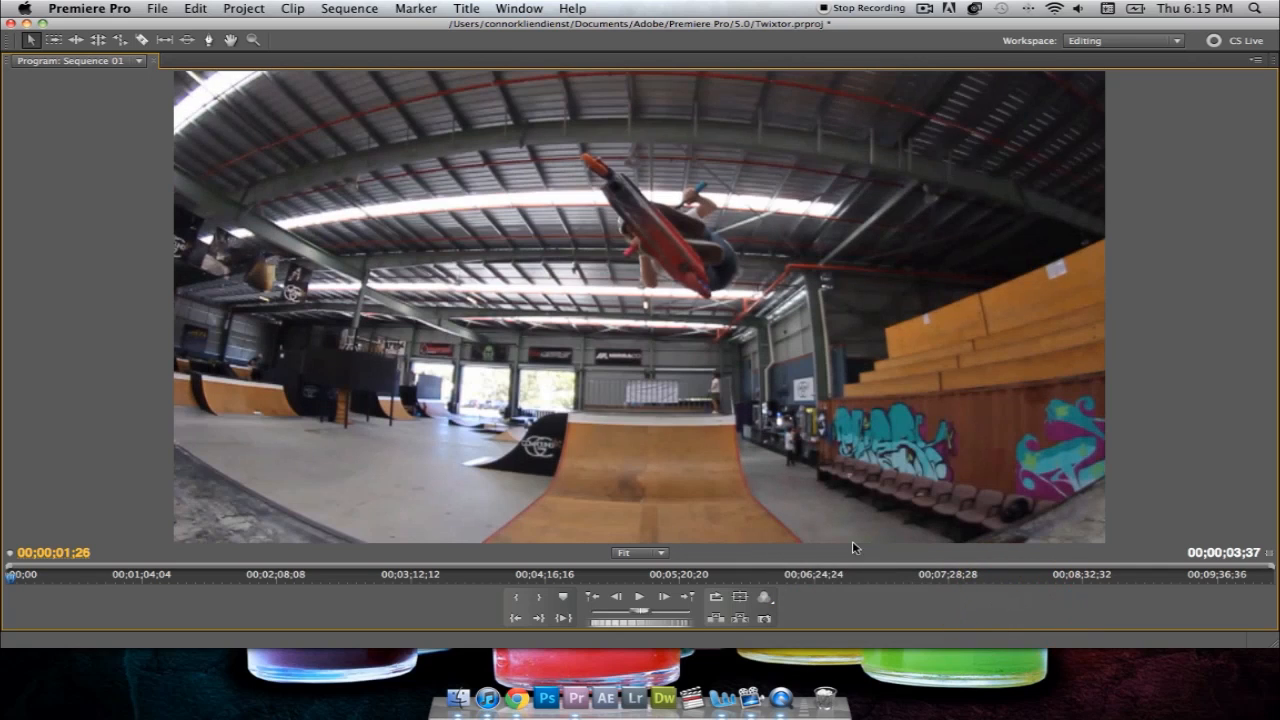
Step: Step forward through the jump to 00;00;01;37 and set the playback resolution to Full
{"action": "left_click", "coordinate": [664, 598]}
{"action": "left_click", "coordinate": [664, 598]}
{"action": "left_click", "coordinate": [664, 598]}
{"action": "left_click", "coordinate": [664, 598]}
{"action": "left_click", "coordinate": [664, 598]}
{"action": "left_click", "coordinate": [664, 598]}
{"action": "left_click", "coordinate": [664, 598]}
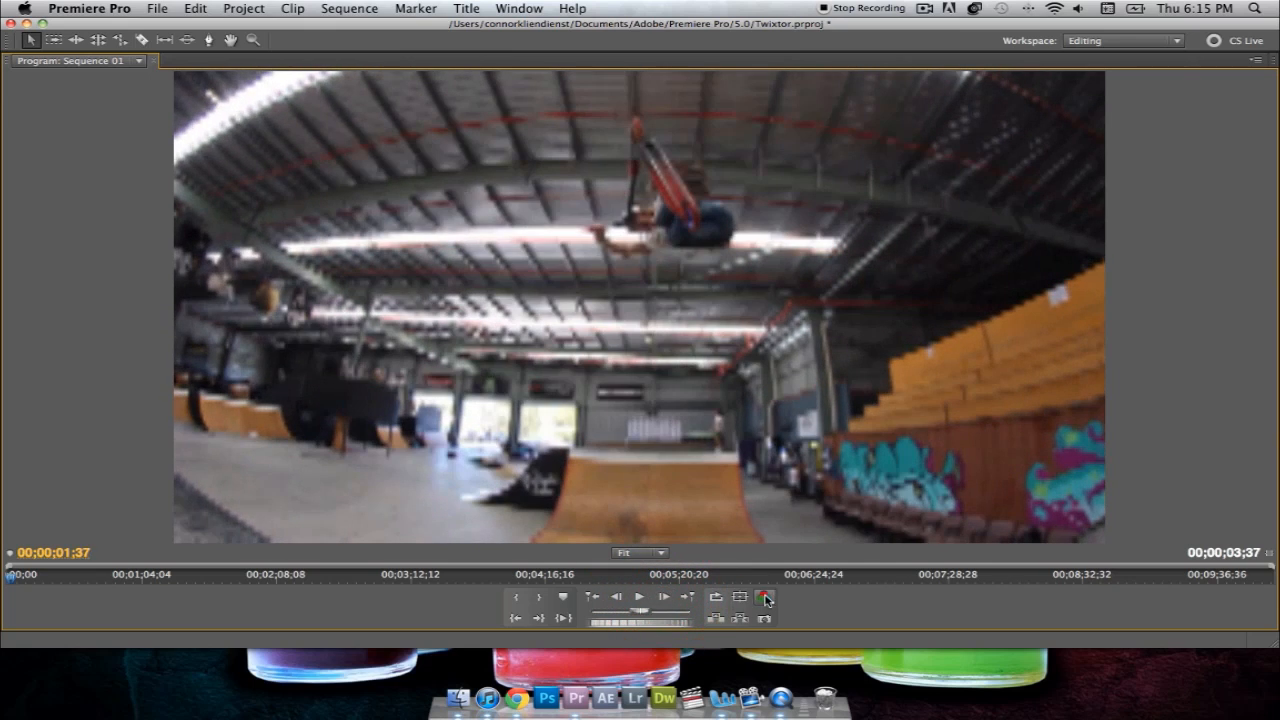
{"action": "left_click", "coordinate": [765, 598]}
{"action": "mouse_move", "coordinate": [865, 623]}
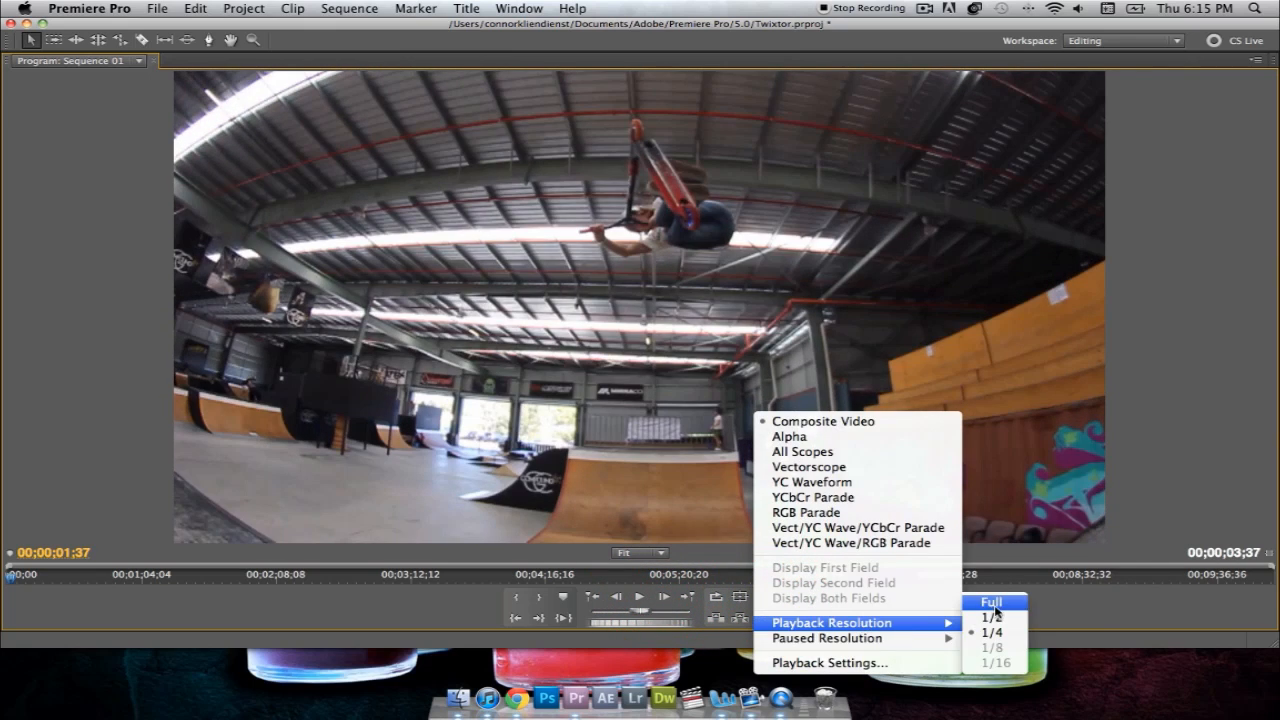
{"action": "left_click", "coordinate": [994, 606]}
Step: Step frame by frame to 00;00;01;51 to examine the slow-motion transition in the rider's jump
{"action": "left_click", "coordinate": [663, 598]}
{"action": "left_click", "coordinate": [663, 598]}
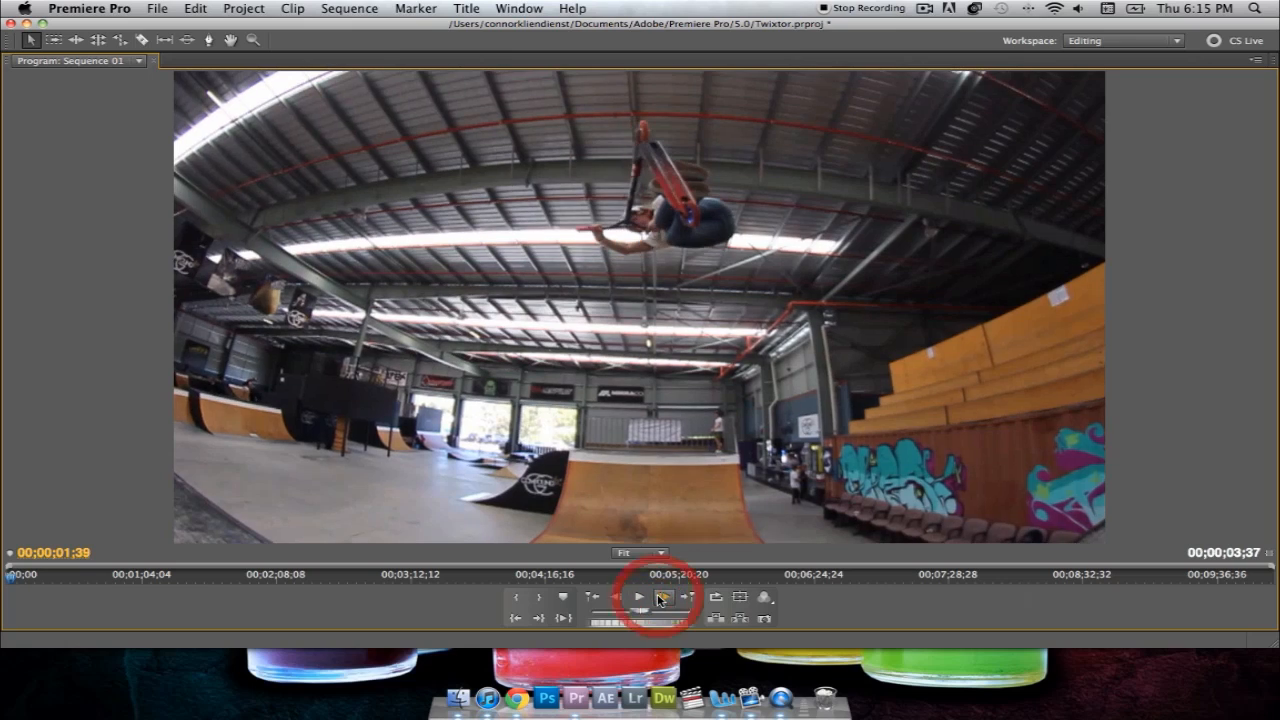
{"action": "left_click", "coordinate": [663, 598]}
{"action": "left_click", "coordinate": [663, 598]}
{"action": "left_click", "coordinate": [663, 598]}
{"action": "left_click", "coordinate": [663, 598]}
{"action": "left_click", "coordinate": [663, 598]}
{"action": "left_click", "coordinate": [663, 598]}
{"action": "left_click", "coordinate": [660, 598]}
{"action": "left_click", "coordinate": [660, 598]}
{"action": "left_click", "coordinate": [660, 598]}
{"action": "left_click", "coordinate": [660, 598]}
{"action": "left_click", "coordinate": [660, 598]}
{"action": "left_click", "coordinate": [660, 598]}
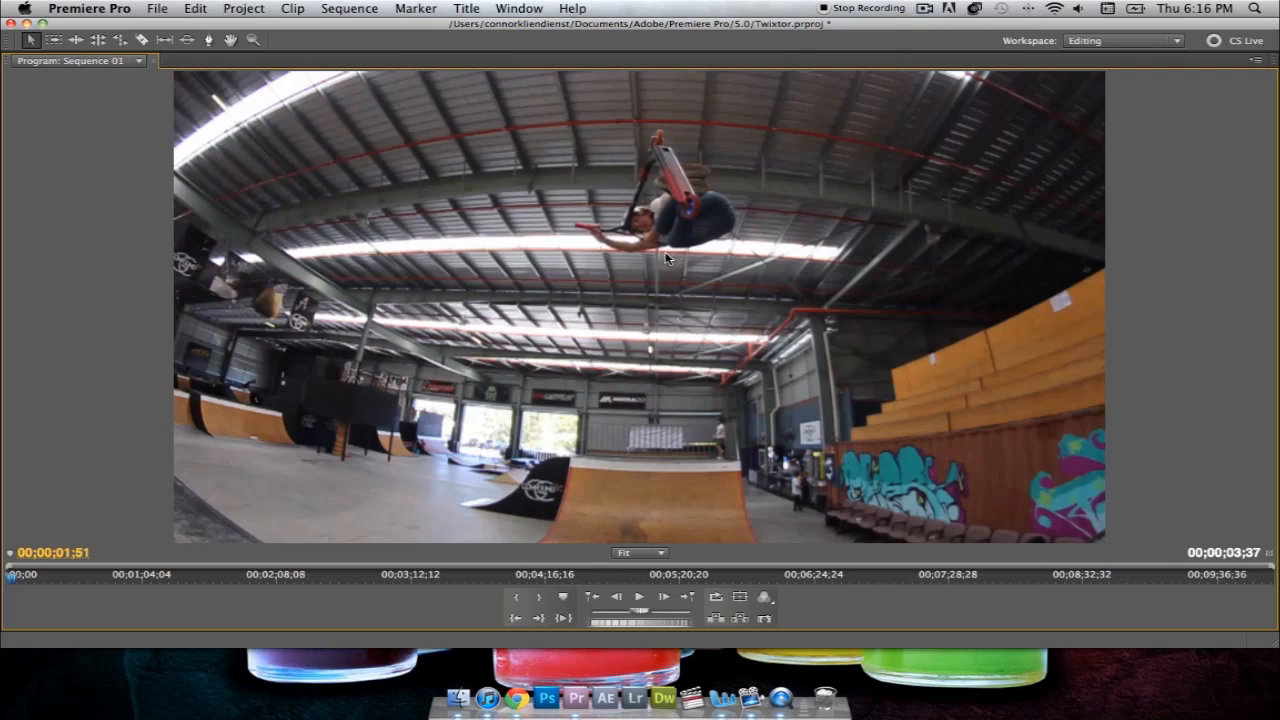
Step: Restore the normal panel layout and advance the playhead two frames to 00;00;01;53
{"action": "key", "text": "grave"}
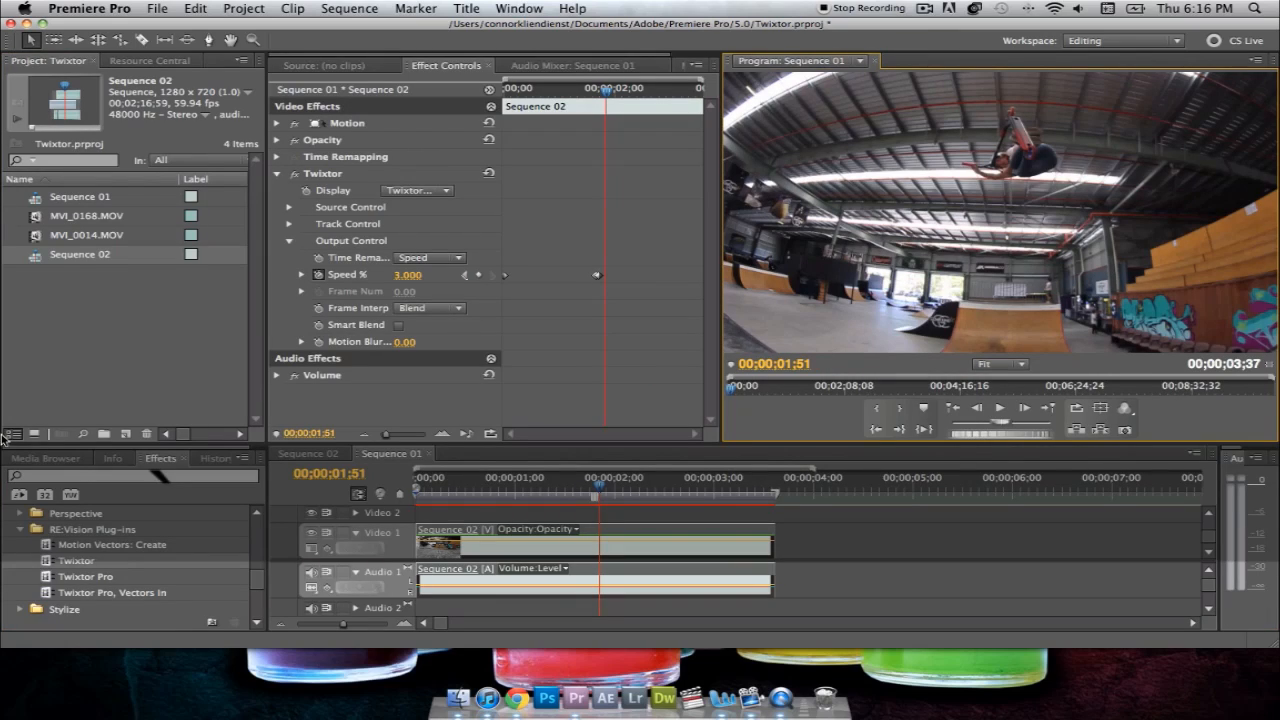
{"action": "left_click", "coordinate": [1025, 410]}
{"action": "left_click", "coordinate": [1025, 410]}
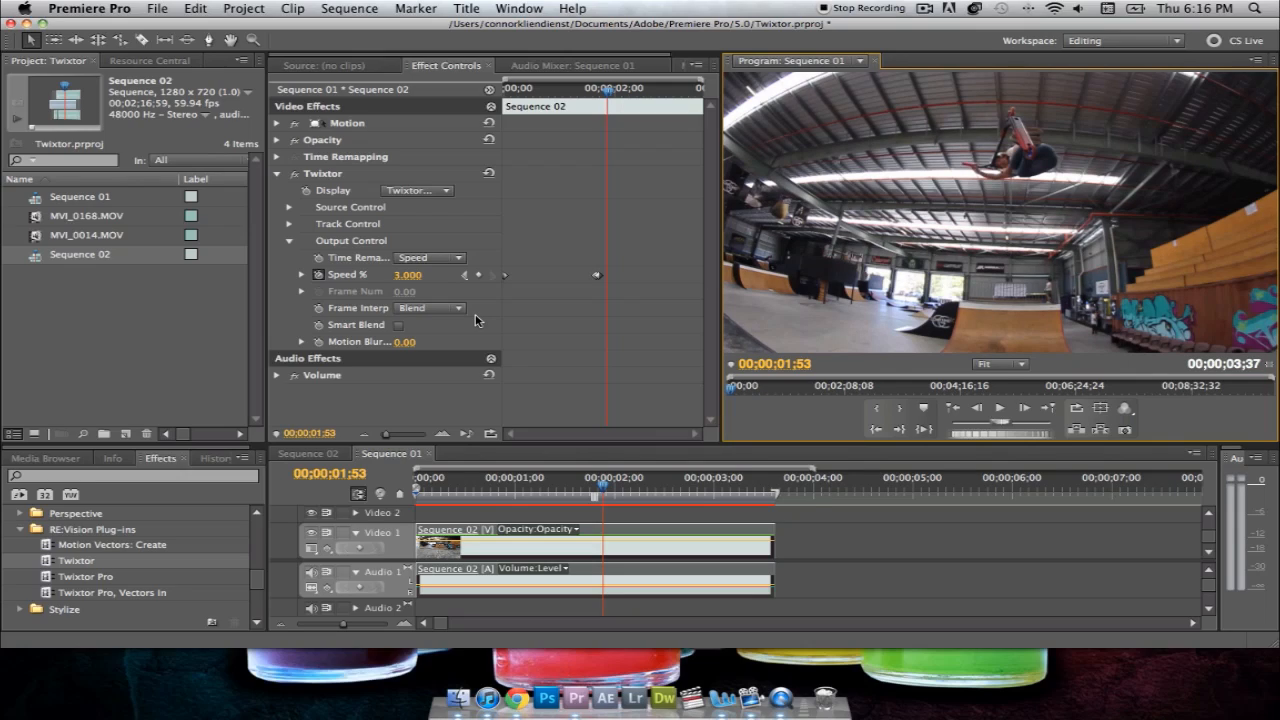
Step: Enable Smart Blend, set Twixtor's Frame Interp to Motion Weighted Blend, and look over the Track Control settings
{"action": "left_click", "coordinate": [396, 327]}
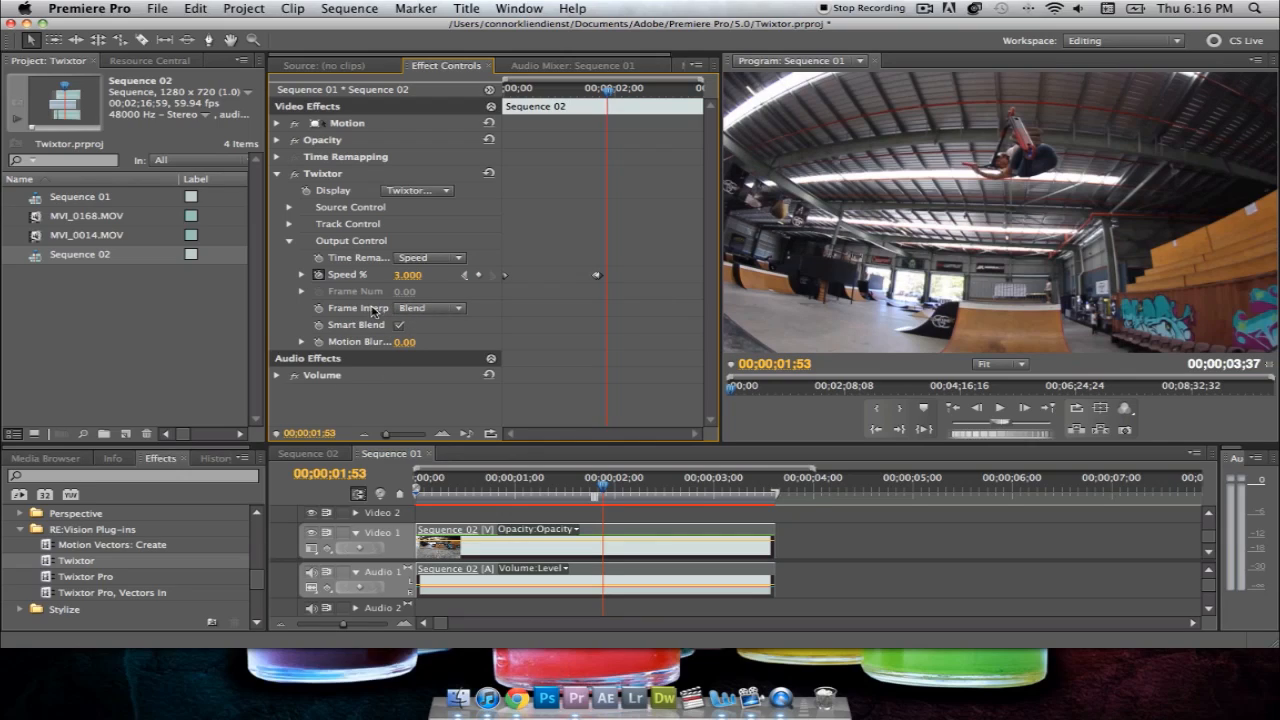
{"action": "left_click", "coordinate": [428, 308]}
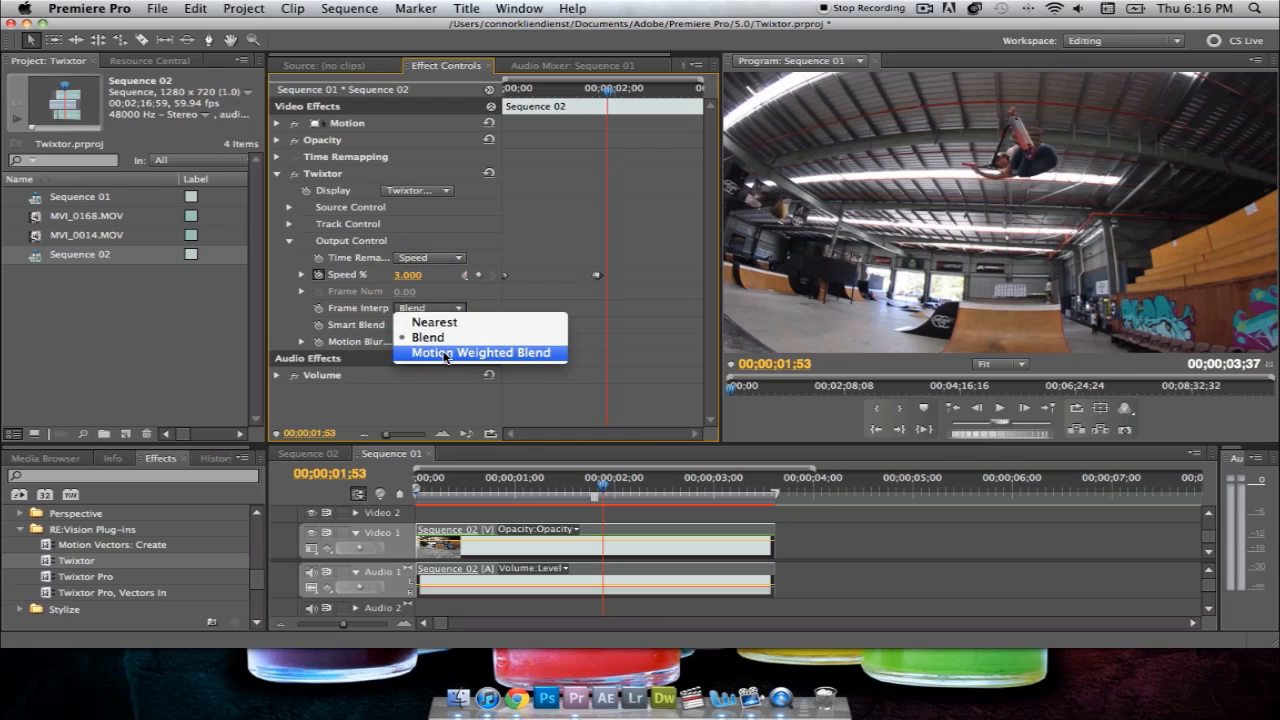
{"action": "left_click", "coordinate": [446, 353]}
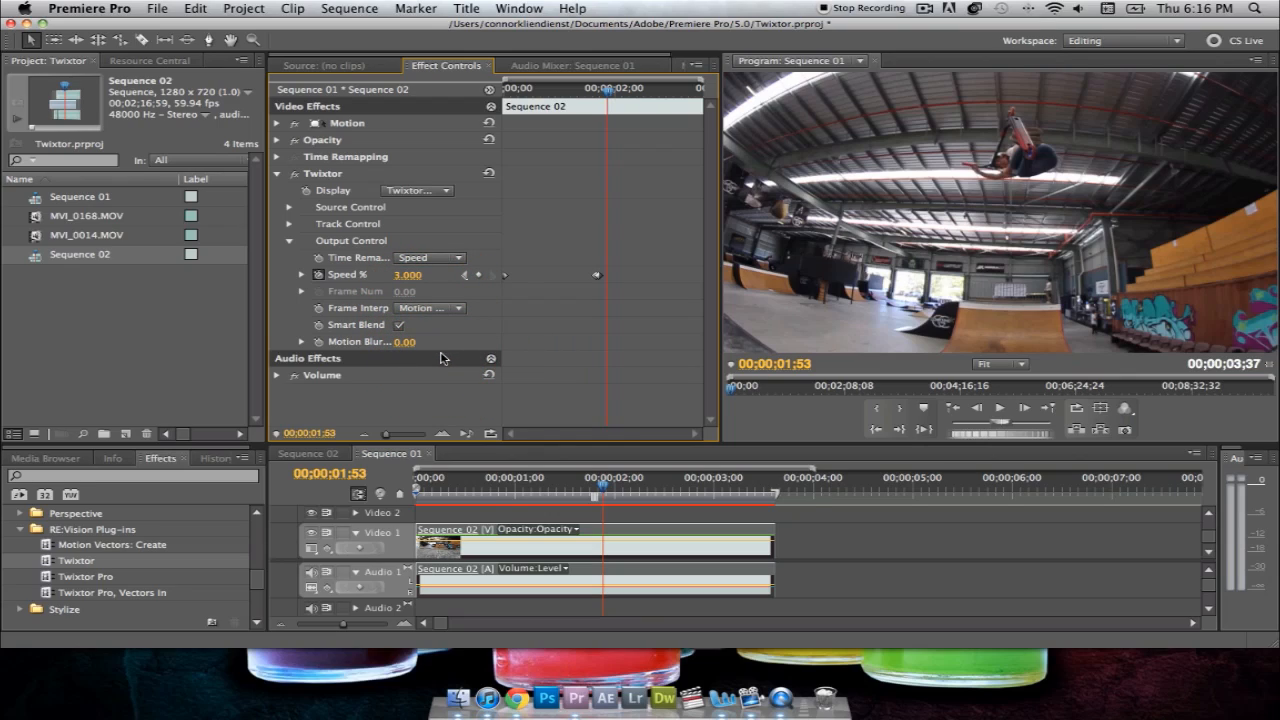
{"action": "left_click", "coordinate": [286, 243]}
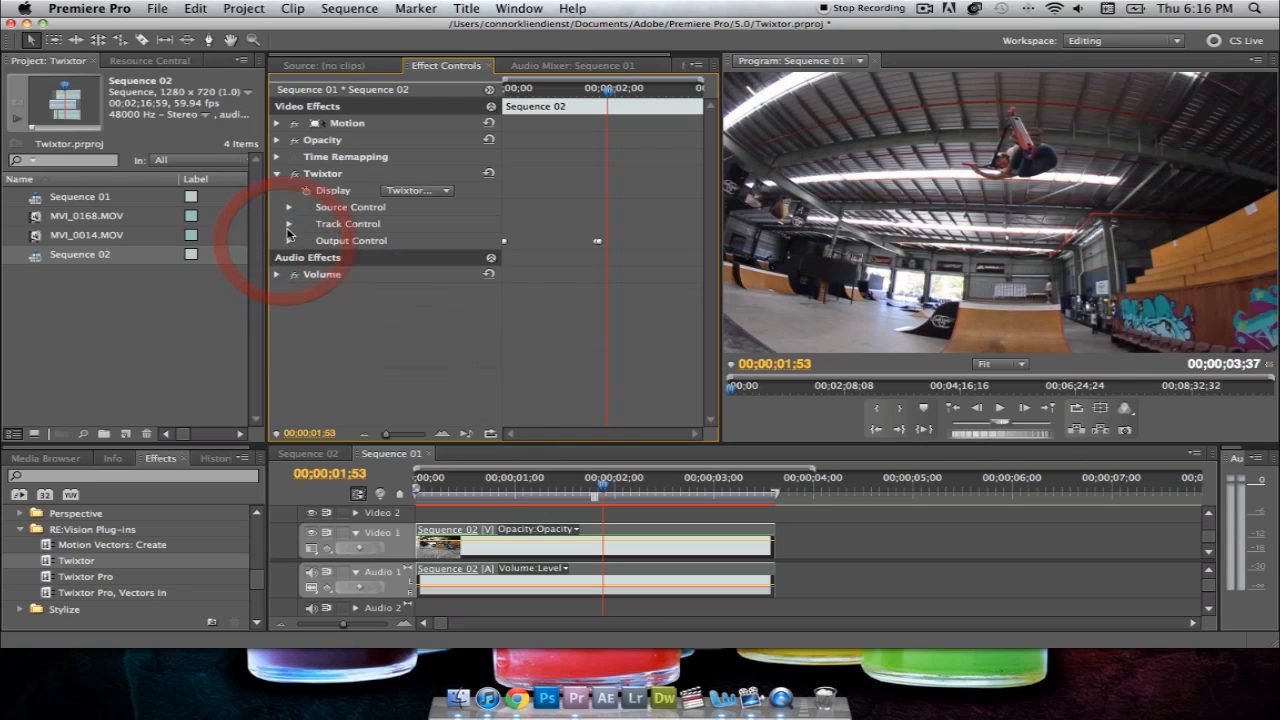
{"action": "left_click", "coordinate": [288, 226]}
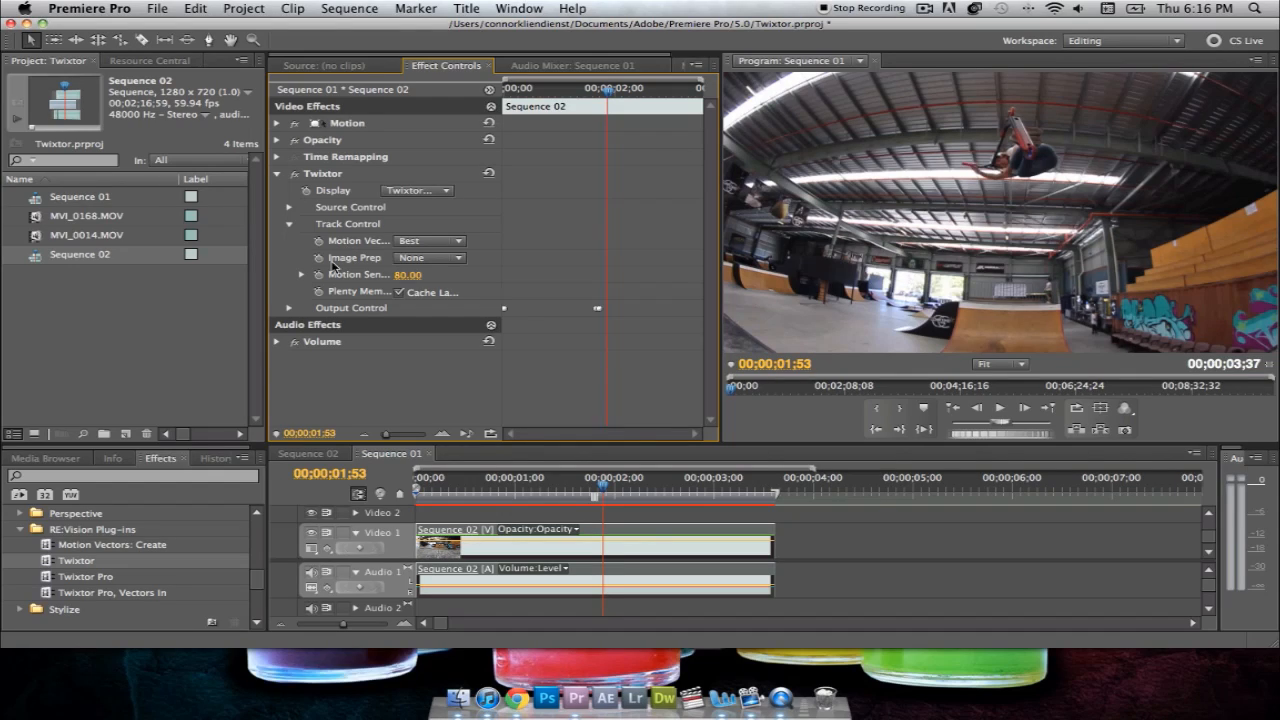
{"action": "left_click", "coordinate": [288, 226]}
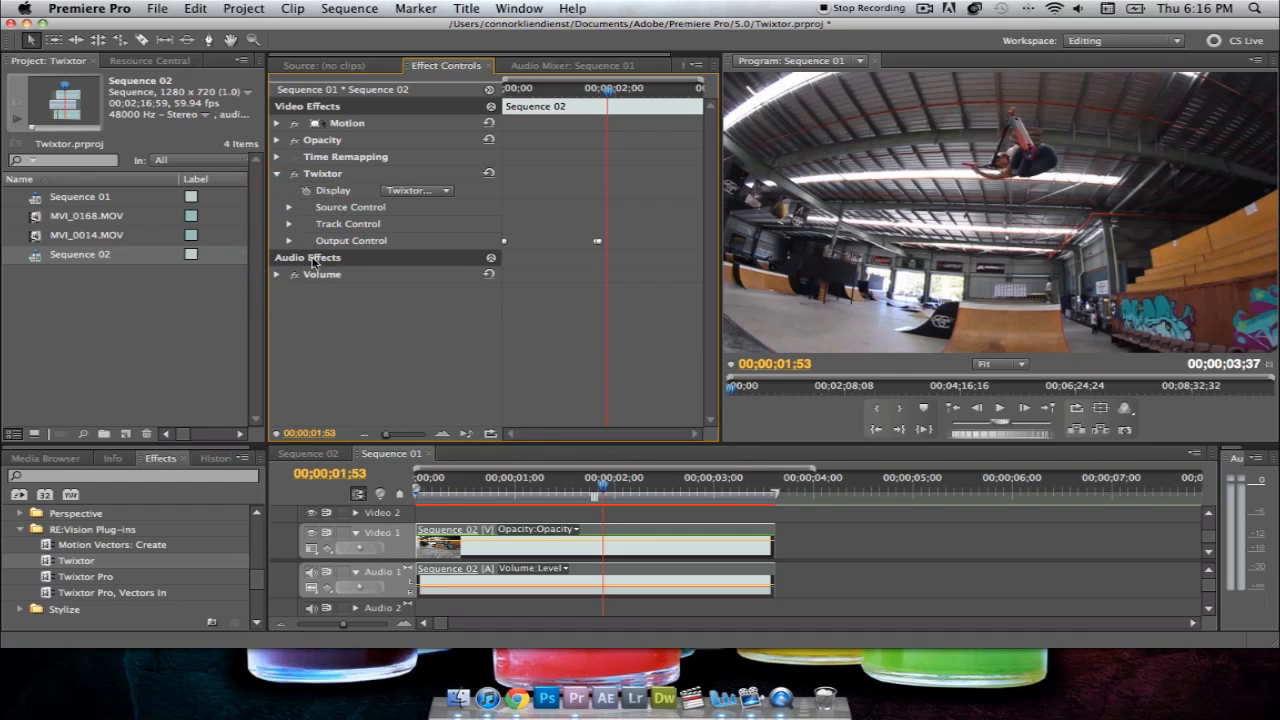
Step: Move the playhead to 00;00;02;13 and set both the paused and playback resolution to 1/4
{"action": "left_click_drag", "start_coordinate": [606, 488], "coordinate": [636, 488]}
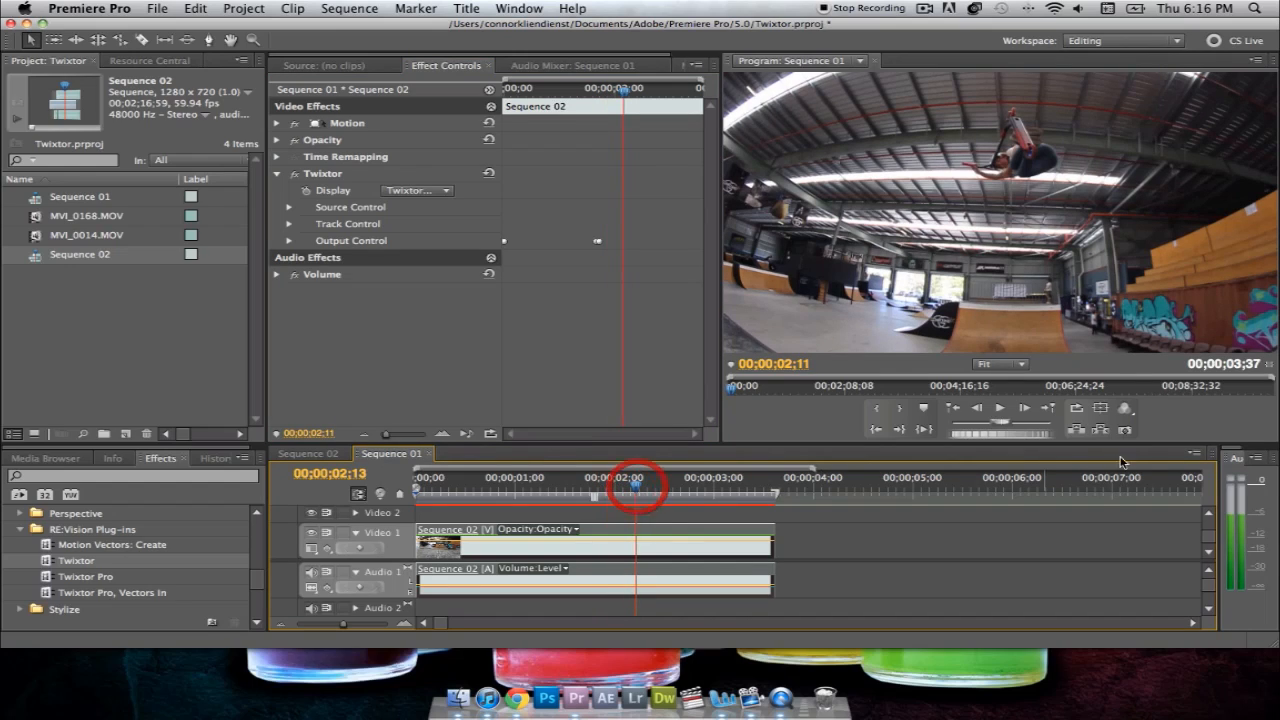
{"action": "left_click", "coordinate": [1124, 408]}
{"action": "mouse_move", "coordinate": [1080, 630]}
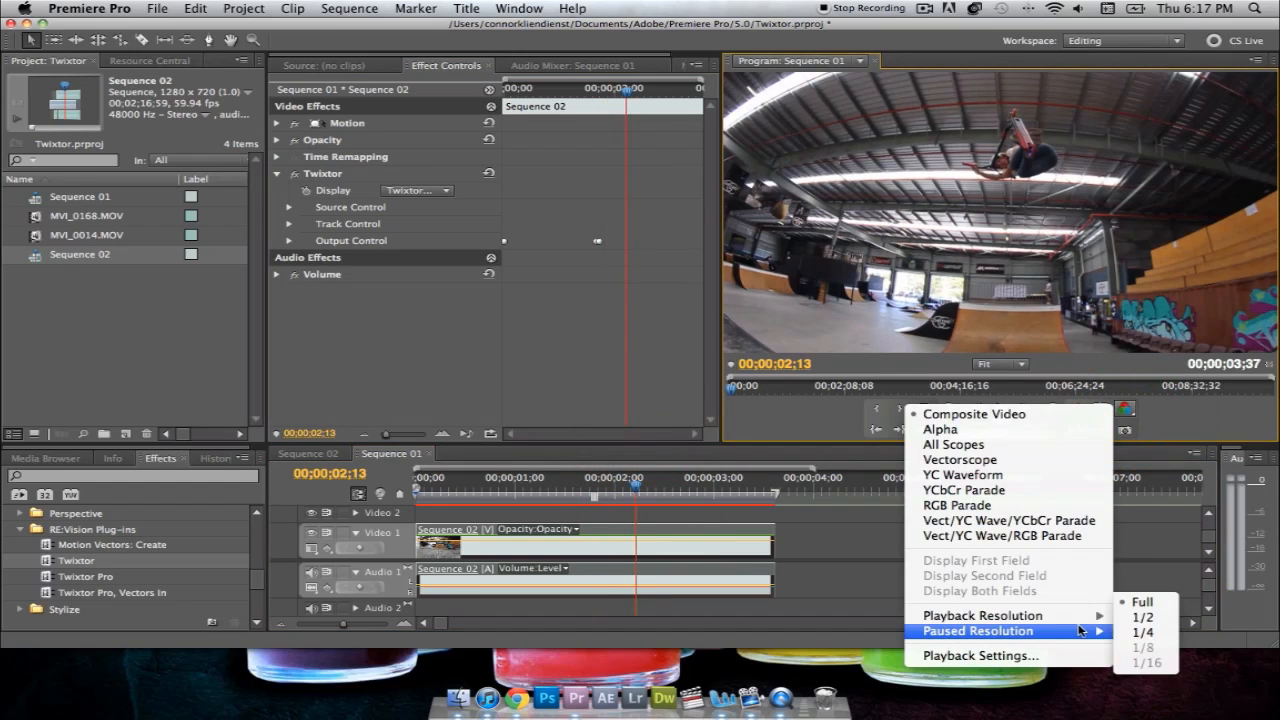
{"action": "left_click", "coordinate": [1142, 632]}
{"action": "left_click", "coordinate": [1124, 410]}
{"action": "mouse_move", "coordinate": [1050, 615]}
{"action": "left_click", "coordinate": [1142, 632]}
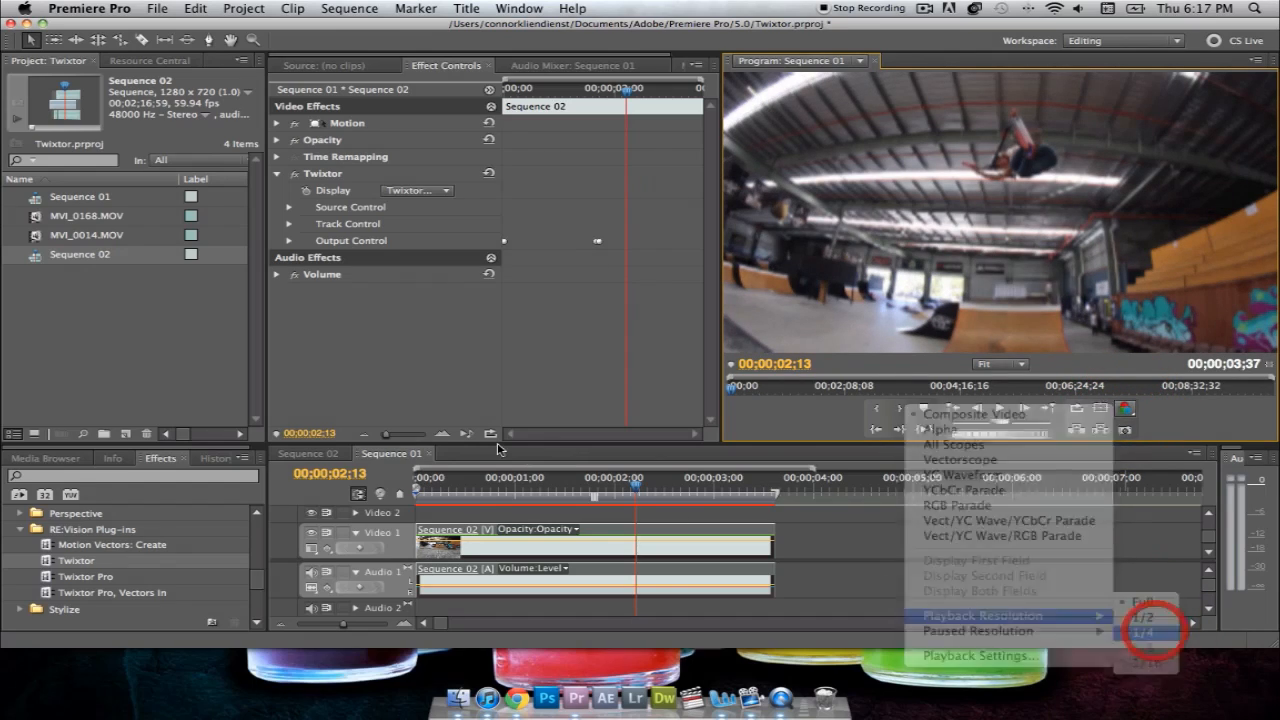
Step: Scrub to 00;00;03;17 and extend the end of the Sequence 02 clip to a duration of 00;00;07;37
{"action": "left_click", "coordinate": [646, 487]}
{"action": "left_click_drag", "start_coordinate": [650, 487], "coordinate": [742, 490]}
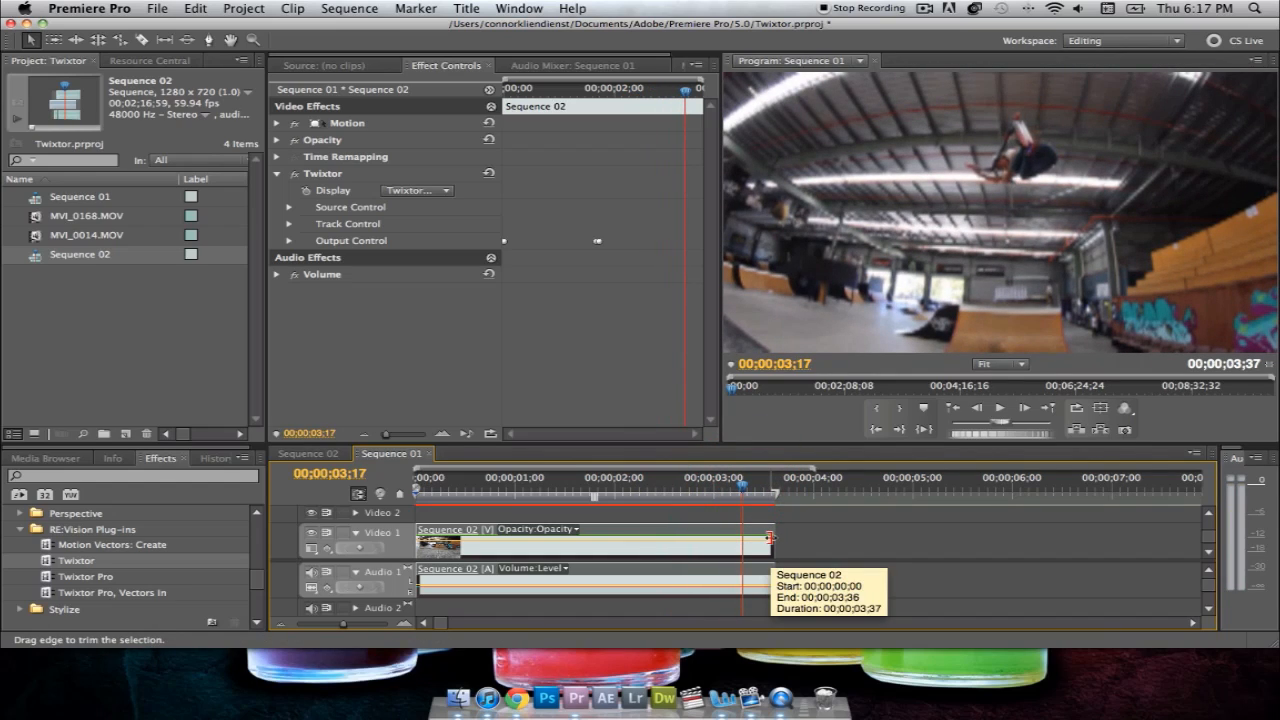
{"action": "left_click_drag", "start_coordinate": [773, 548], "coordinate": [1170, 547]}
Step: Add a Twixtor Speed % keyframe to the Sequence 02 clip at 00;00;03;43, keeping the 3% speed
{"action": "left_click", "coordinate": [752, 490]}
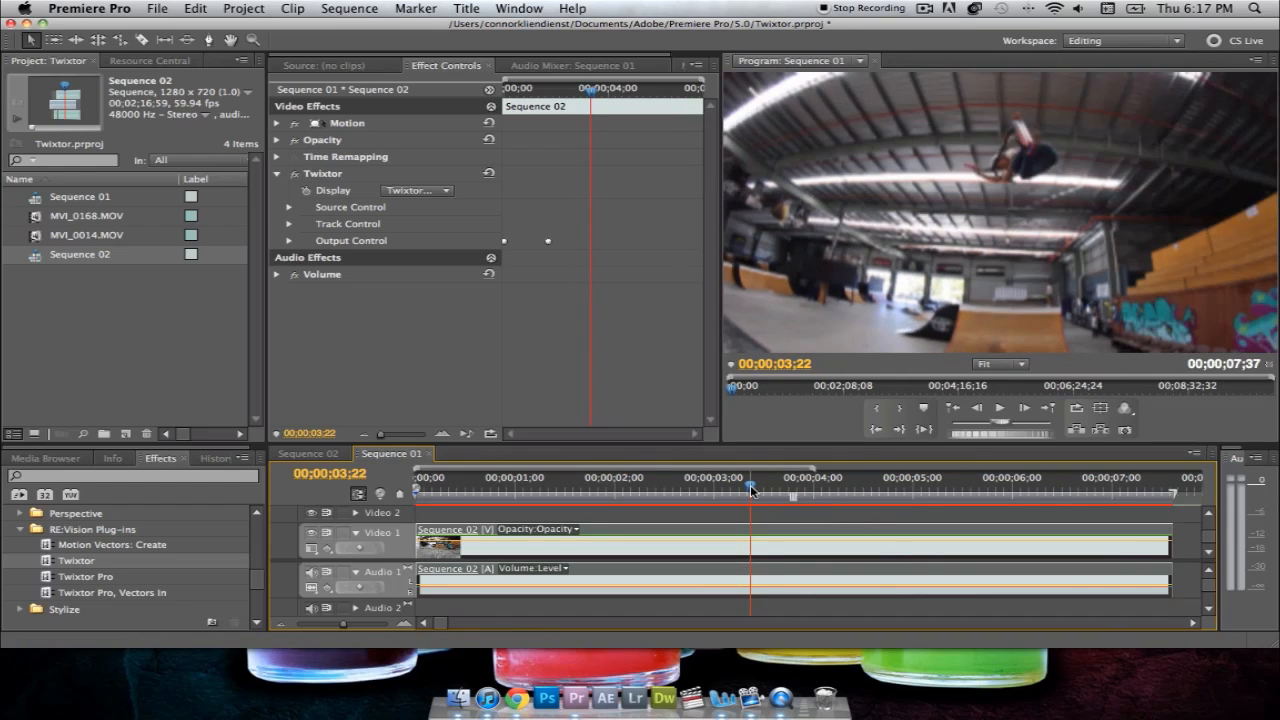
{"action": "left_click", "coordinate": [669, 485]}
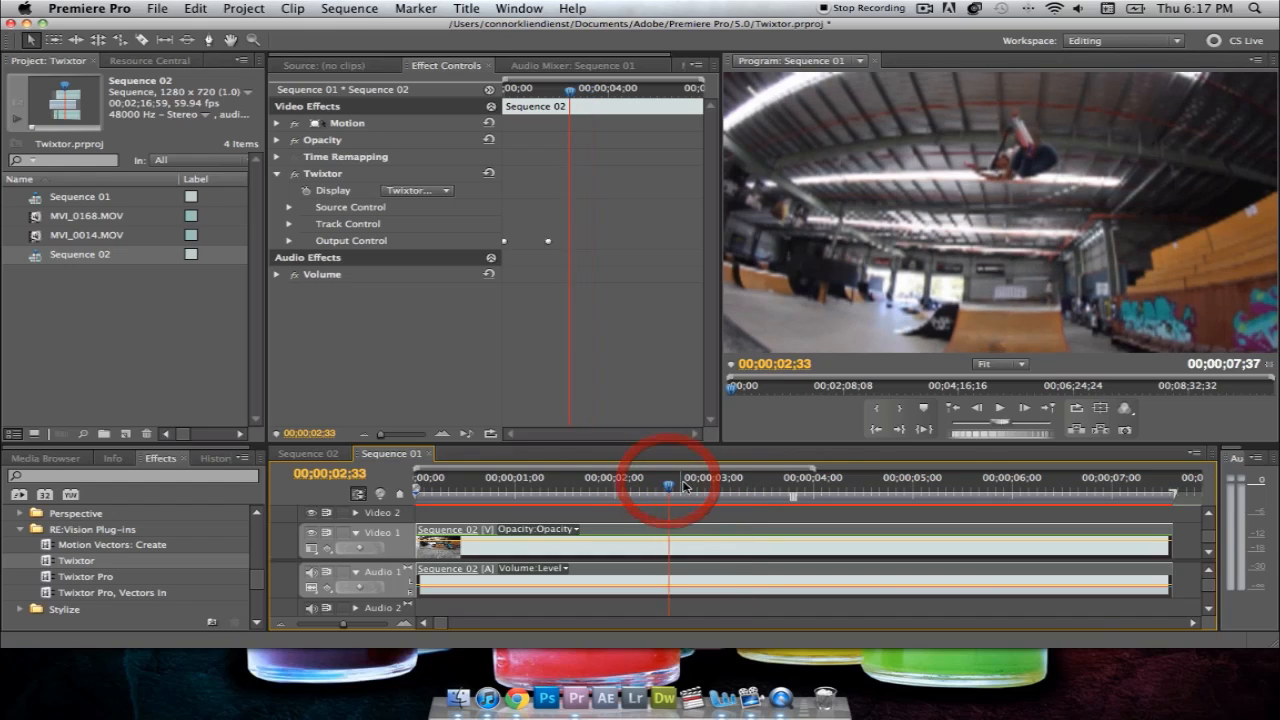
{"action": "left_click", "coordinate": [700, 486]}
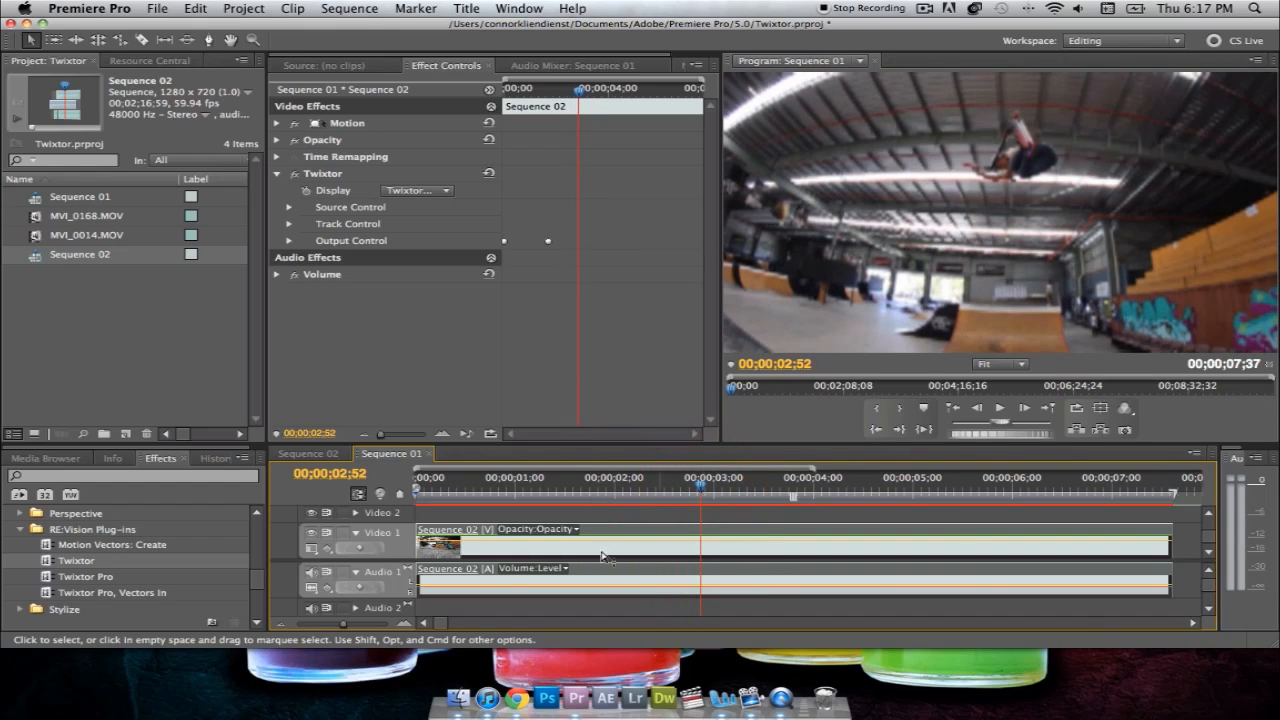
{"action": "left_click_drag", "start_coordinate": [343, 624], "coordinate": [336, 625]}
{"action": "left_click_drag", "start_coordinate": [563, 488], "coordinate": [608, 492]}
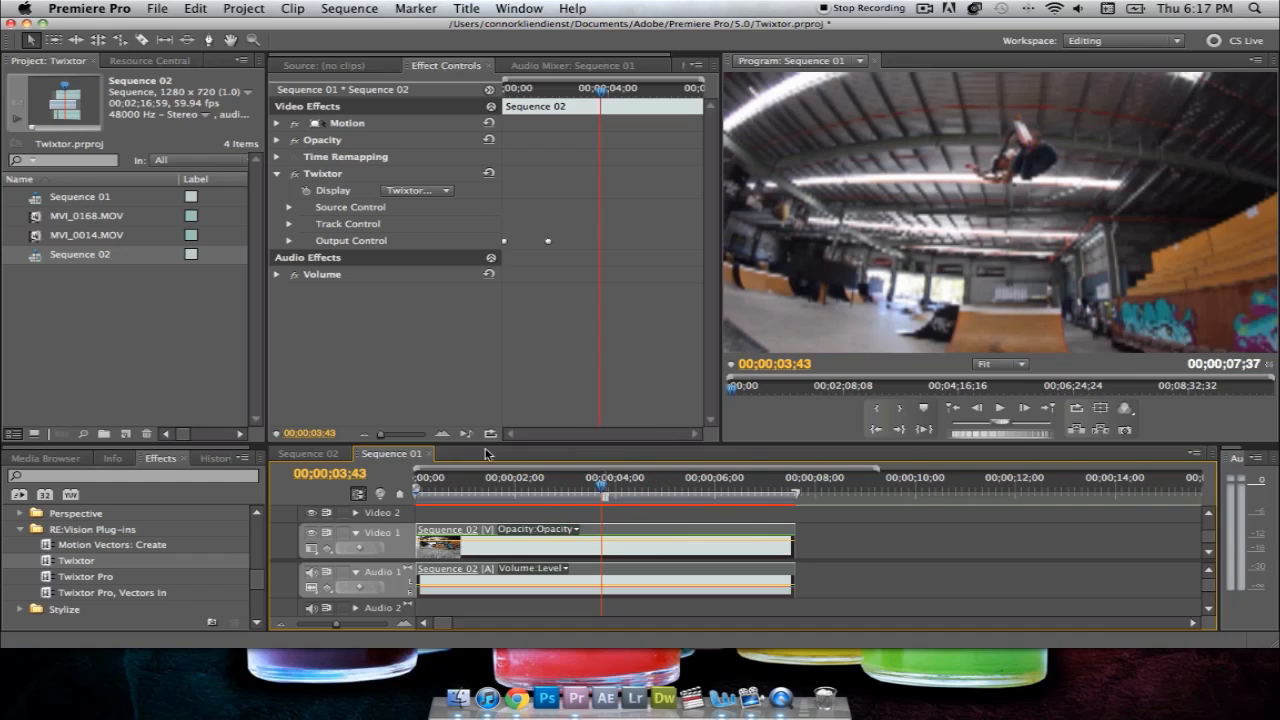
{"action": "left_click", "coordinate": [289, 241]}
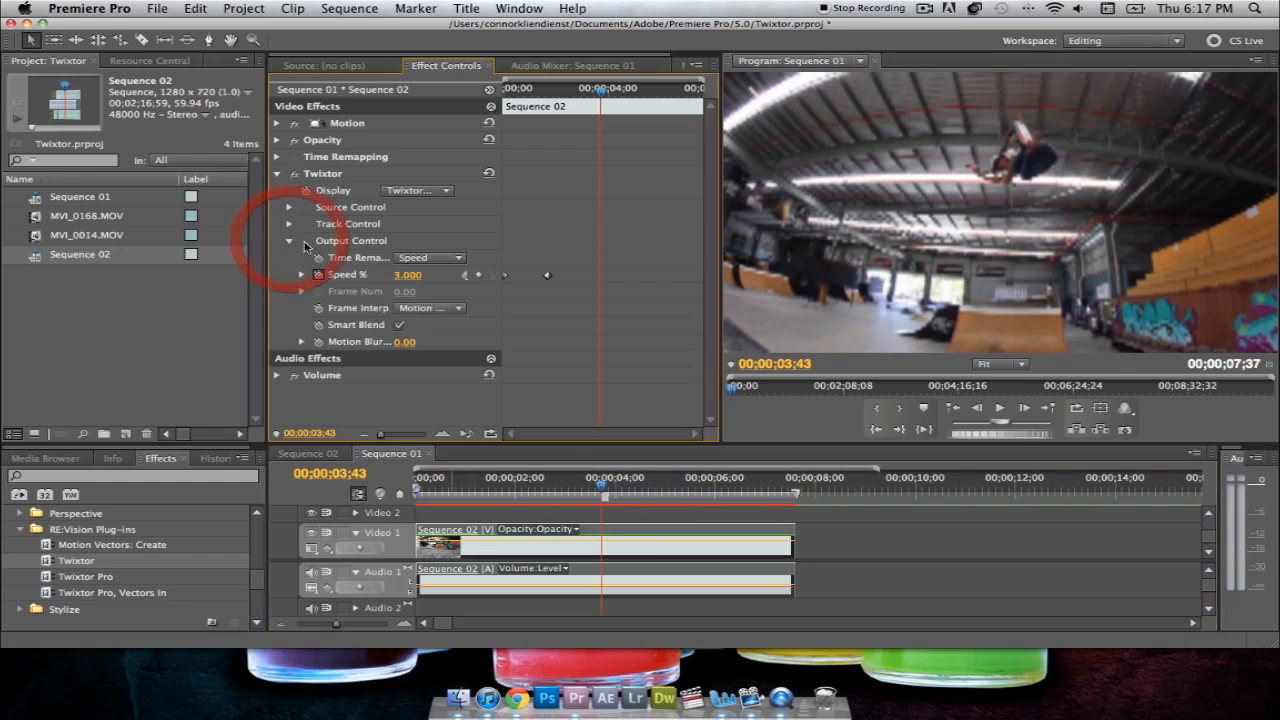
{"action": "left_click", "coordinate": [479, 276]}
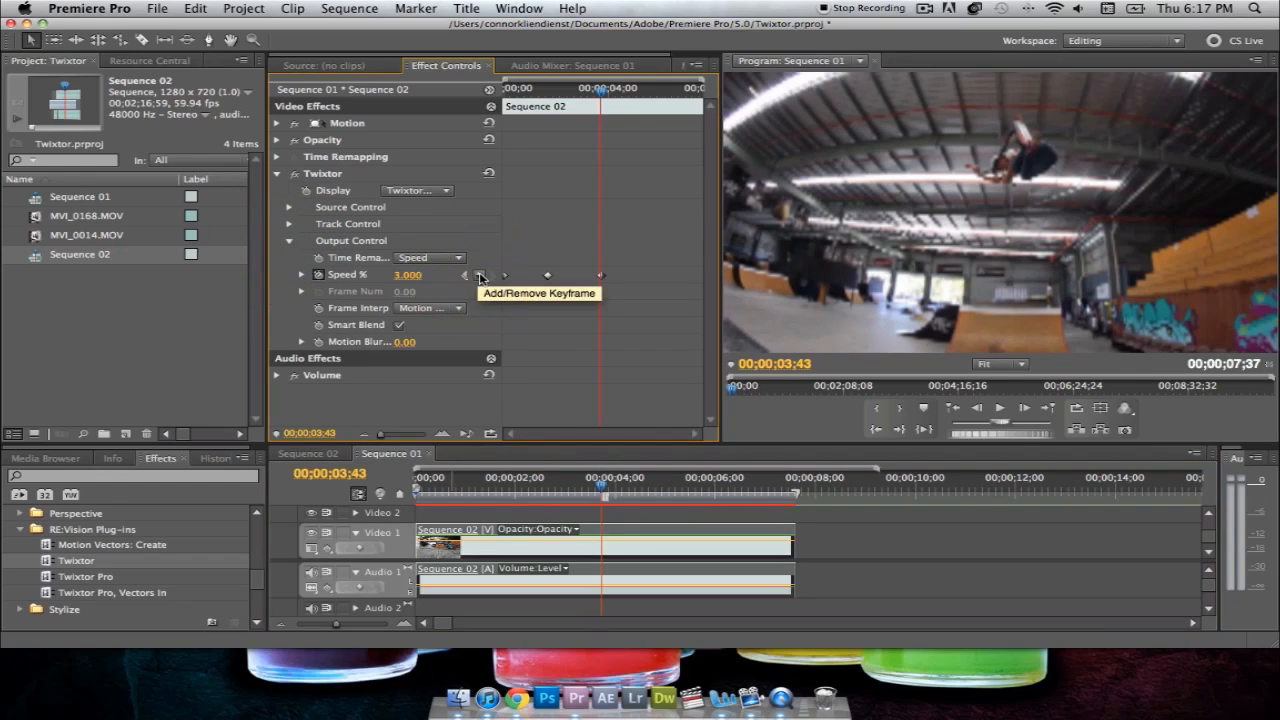
Step: Advance the playhead to 00;00;03;57 and set Twixtor's Speed % to 100 there
{"action": "key", "text": "Right"}
{"action": "key", "text": "Right"}
{"action": "key", "text": "Right"}
{"action": "key", "text": "Right"}
{"action": "key", "text": "Right"}
{"action": "key", "text": "Right"}
{"action": "key", "text": "Right"}
{"action": "key", "text": "Right"}
{"action": "key", "text": "Right"}
{"action": "key", "text": "Right"}
{"action": "key", "text": "Right"}
{"action": "key", "text": "Right"}
{"action": "key", "text": "Right"}
{"action": "key", "text": "Right"}
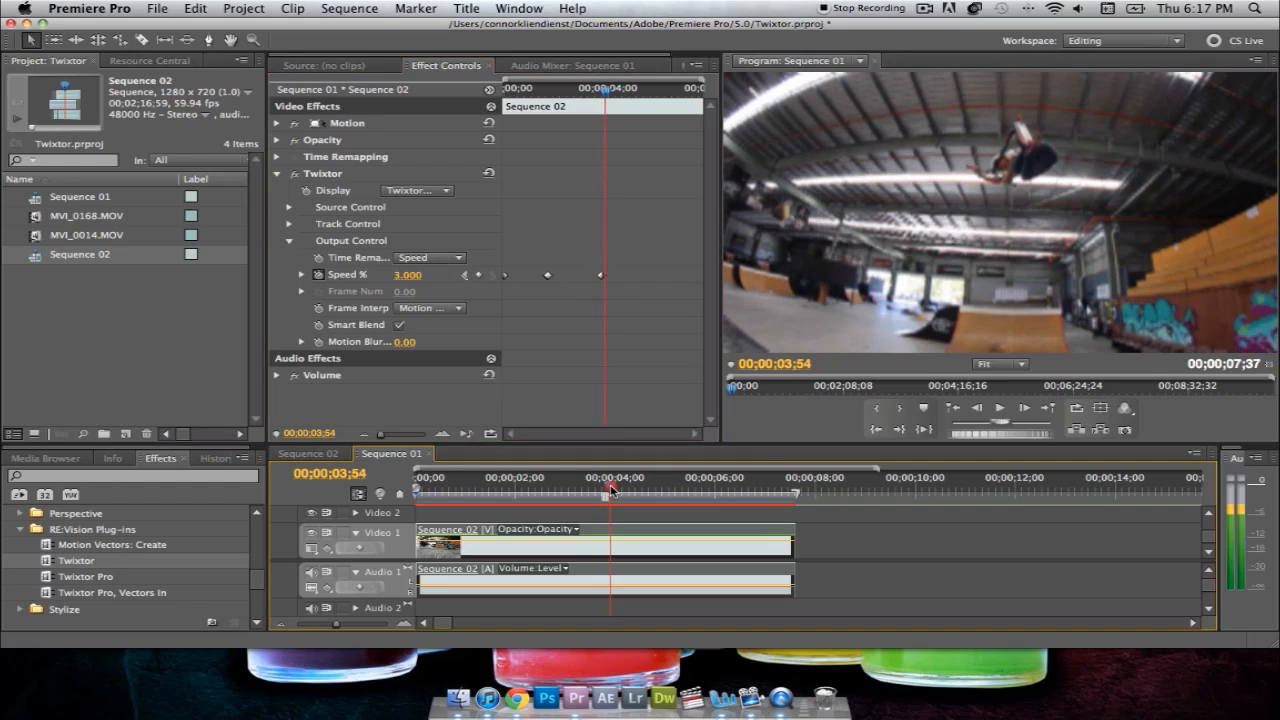
{"action": "left_click", "coordinate": [408, 275]}
{"action": "type", "text": "100"}
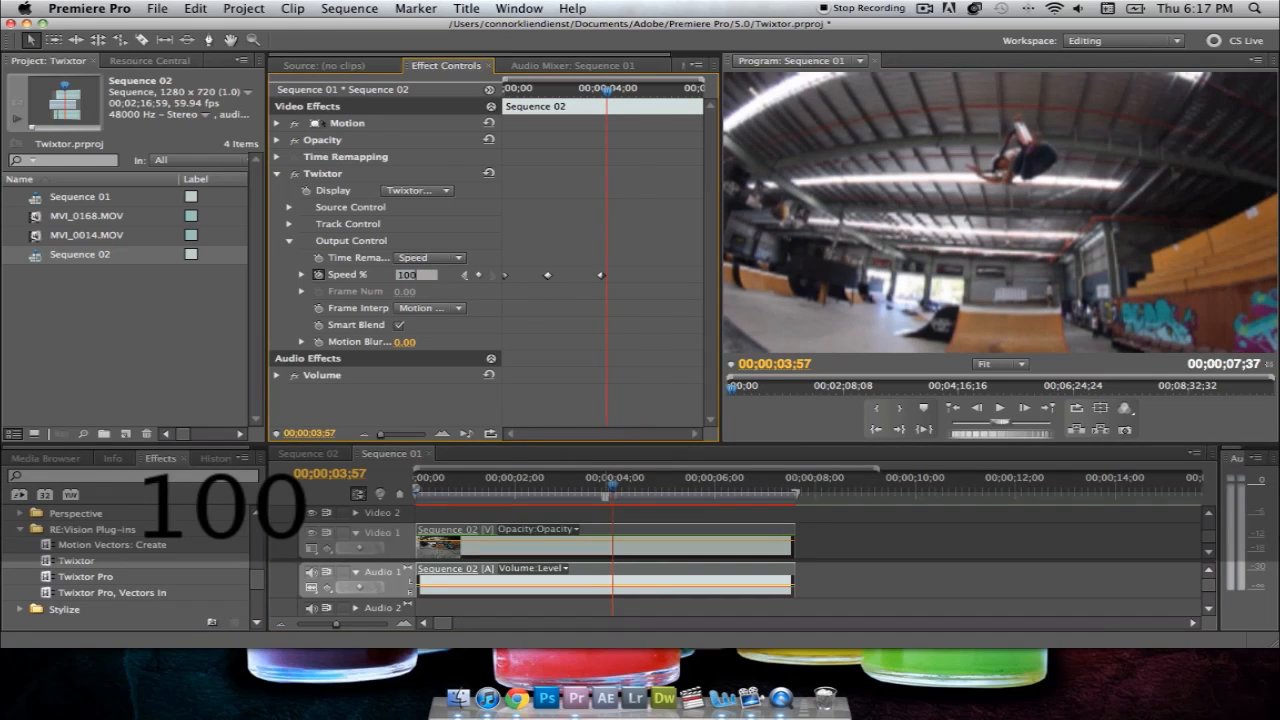
{"action": "key", "text": "Return"}
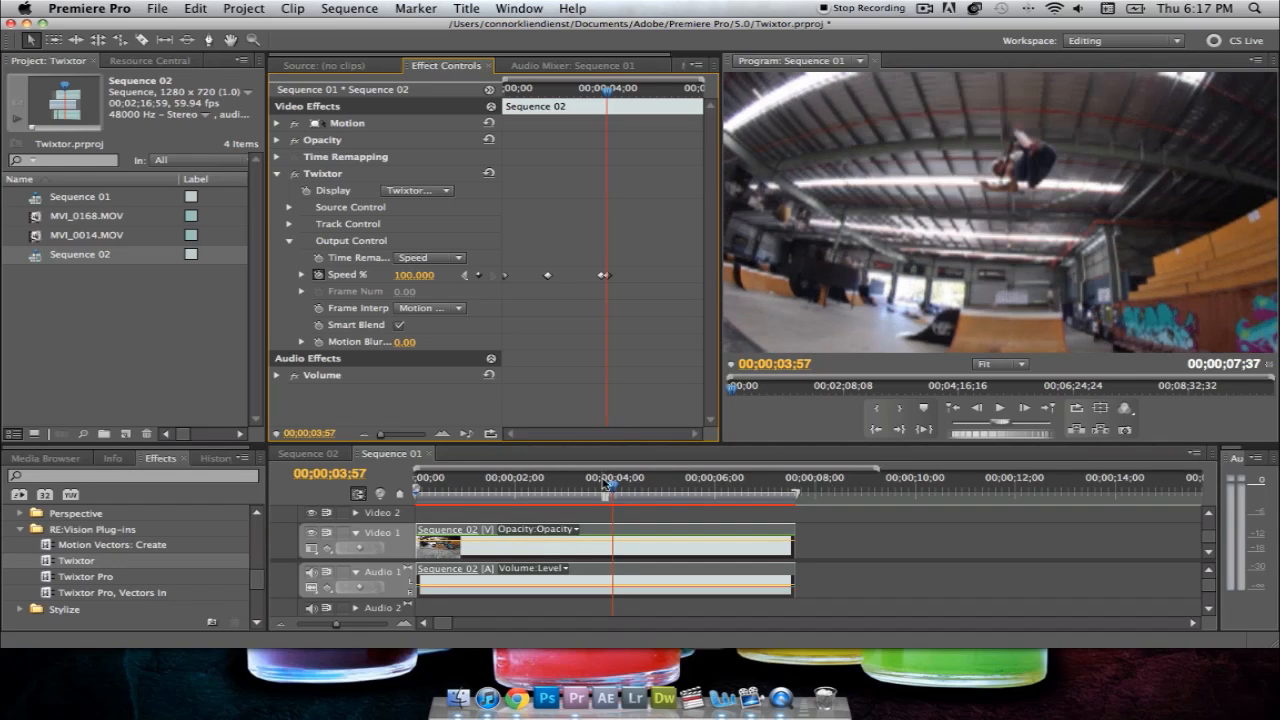
Step: Play back the jump from before the slow-motion section through its return to full speed, stopping at 00;00;04;11
{"action": "left_click_drag", "start_coordinate": [612, 487], "coordinate": [493, 491]}
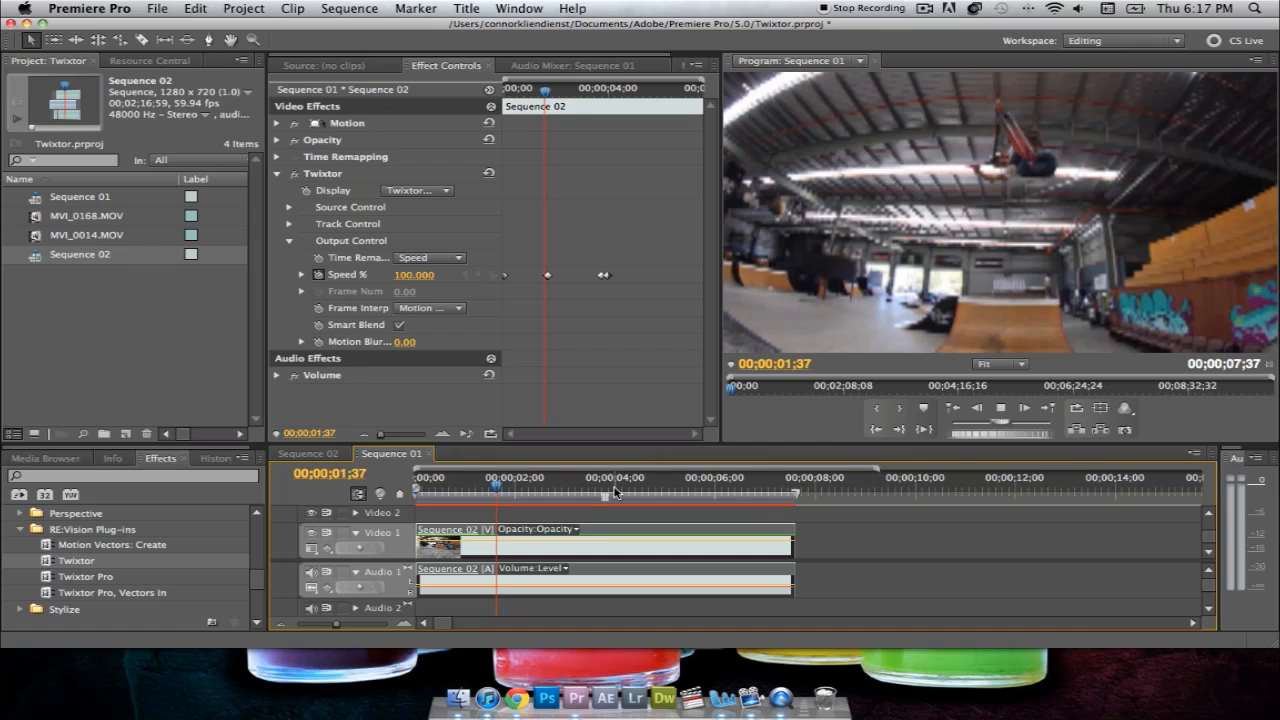
{"action": "key", "text": "space"}
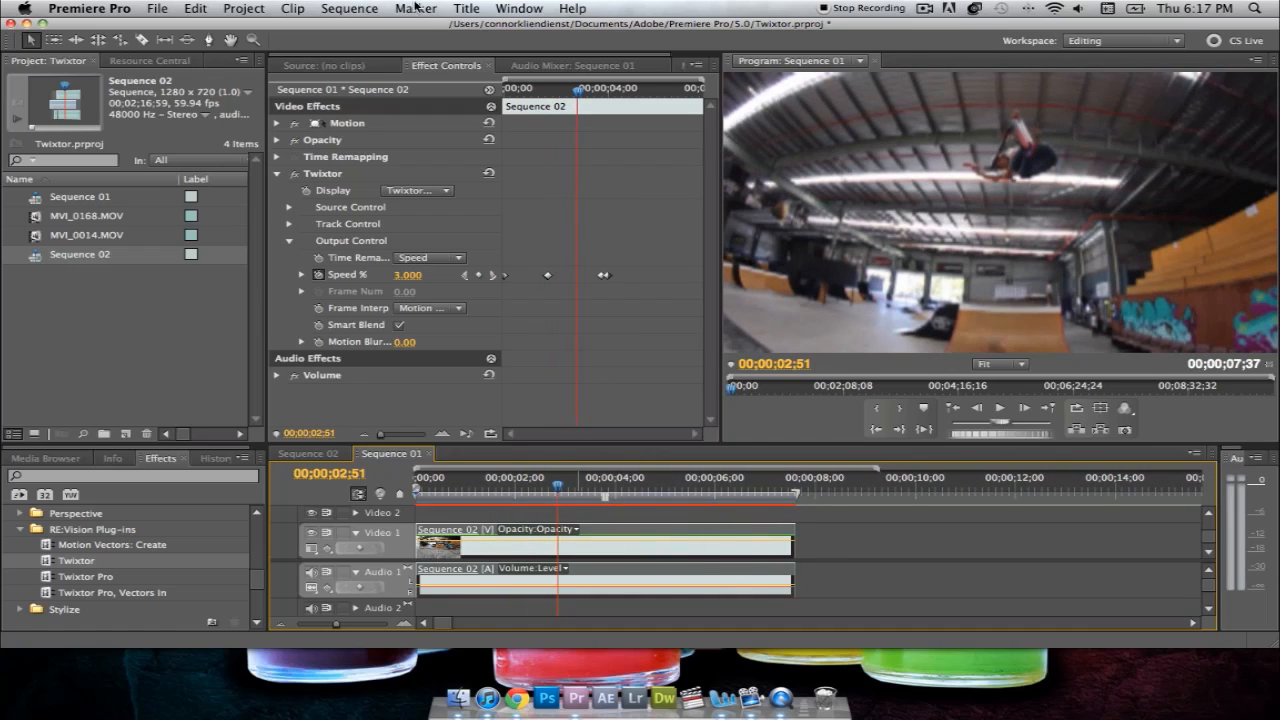
{"action": "left_click", "coordinate": [336, 6]}
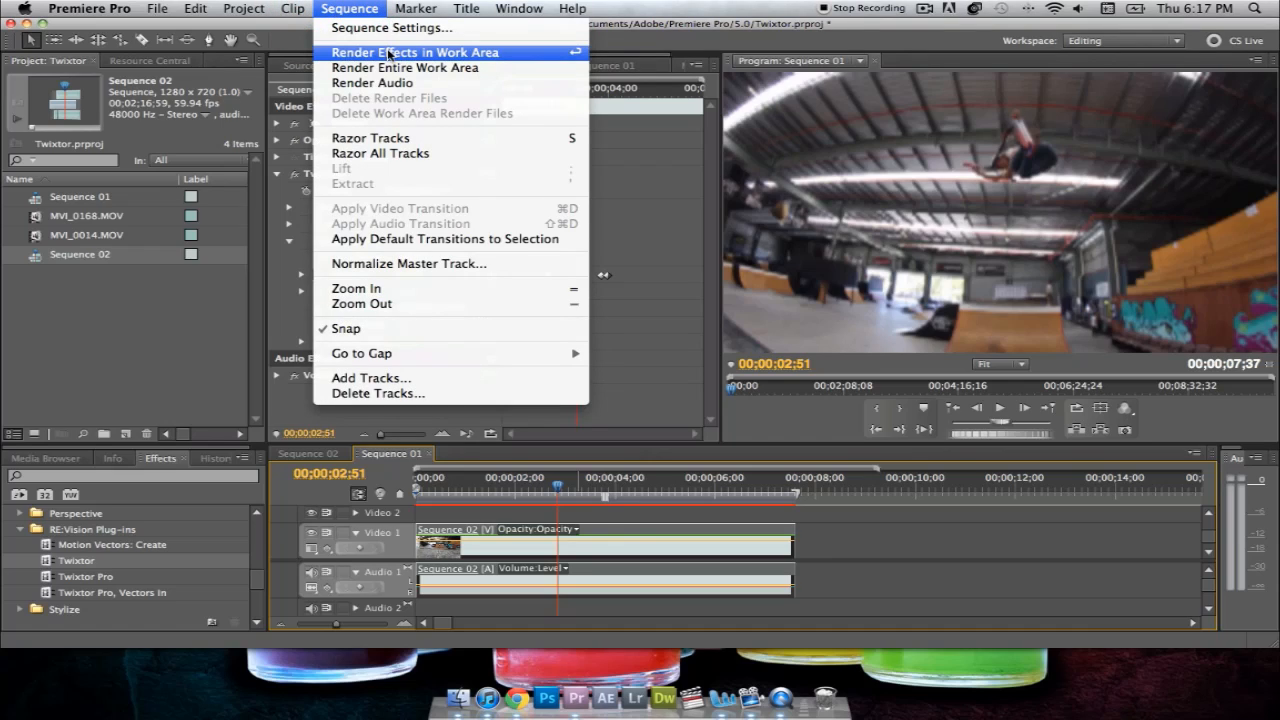
{"action": "left_click", "coordinate": [633, 486]}
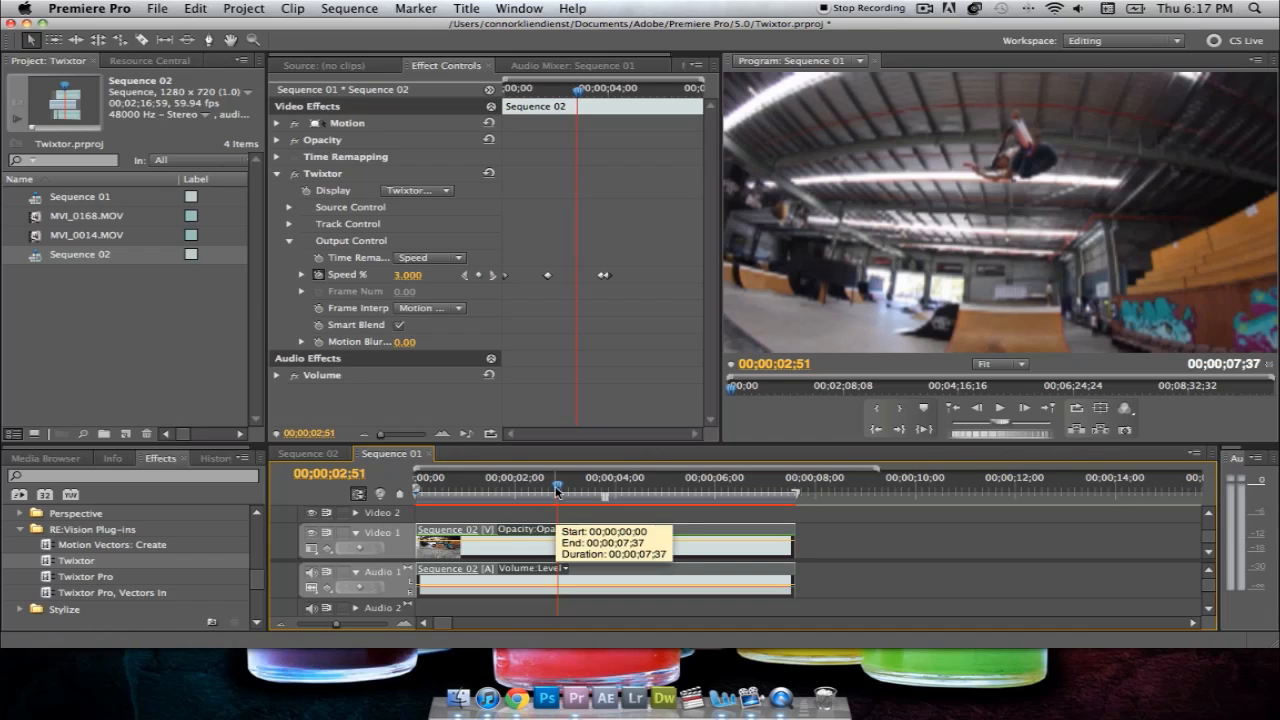
{"action": "left_click", "coordinate": [546, 489]}
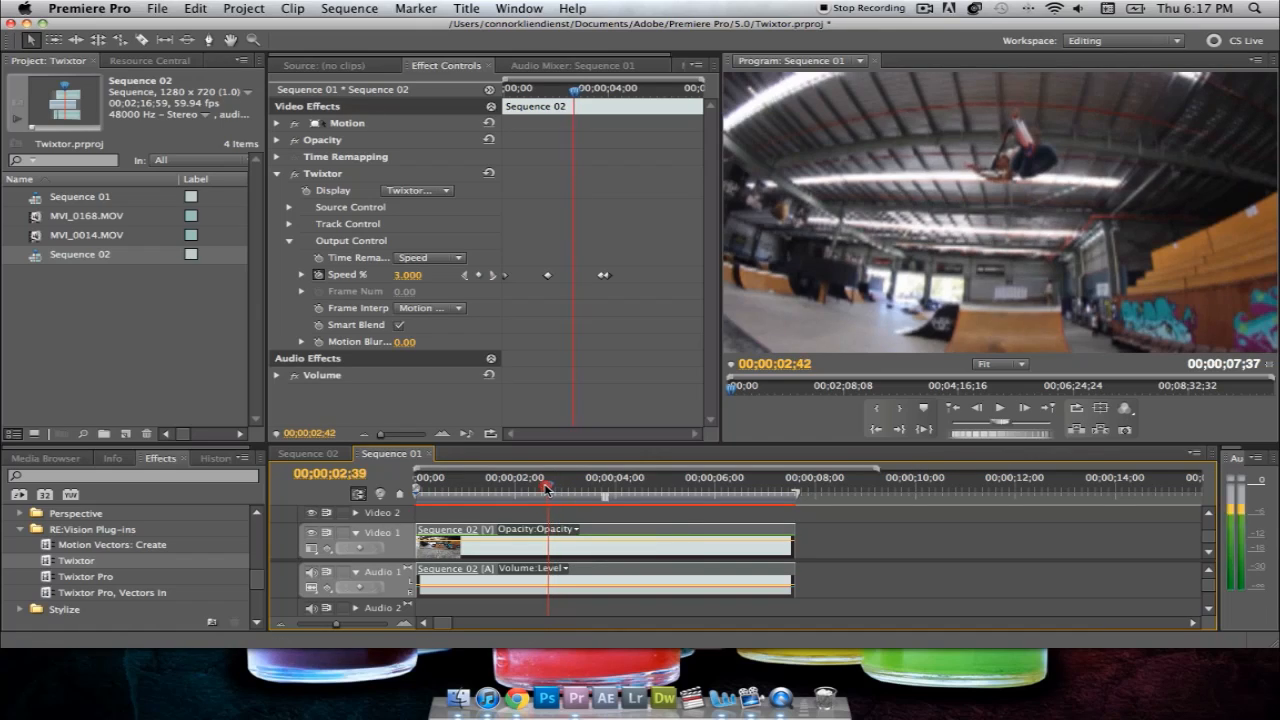
{"action": "key", "text": "space"}
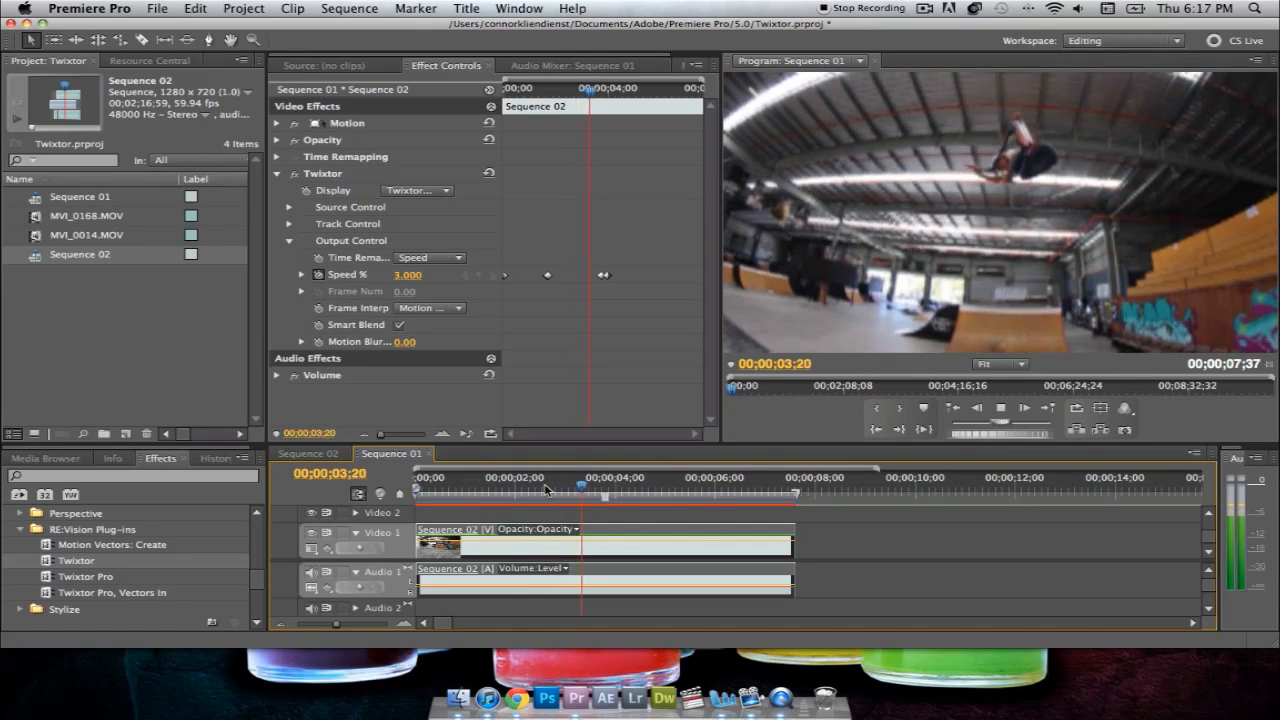
{"action": "key", "text": "space"}
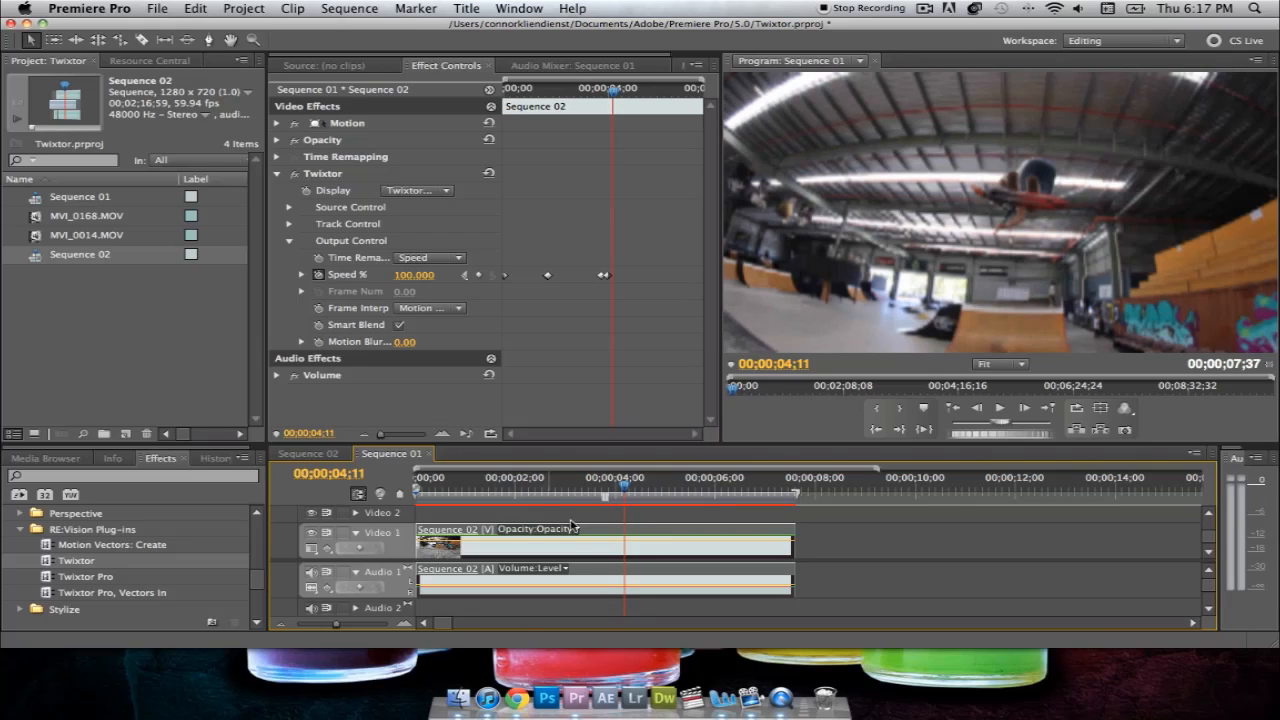
Step: Lock Video 1, split out a 00;00;01;17 segment of the Audio 1 clip starting at 00;00;04;11, and move the trailing piece away from it
{"action": "left_click", "coordinate": [343, 533]}
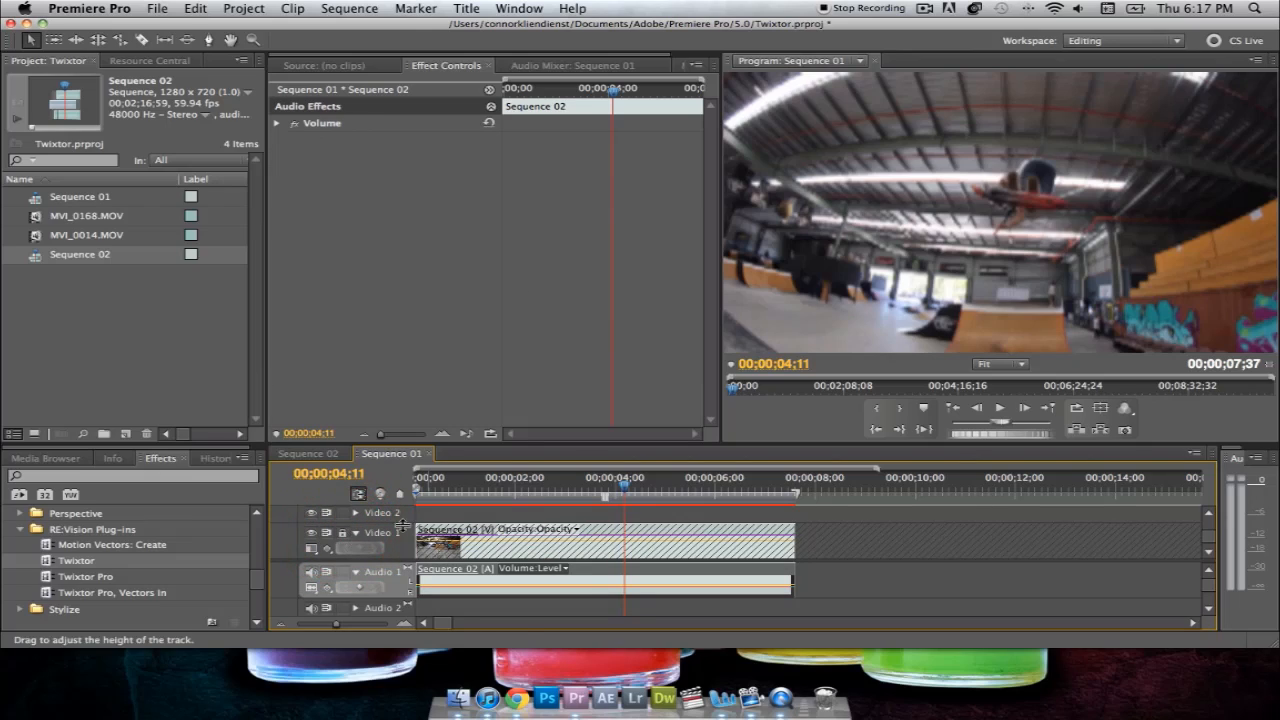
{"action": "key", "text": "c"}
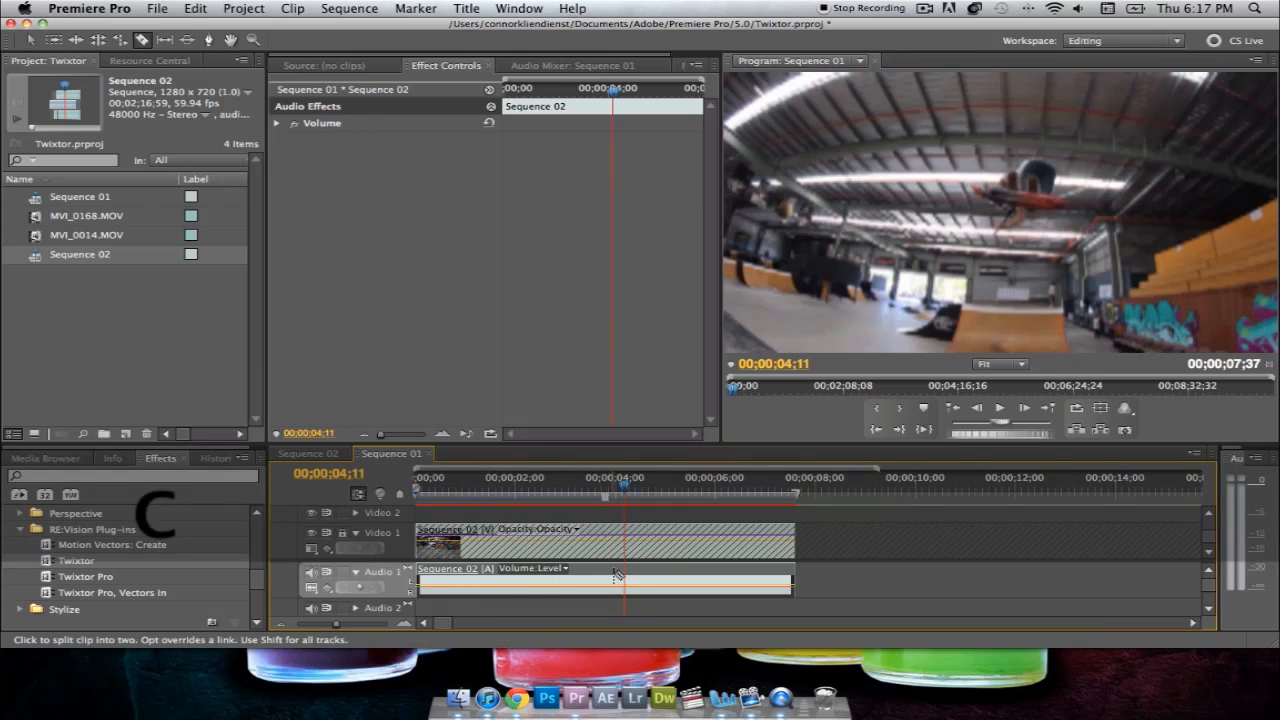
{"action": "left_click", "coordinate": [621, 575]}
{"action": "left_click", "coordinate": [686, 575]}
{"action": "key", "text": "v"}
{"action": "left_click_drag", "start_coordinate": [720, 573], "coordinate": [826, 575]}
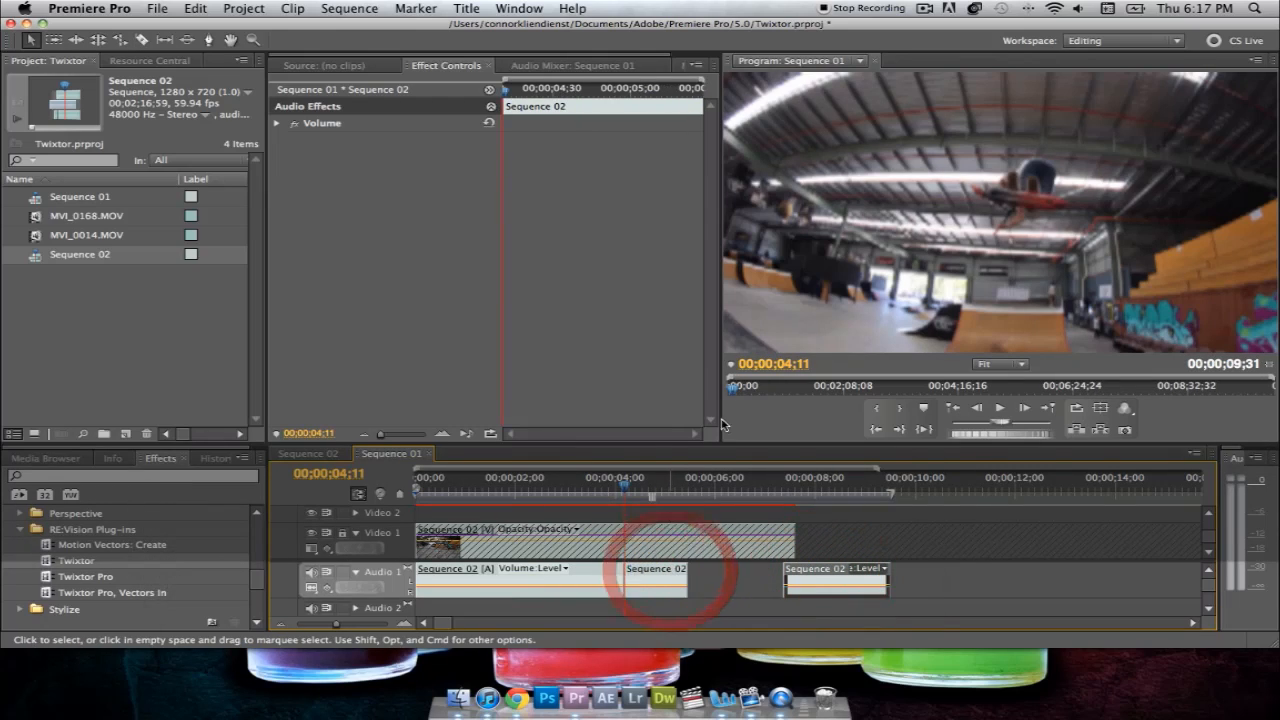
Step: Set the middle audio segment's clip speed to 50% and play it back from 00;00;04;11
{"action": "right_click", "coordinate": [674, 572]}
{"action": "left_click", "coordinate": [751, 499]}
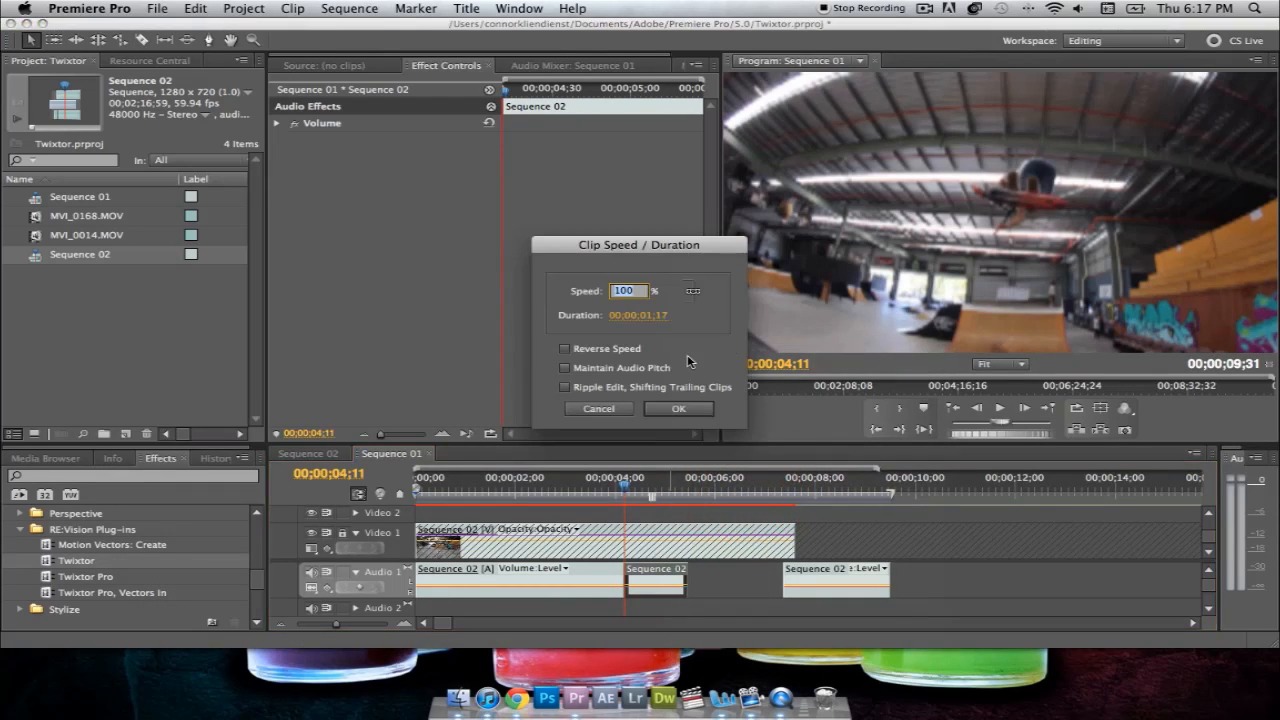
{"action": "type", "text": "50"}
{"action": "key", "text": "Return"}
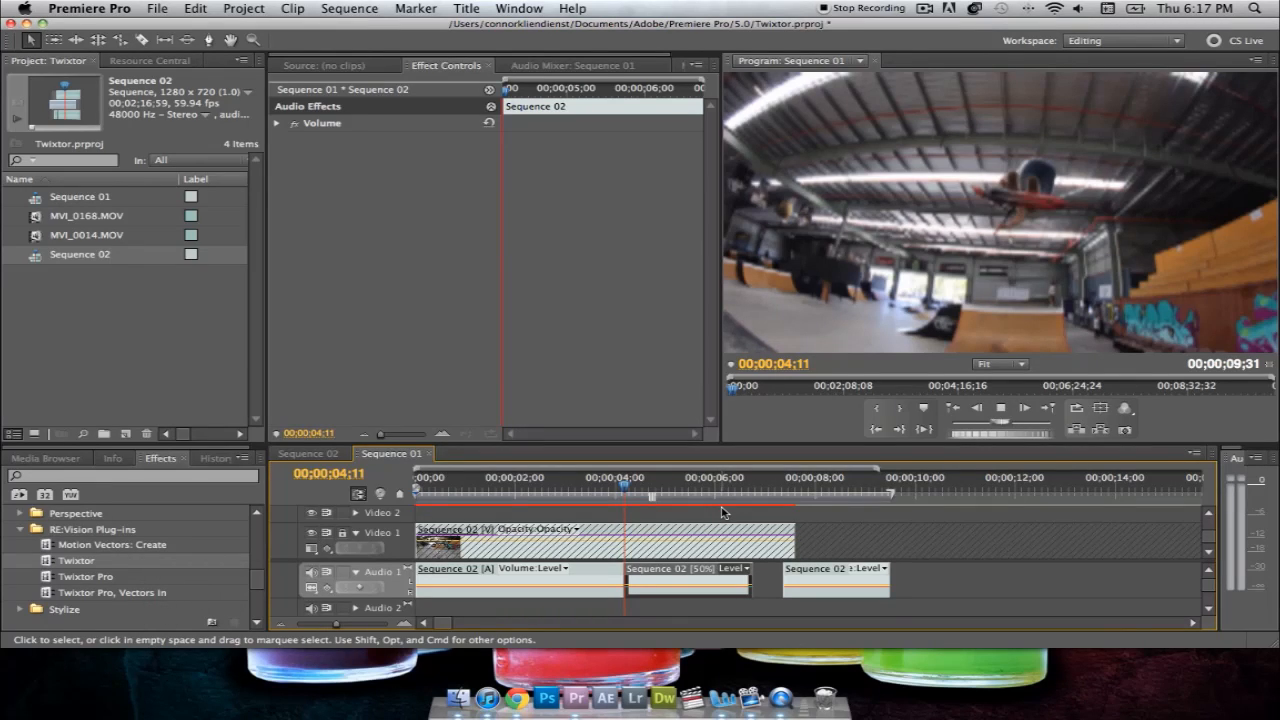
{"action": "key", "text": "space"}
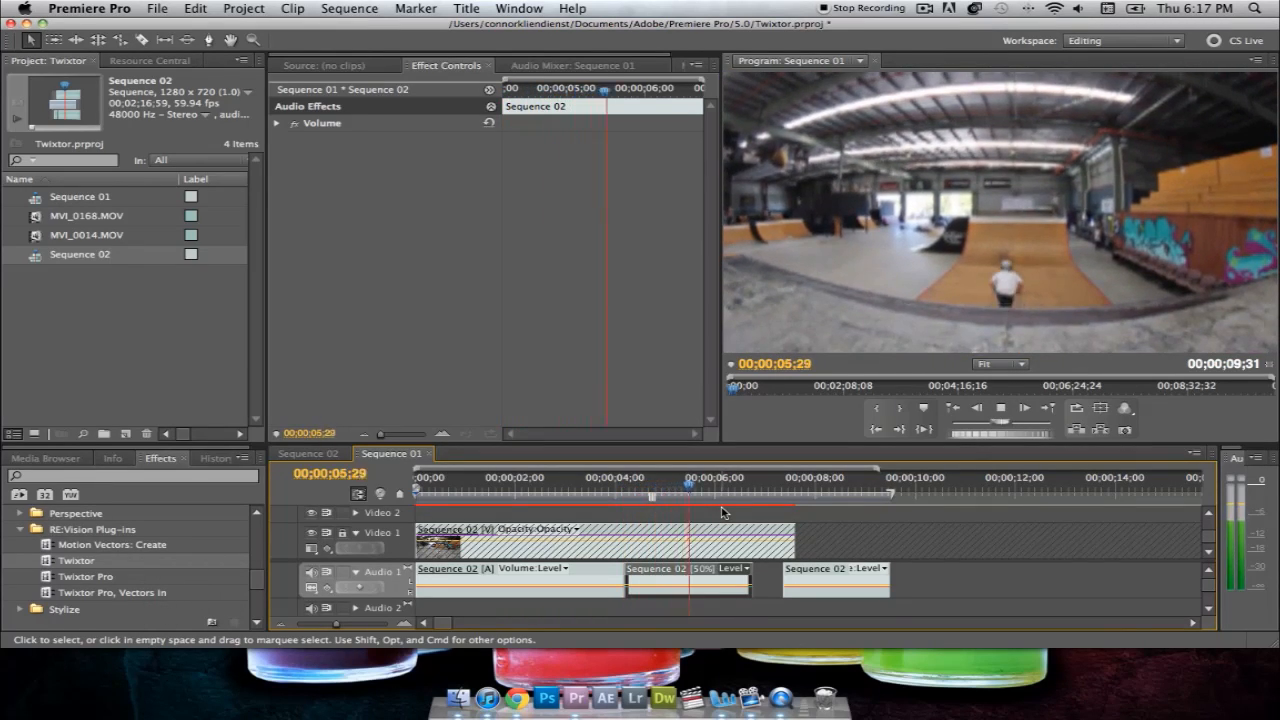
{"action": "key", "text": "space"}
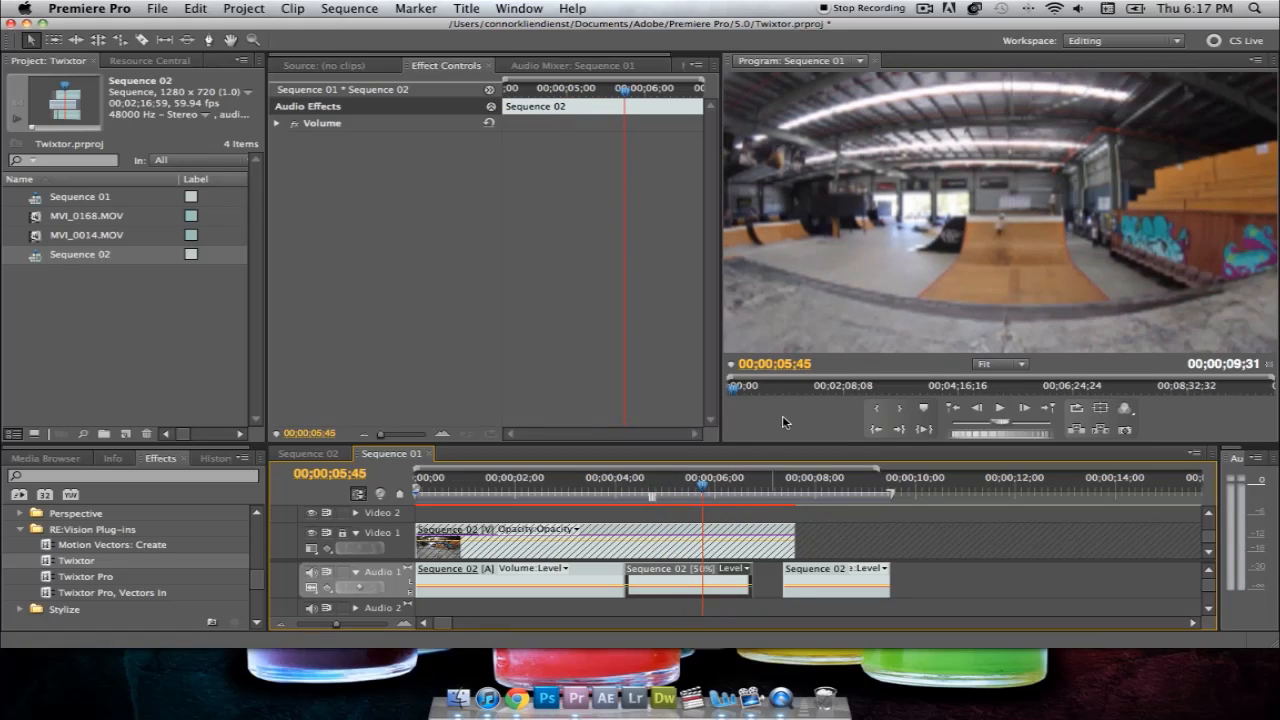
Step: Delete all the audio segments from the Audio 1 track
{"action": "left_click_drag", "start_coordinate": [986, 580], "coordinate": [529, 586]}
{"action": "key", "text": "Delete"}
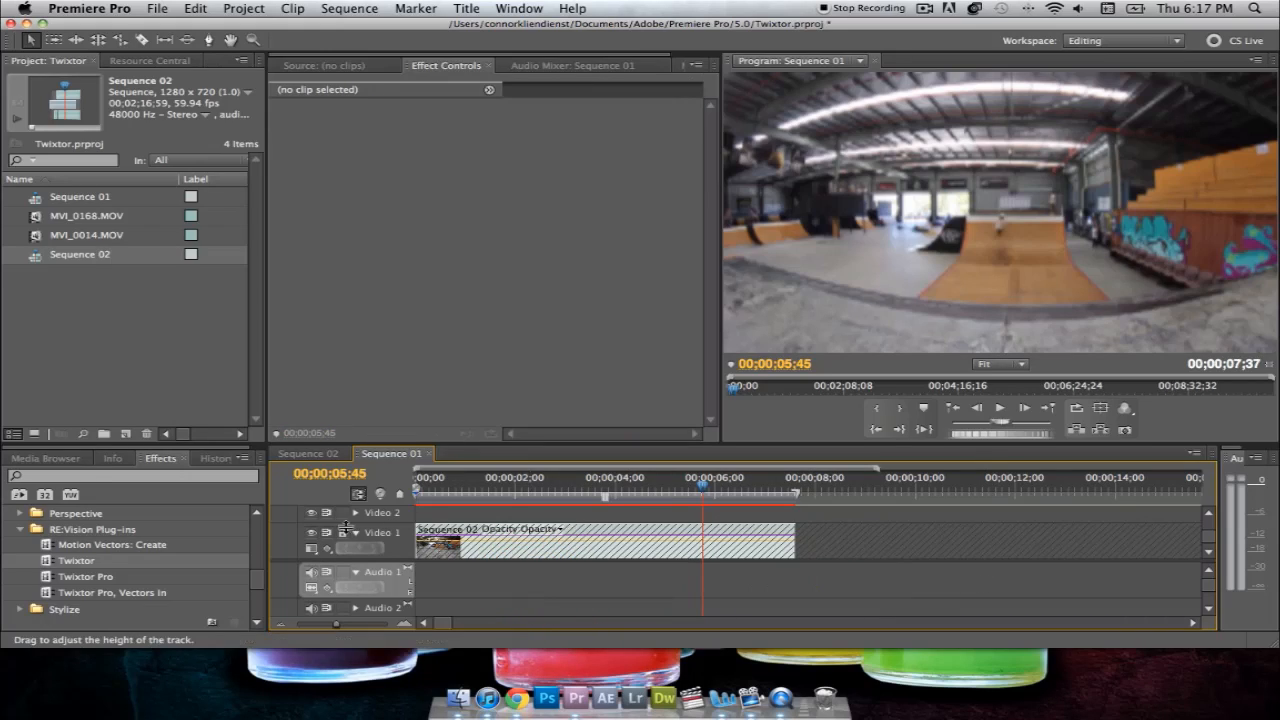